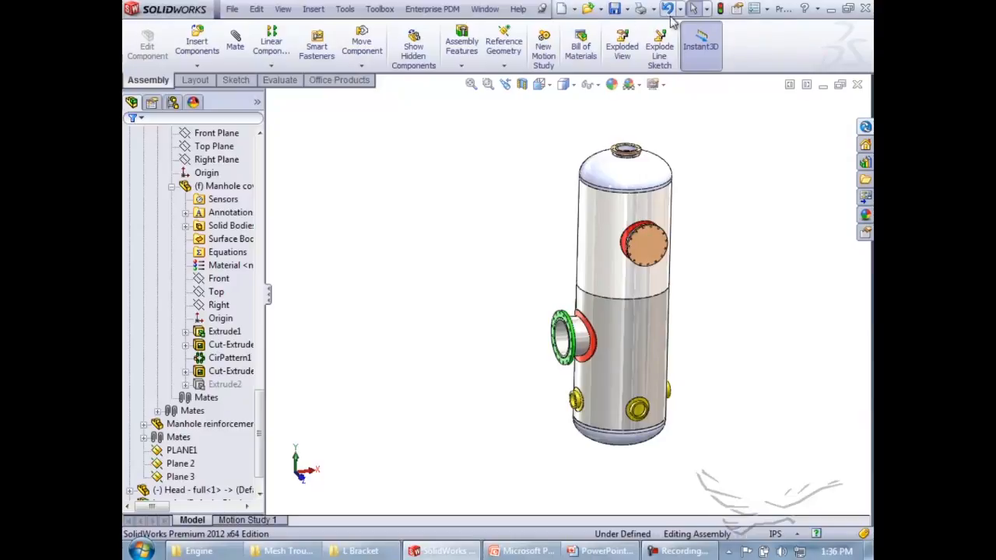
Enable the SolidWorks Simulation add-in for the current session
click(766, 9)
click(786, 54)
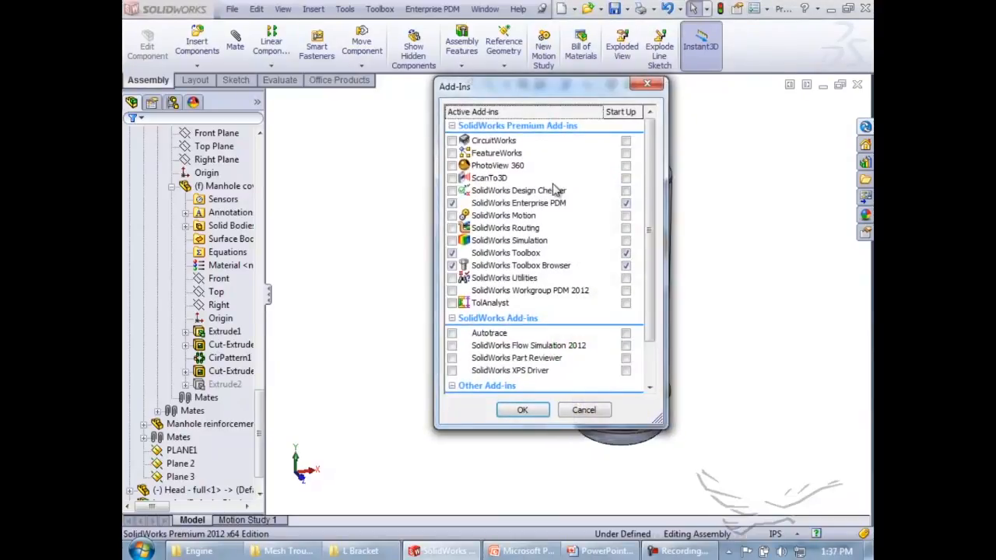
click(452, 240)
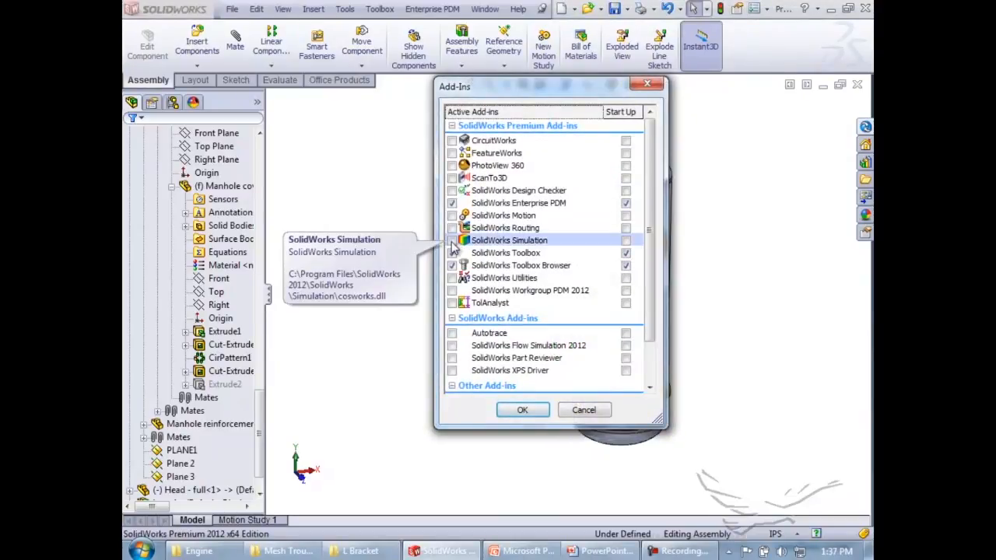
click(516, 414)
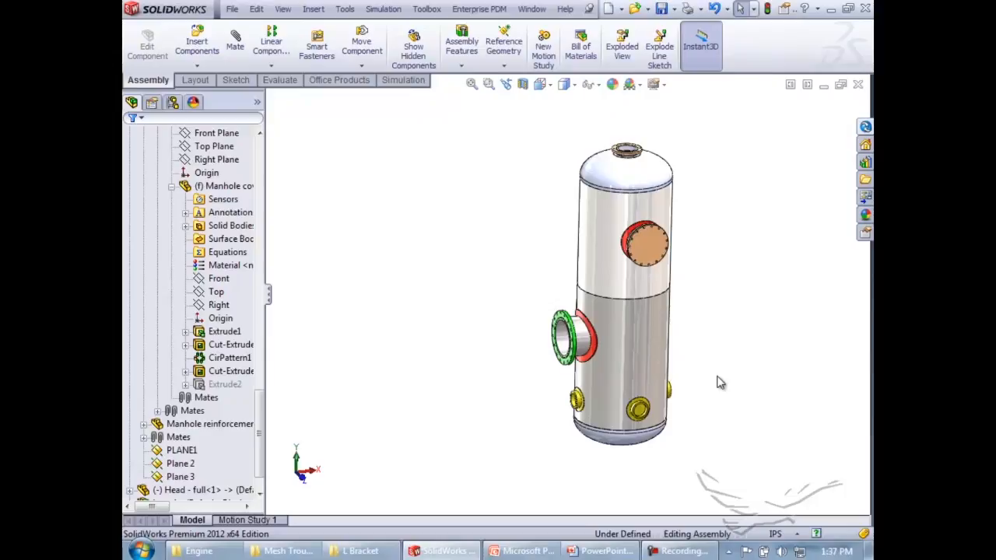
Create a new static simulation study named Study 1 for the pressure vessel assembly
click(411, 82)
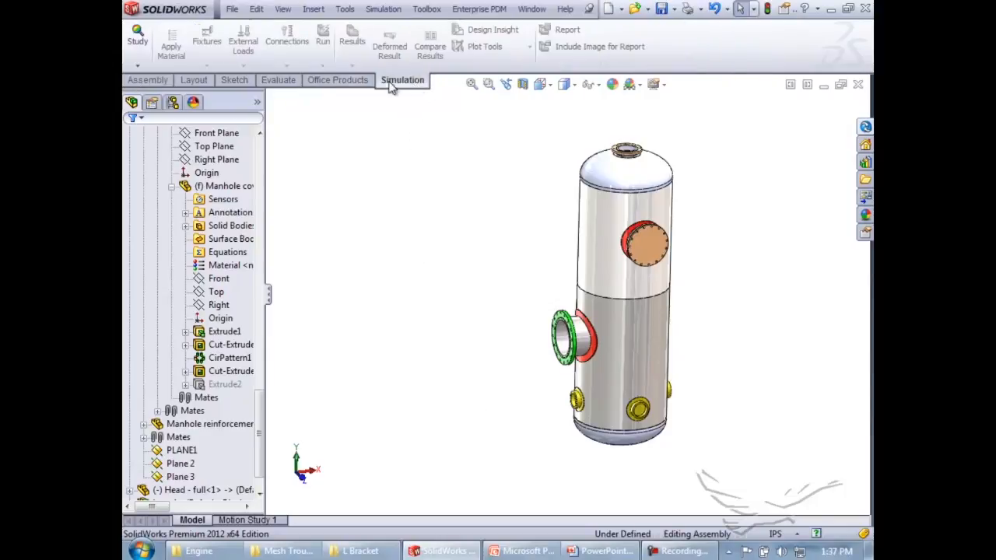
click(138, 43)
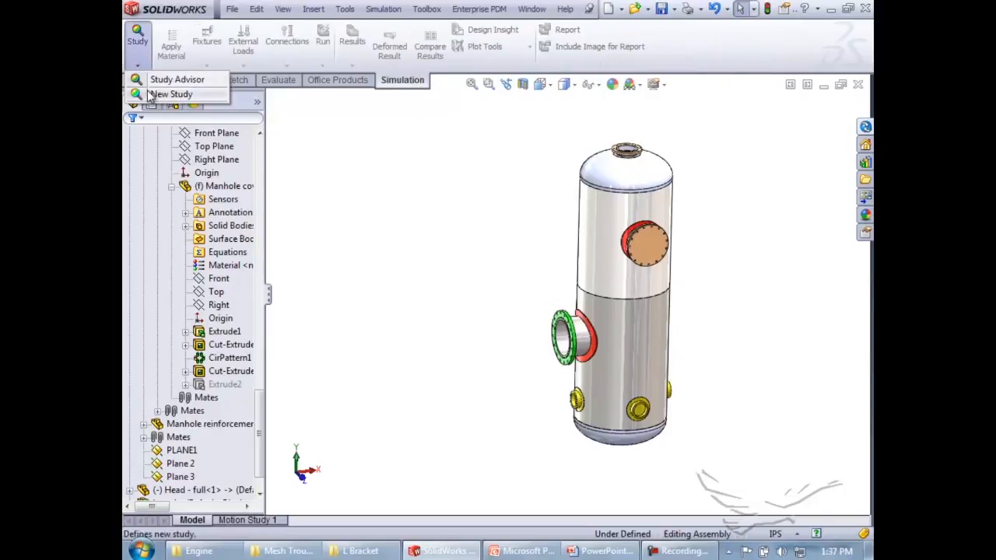
click(161, 95)
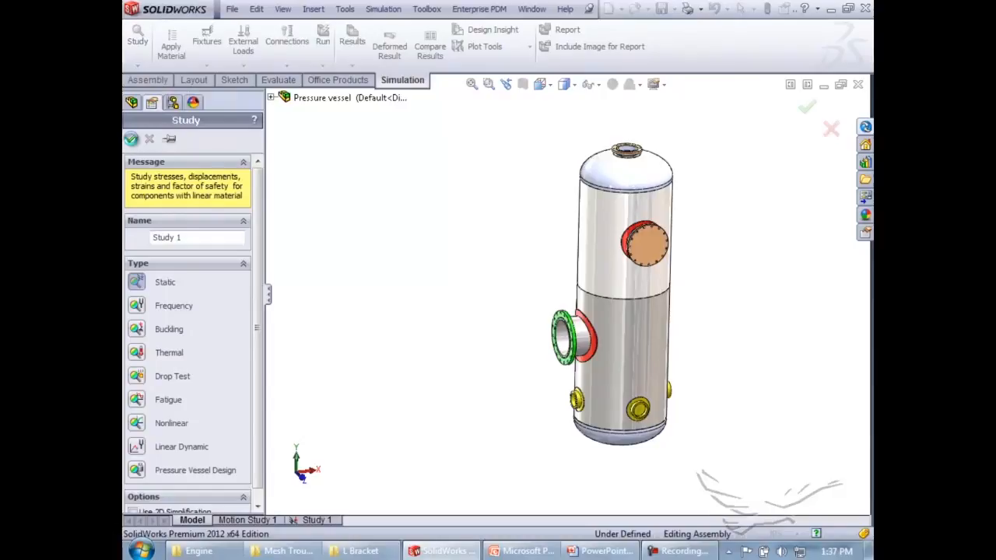
click(131, 138)
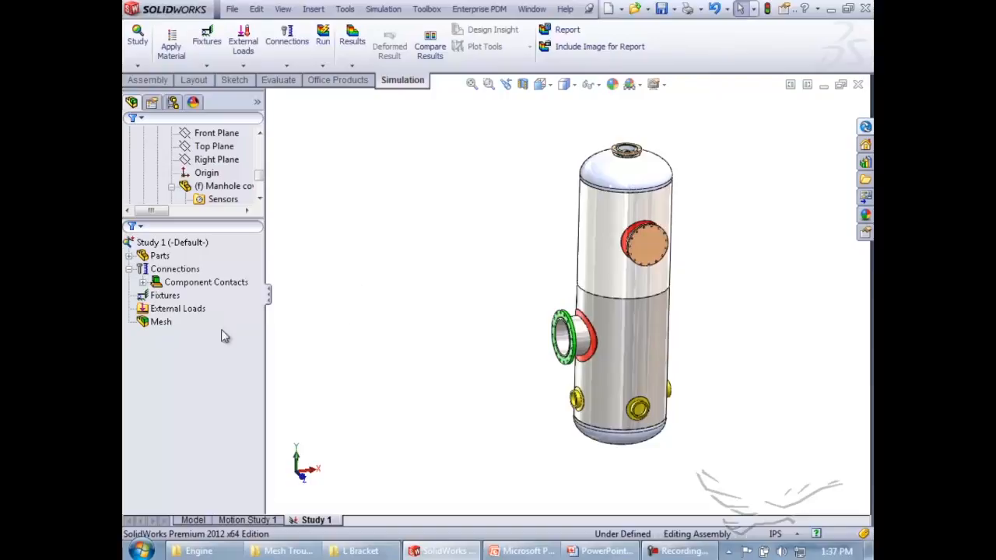
Mesh the pressure vessel assembly with mesh parameters enabled, using a curvature based mesh at the default density
right_click(172, 322)
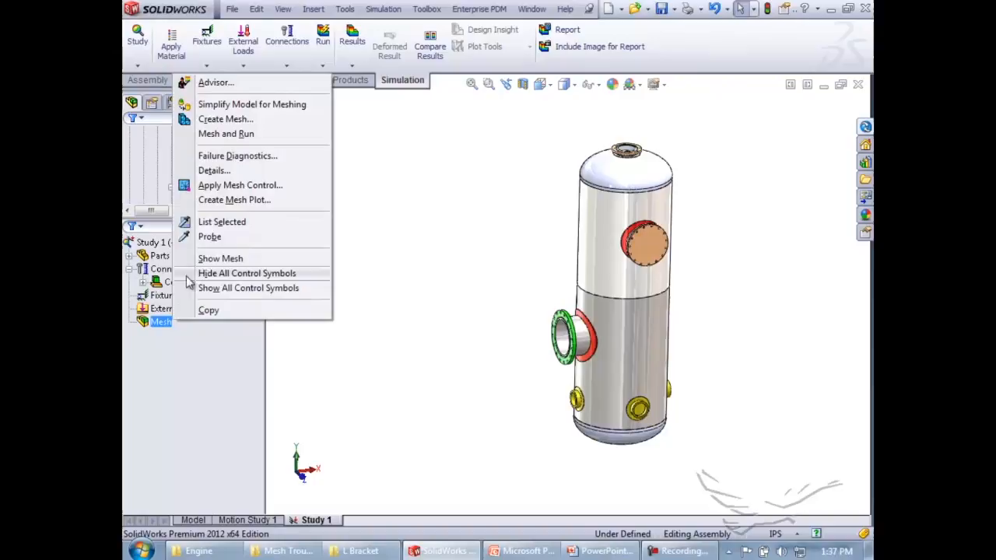
click(224, 119)
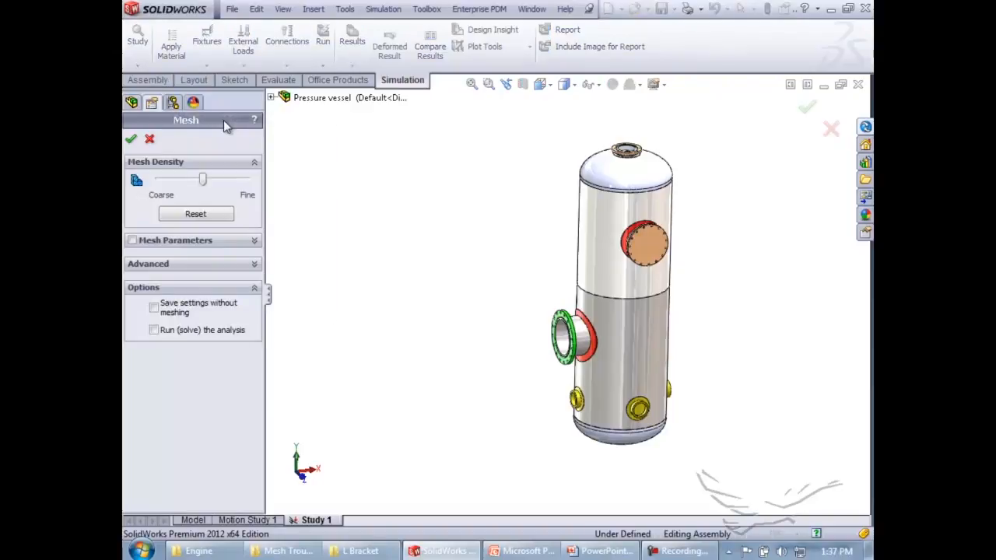
click(132, 240)
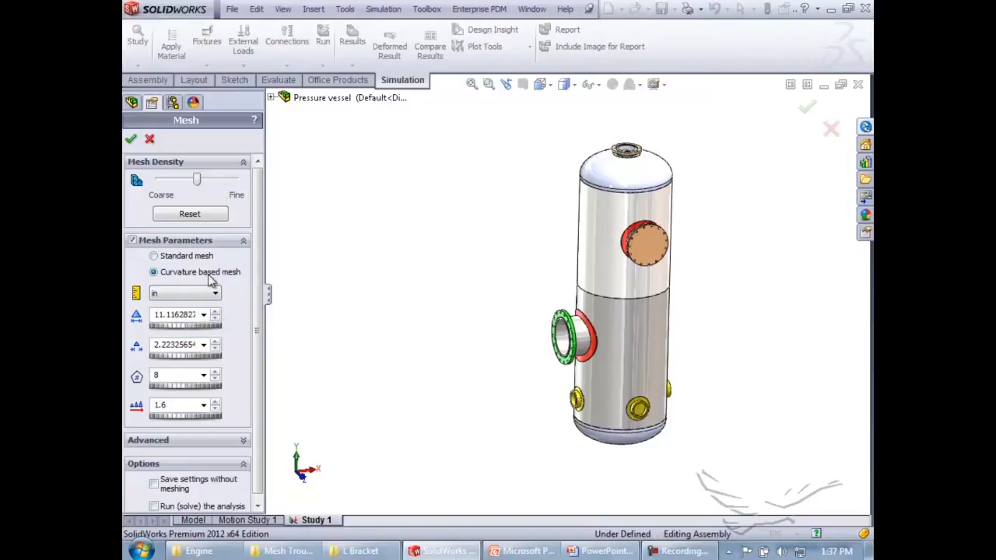
click(131, 141)
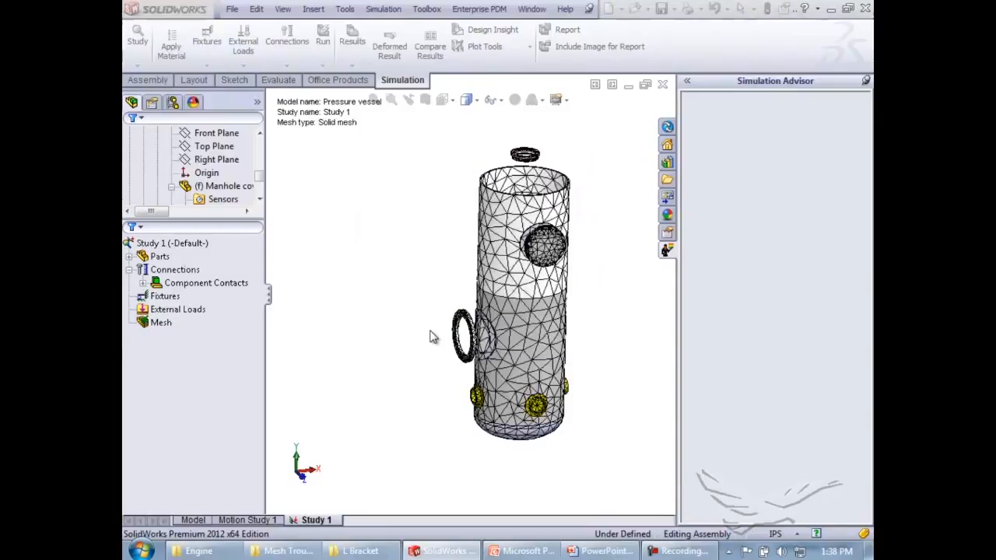
click(432, 330)
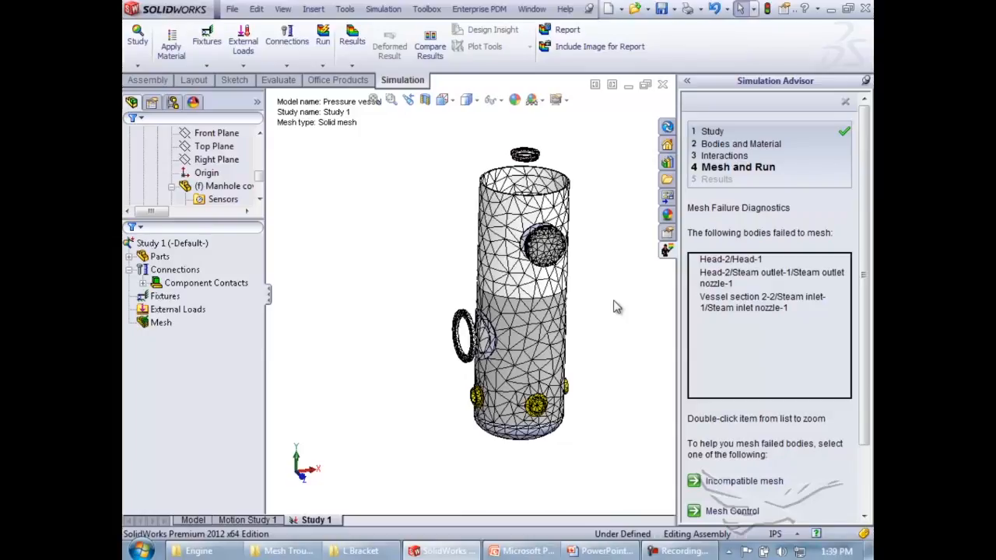
Launch the Jing screen capture tool from the installed TechSmith programs
click(144, 549)
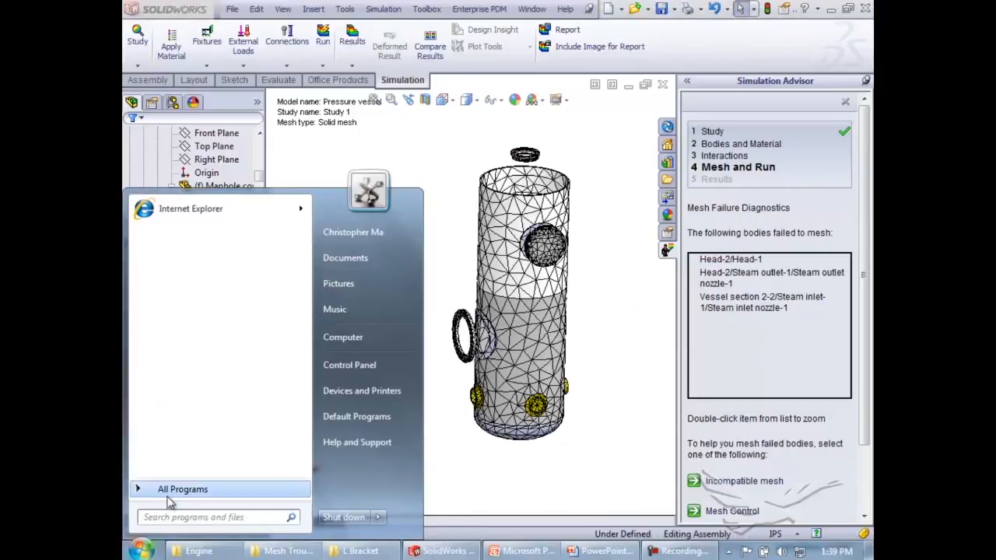
click(168, 492)
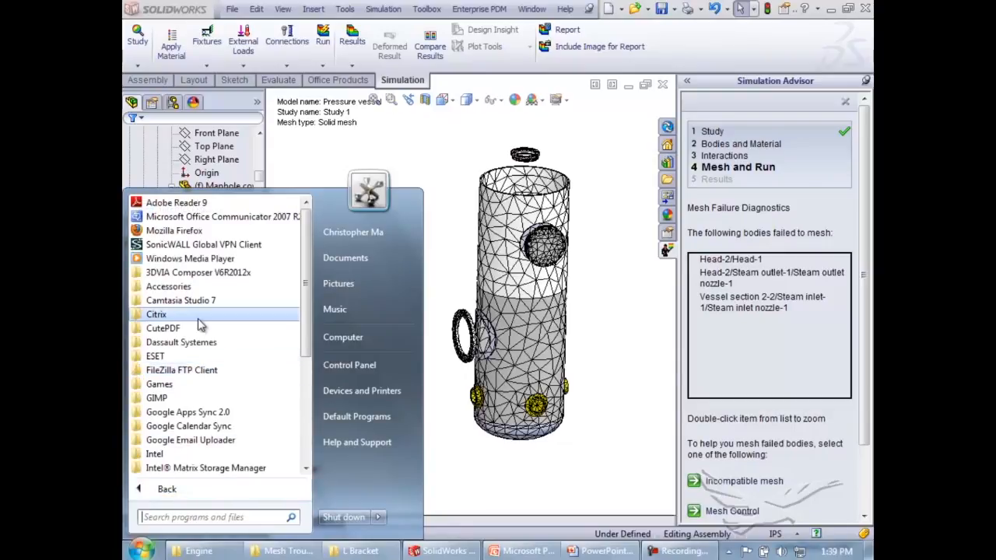
scroll(199, 393, down, 5)
click(195, 441)
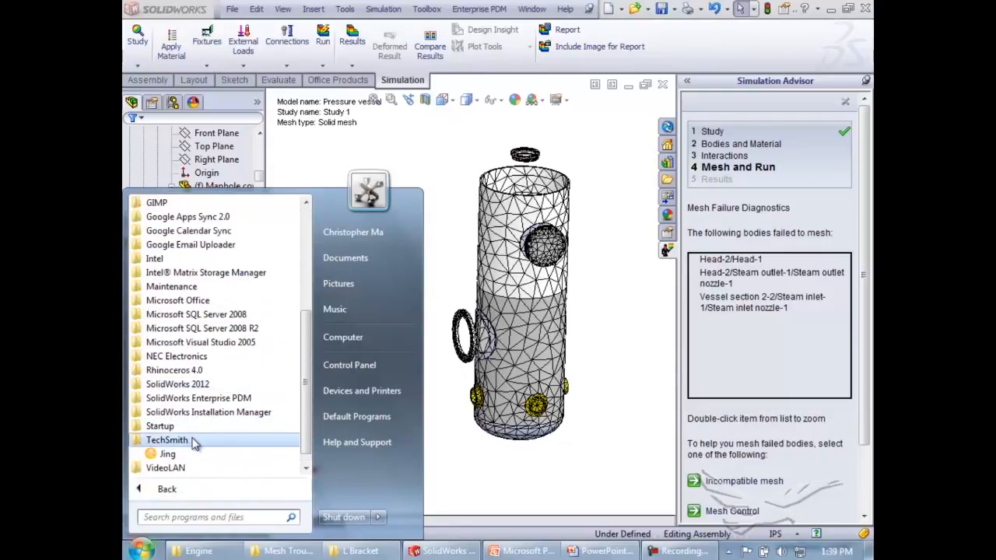
click(172, 455)
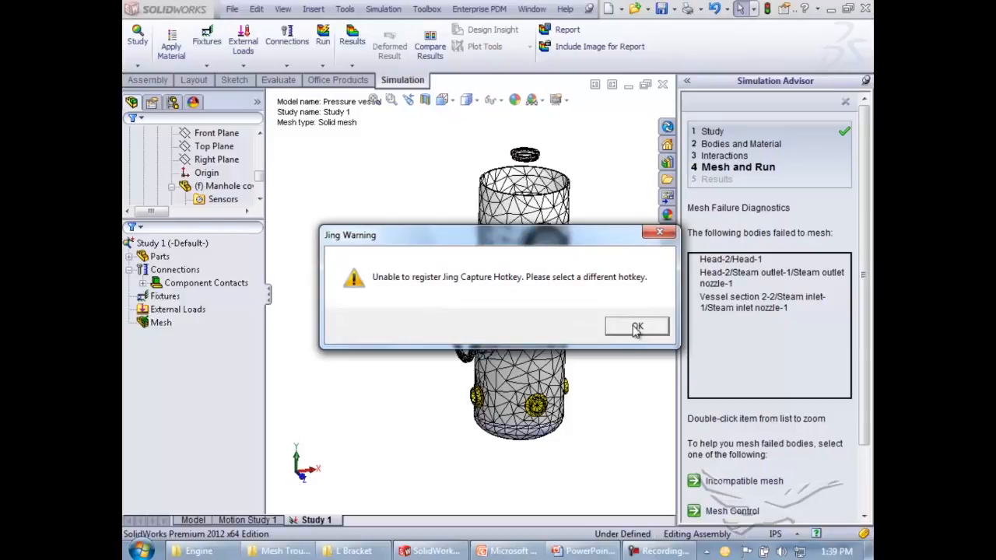
click(637, 327)
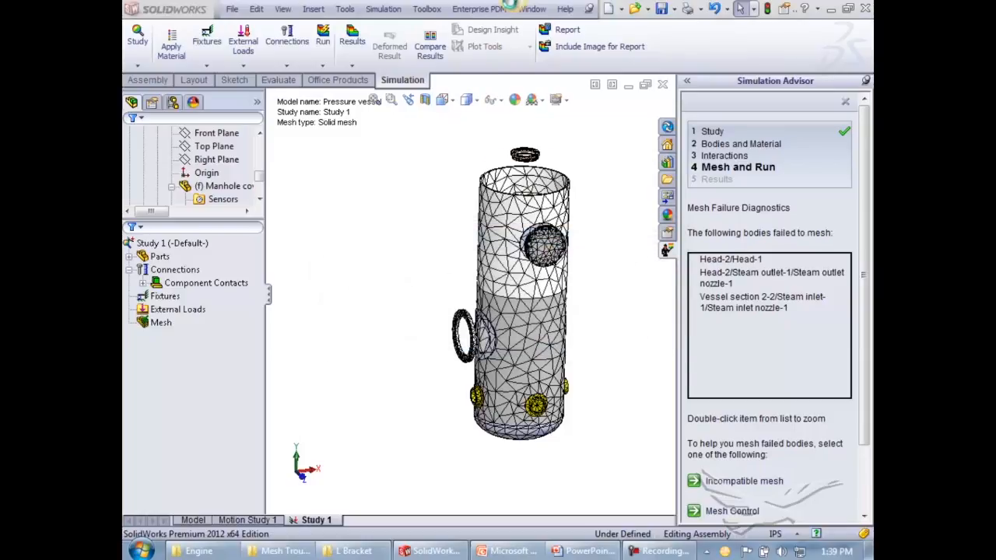
Capture an image of the list of bodies that failed to mesh and display it with the Simulation Advisor collapsed
click(509, 17)
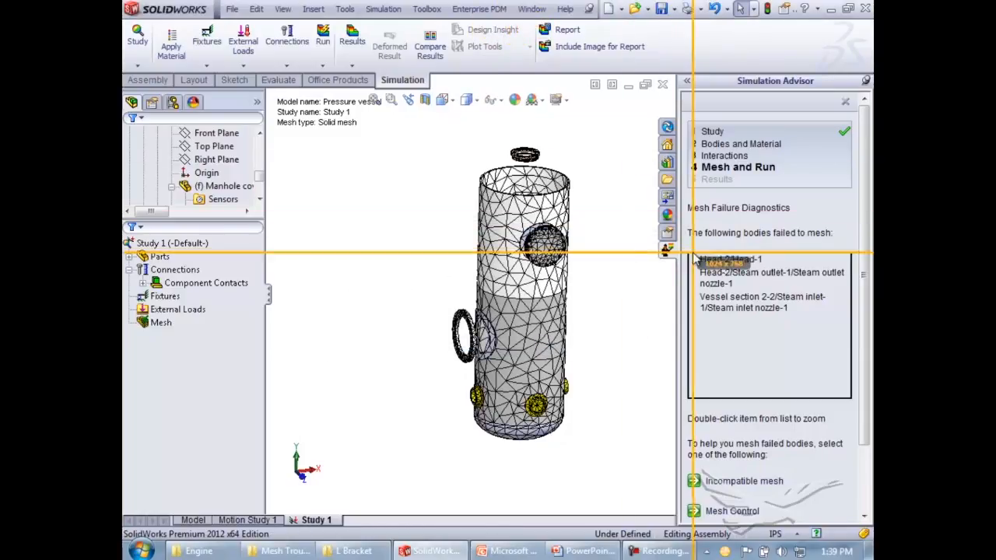
drag(686, 251, 851, 399)
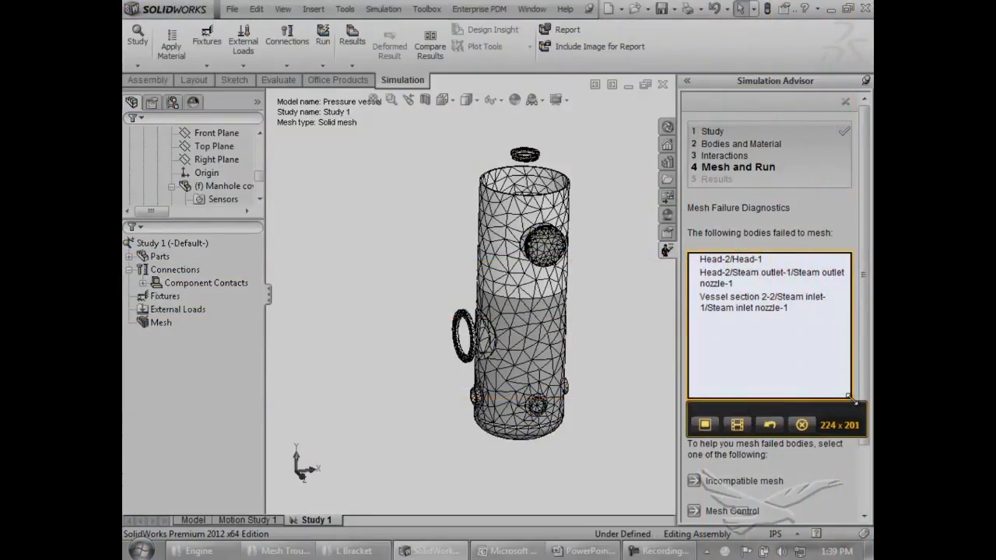
click(705, 424)
drag(534, 160, 772, 262)
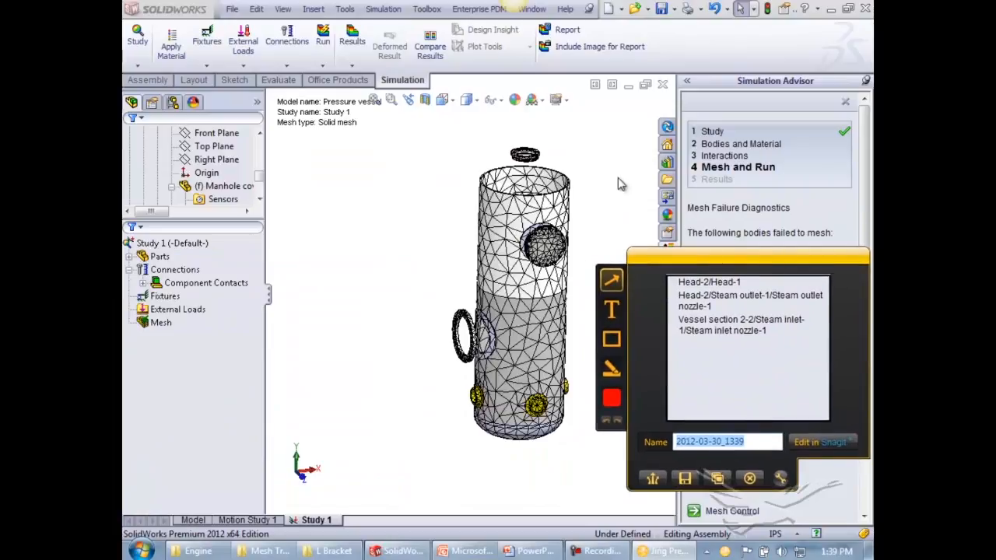
click(862, 81)
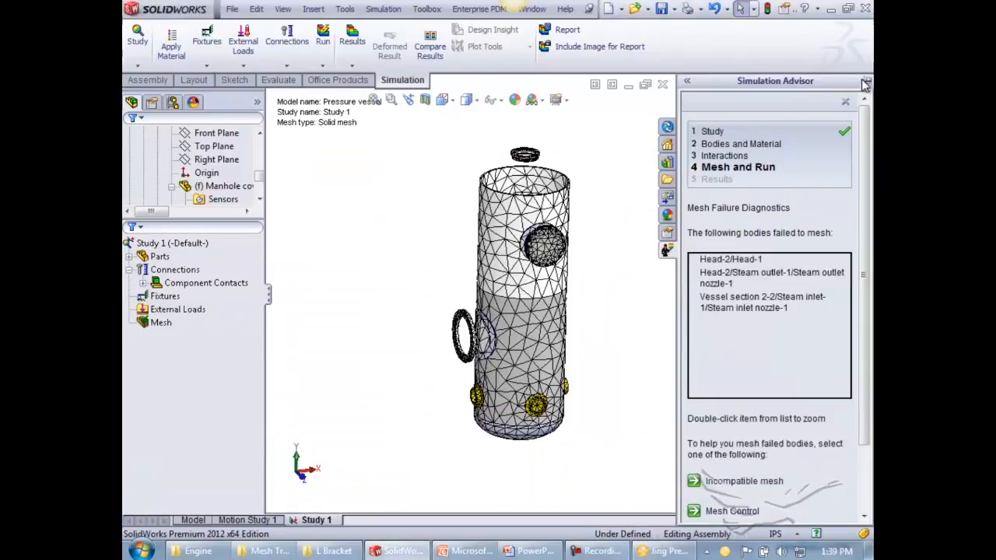
click(662, 551)
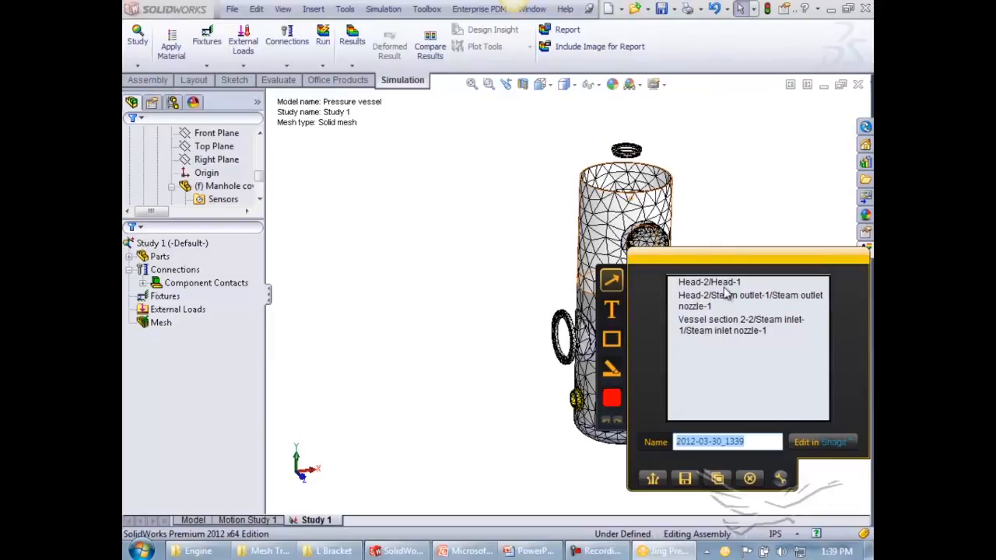
Enlarge the assembly tree, filter it for HEAD-, and open the Head<1> part in its own window
click(215, 219)
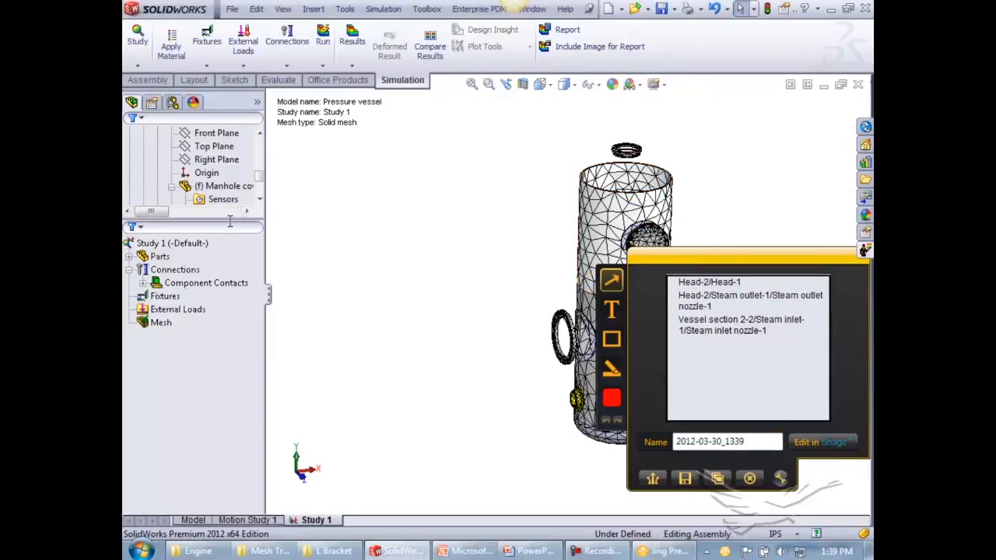
drag(226, 219, 226, 289)
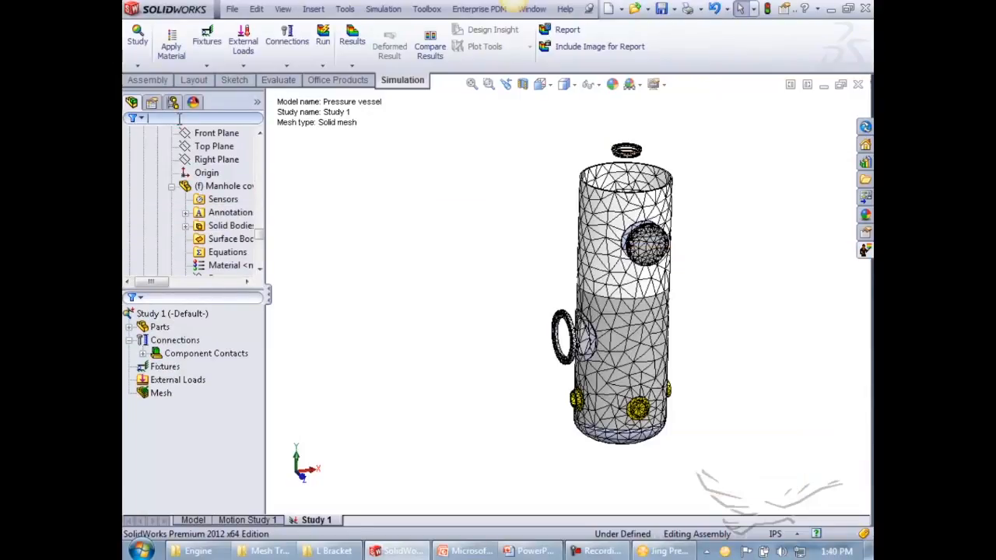
text(HEAD-)
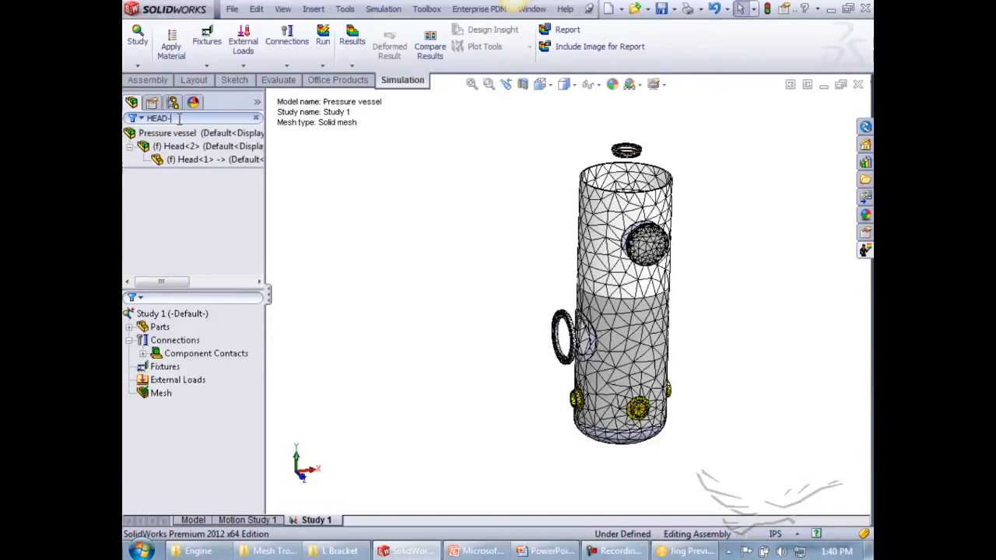
click(187, 160)
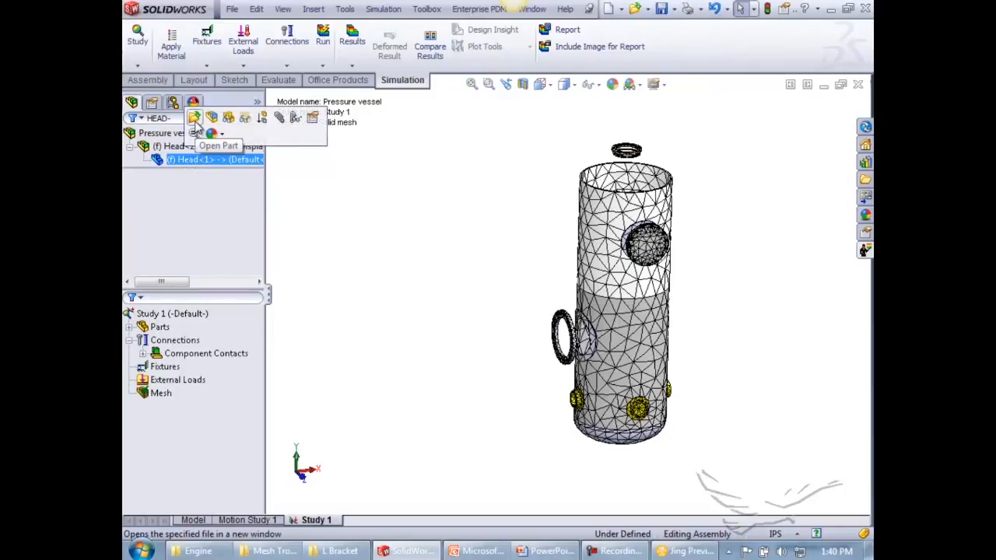
click(195, 128)
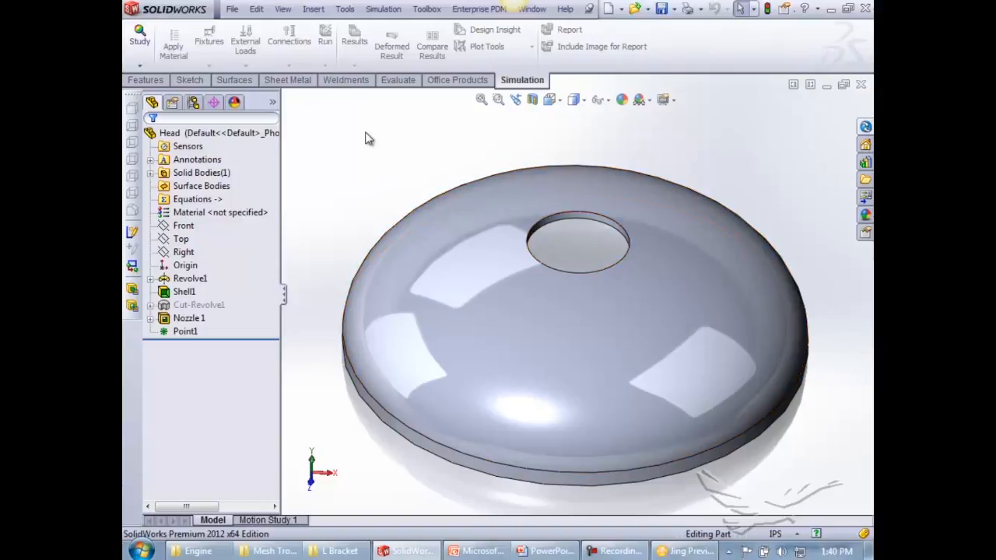
Create a new simulation study in the Head part with the default settings
click(140, 65)
click(154, 93)
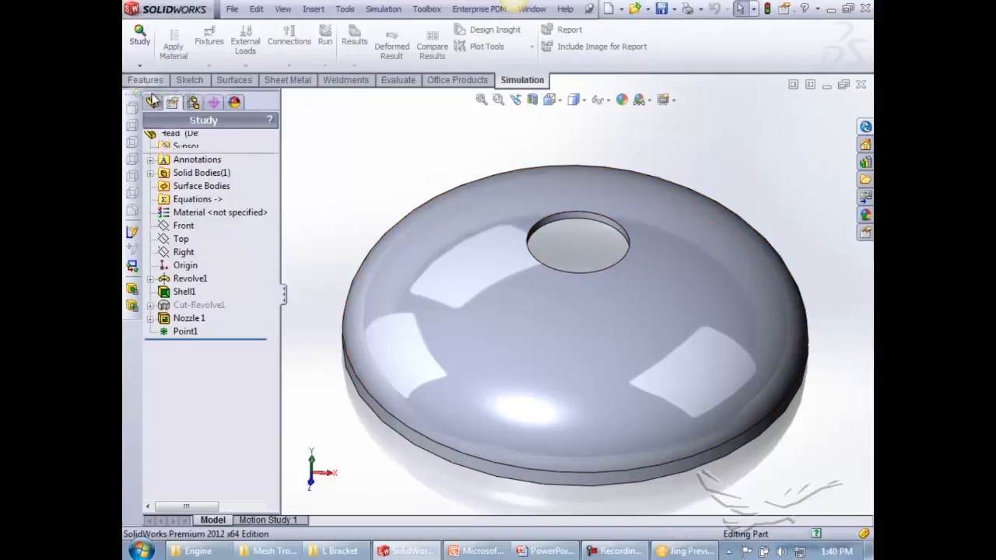
click(153, 138)
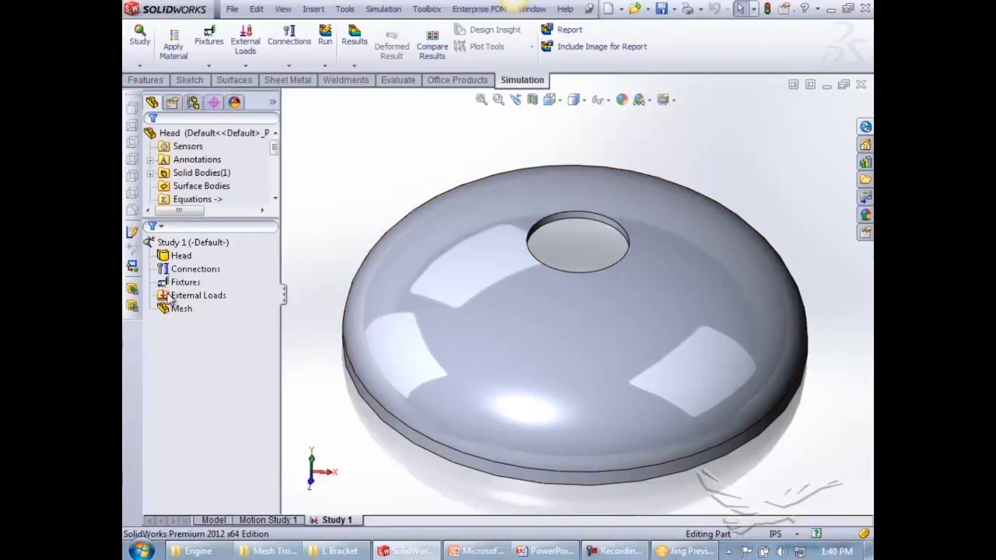
Start a mesh for the Head part and enable its mesh parameters with the curvature based option
right_click(175, 307)
click(247, 105)
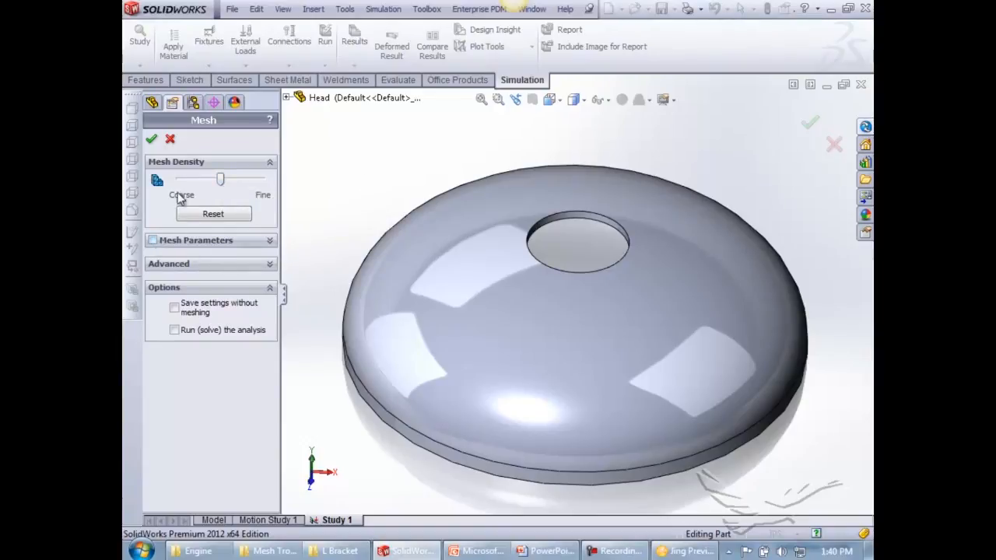
click(153, 241)
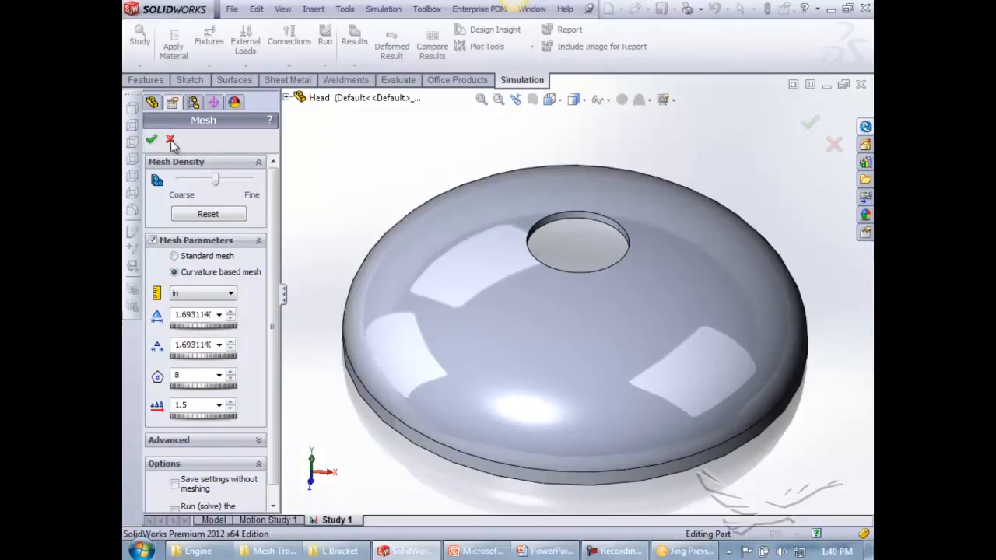
Open Notepad beside the mesh settings and record the head's element size as "HEAD-1 : 1.693"
click(142, 551)
click(168, 489)
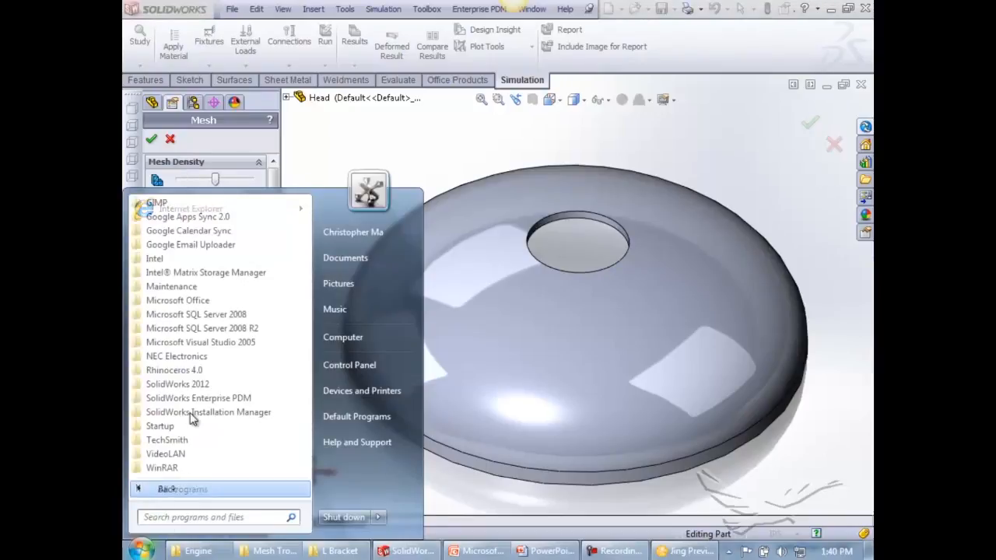
scroll(194, 320, up, 5)
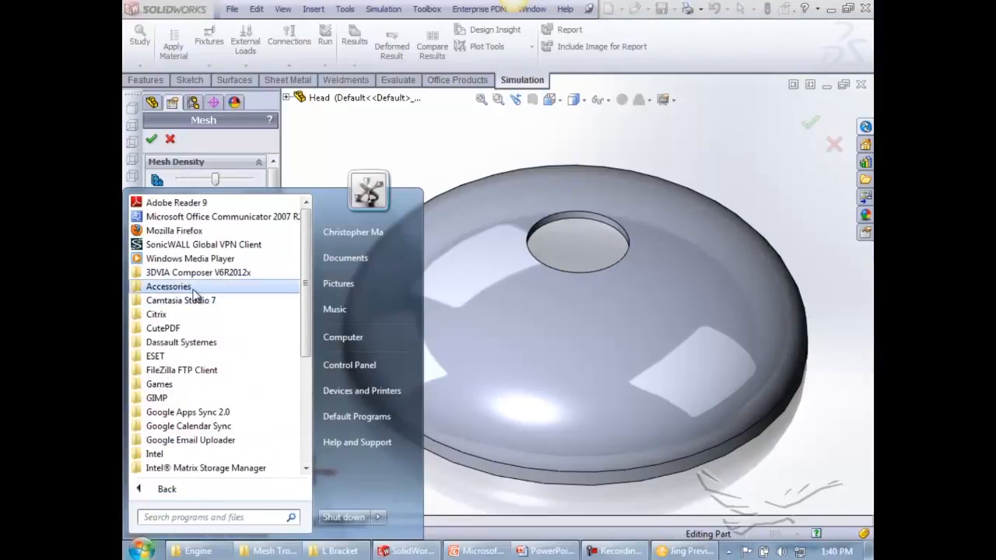
click(198, 284)
click(196, 313)
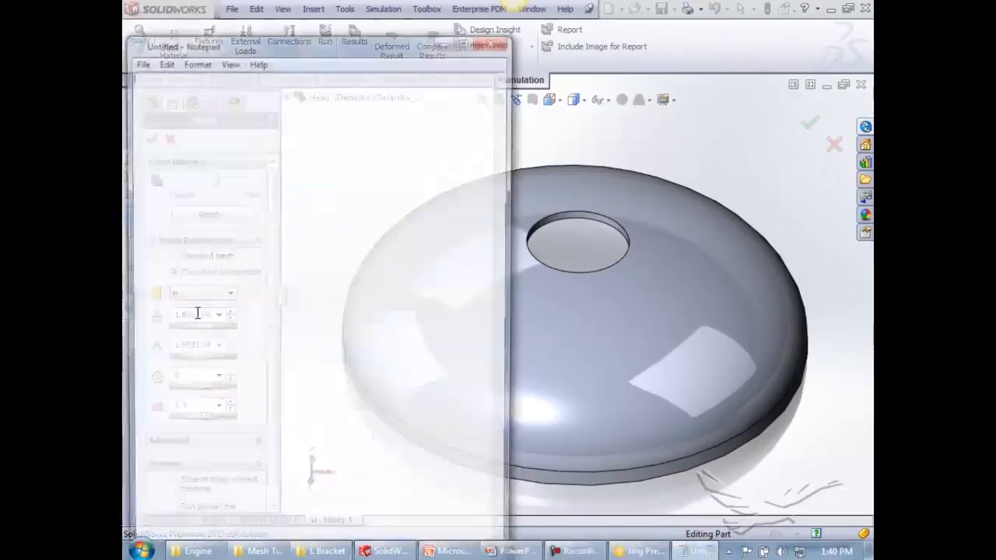
drag(185, 44, 493, 150)
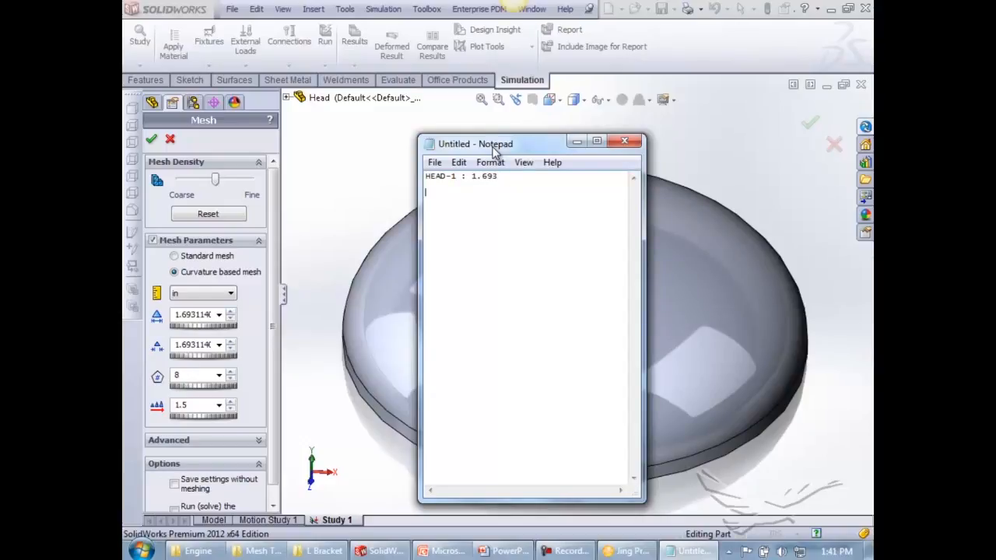
Cancel the head's mesh and close the Head part without saving, keeping its changes in the assembly
click(169, 138)
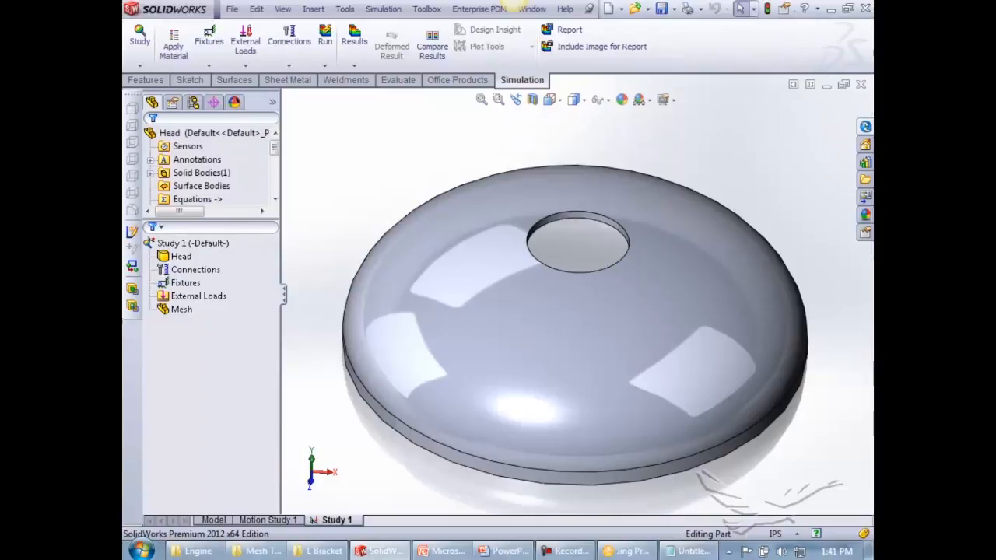
click(860, 84)
click(541, 278)
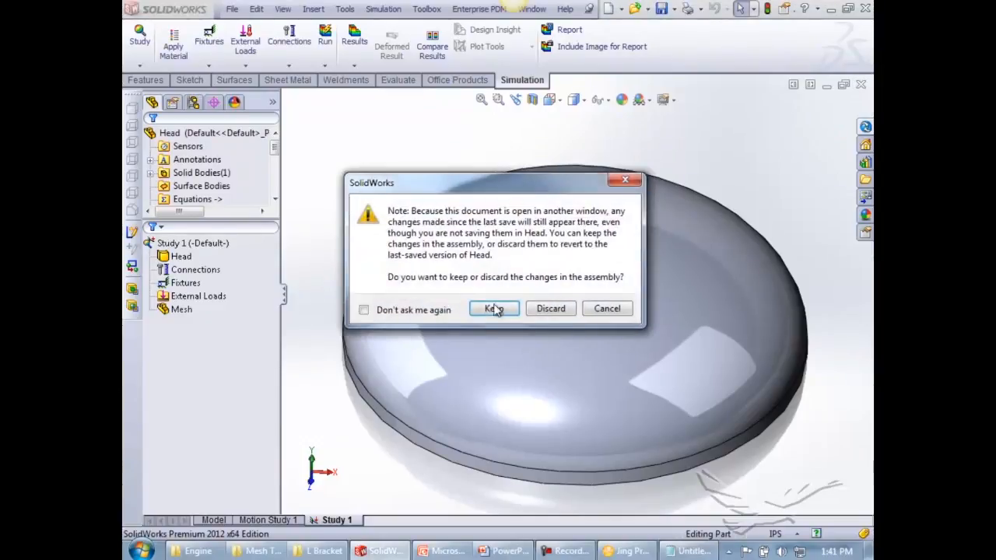
click(494, 308)
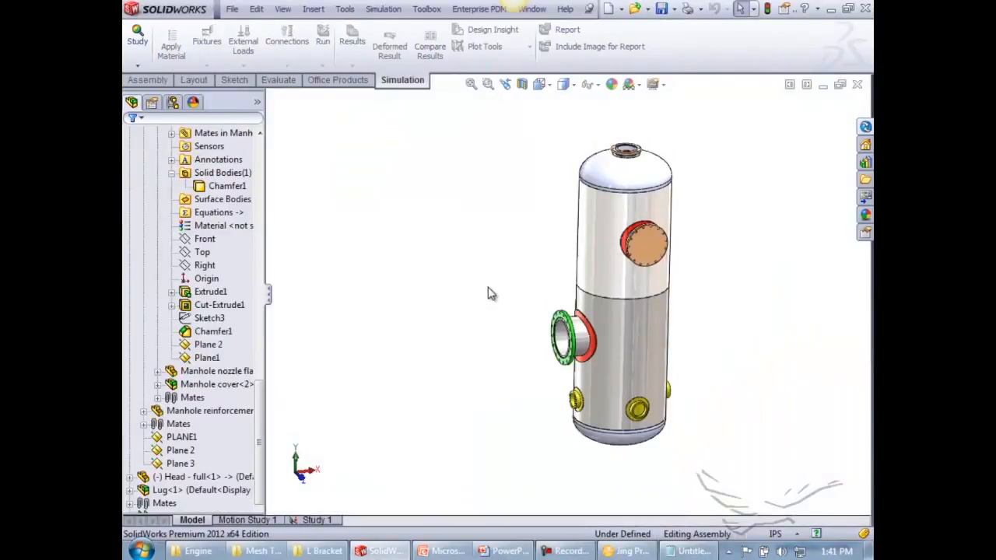
Check the list of failed bodies, filter the assembly tree for STEAM OUTLET NO, and open the steam outlet nozzle part in its own window
click(629, 551)
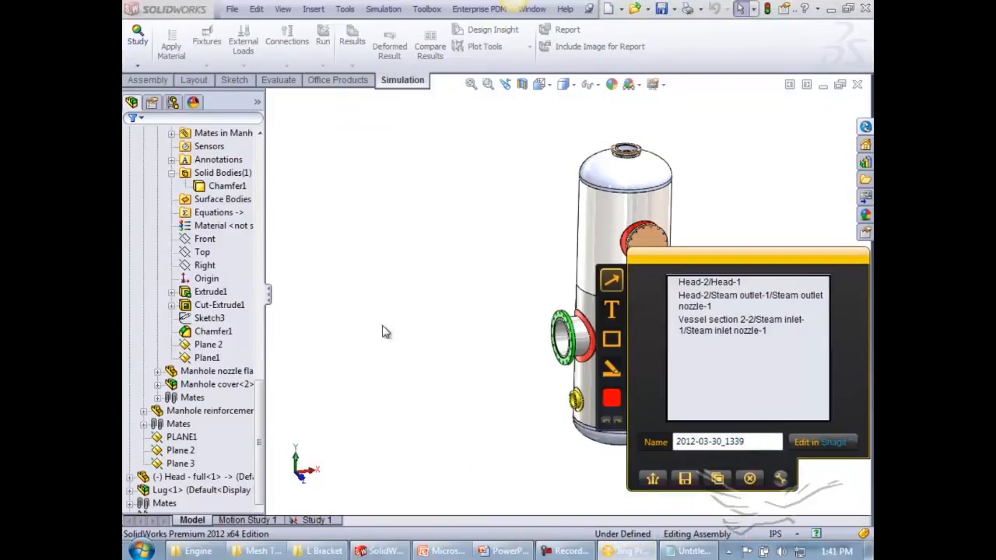
click(227, 117)
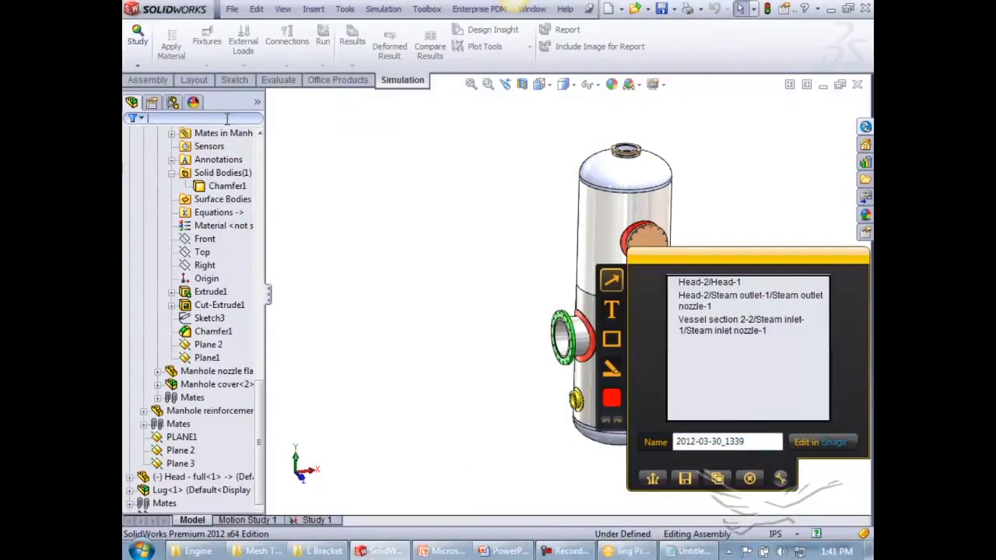
text(STEAM O)
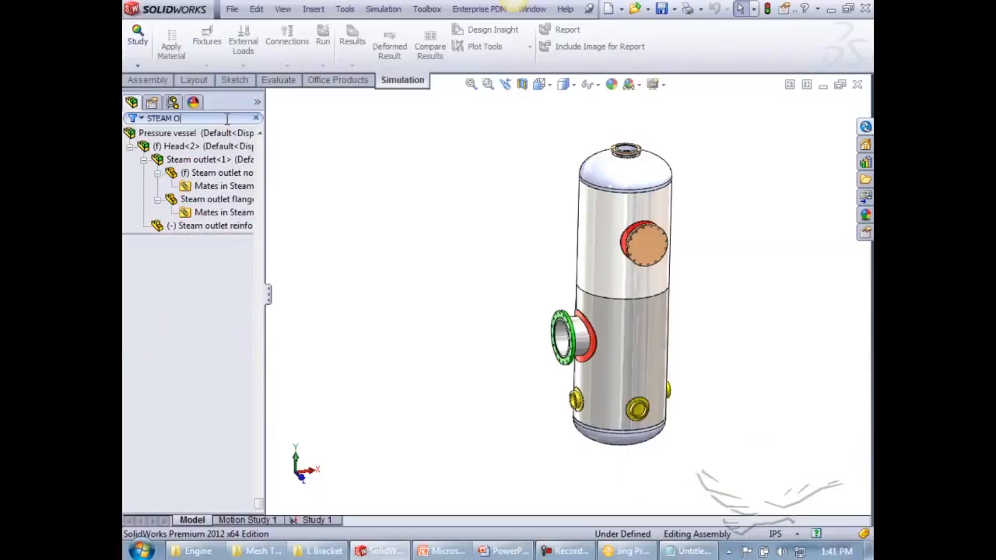
text(UTLET NO)
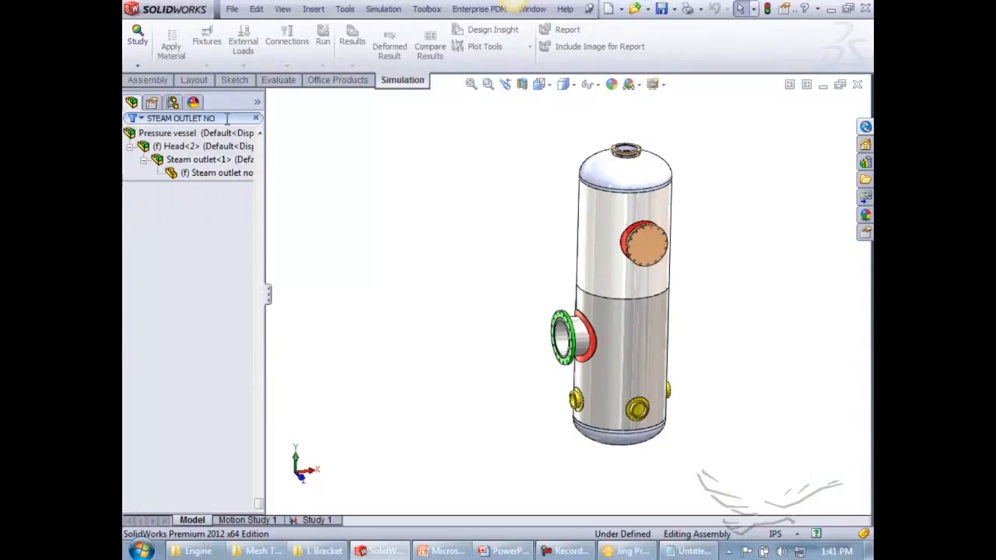
click(216, 172)
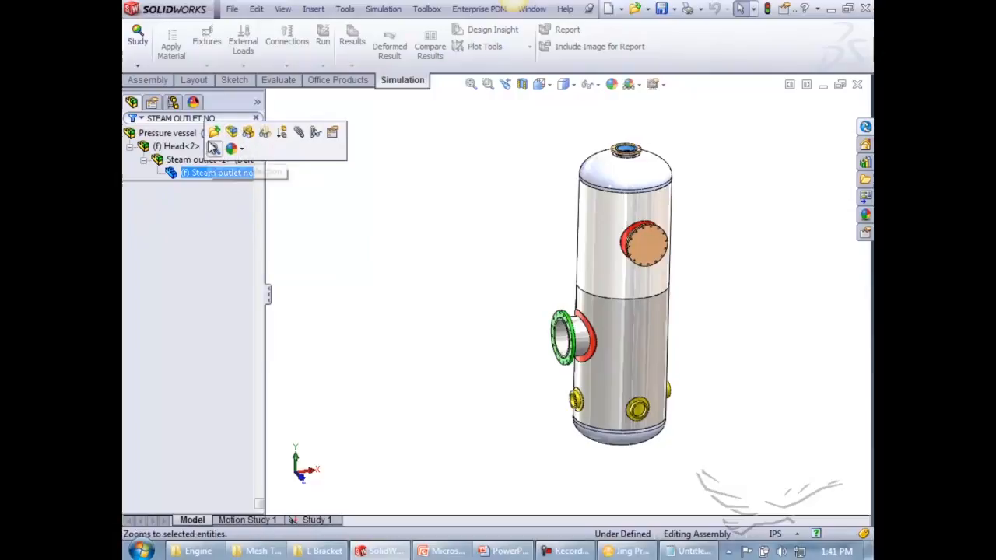
click(213, 133)
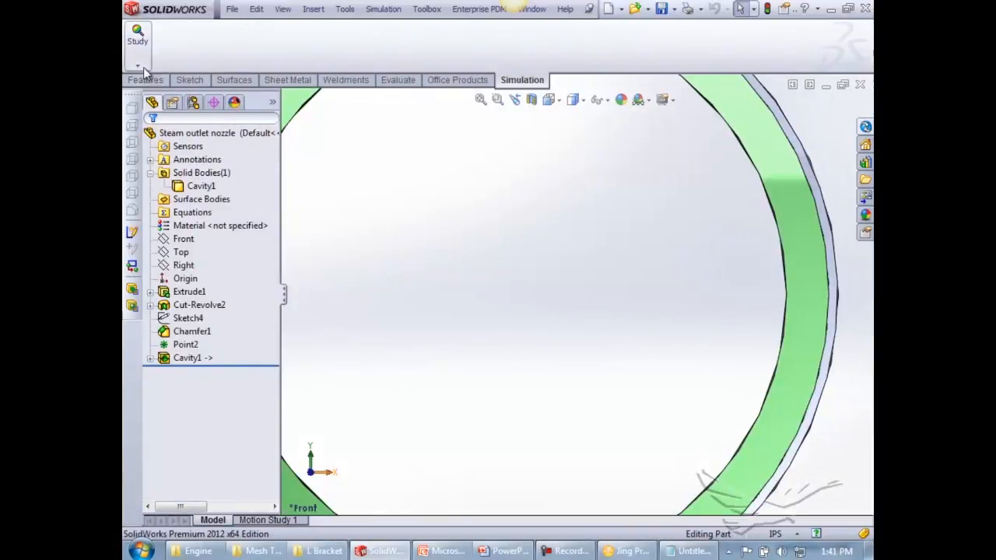
Create a new static study named Study 1 in the steam outlet nozzle part
click(138, 66)
click(155, 95)
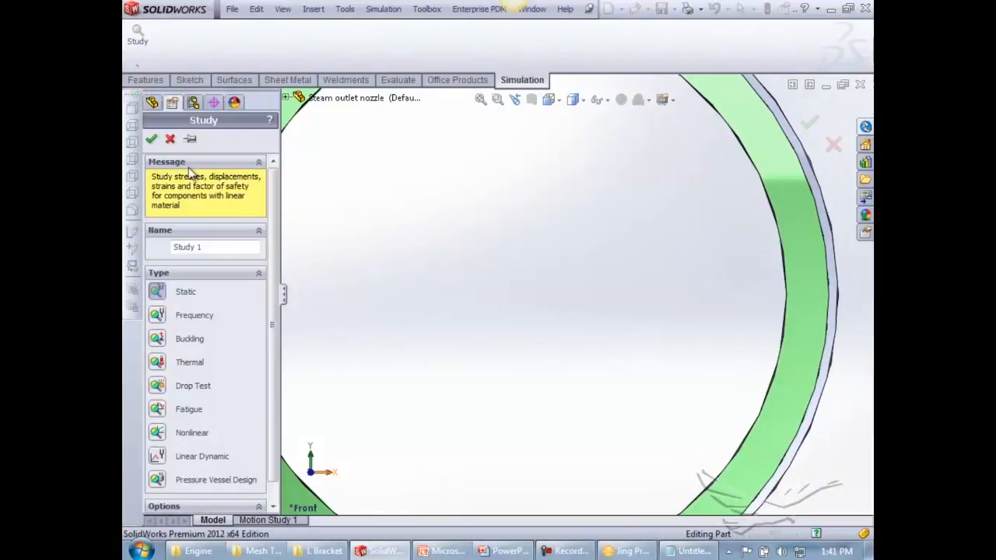
click(152, 138)
Start a mesh for the outlet nozzle with mesh parameters enabled and record its element size in Notepad as "STEAM OUTLET NOZZLE : 0.487"
right_click(180, 308)
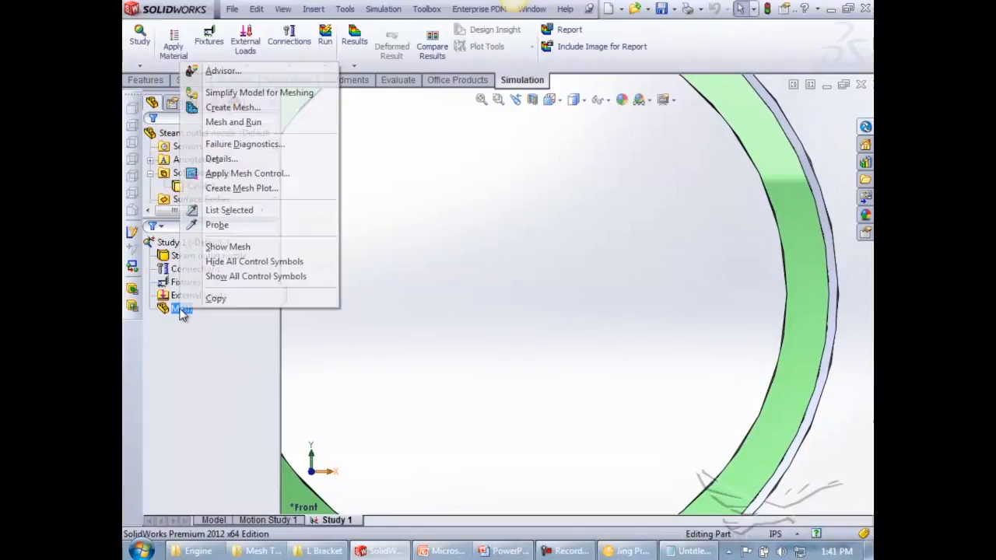
click(222, 107)
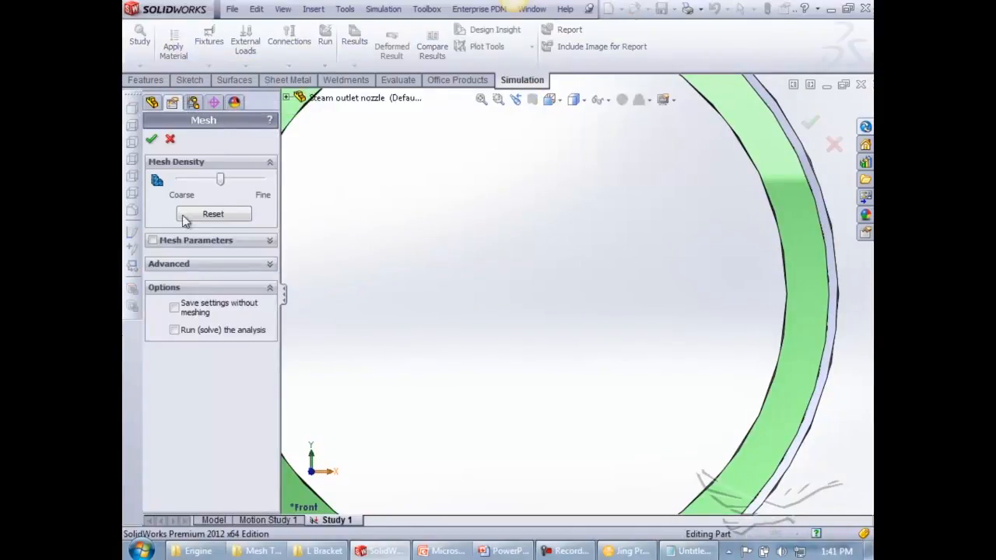
click(153, 241)
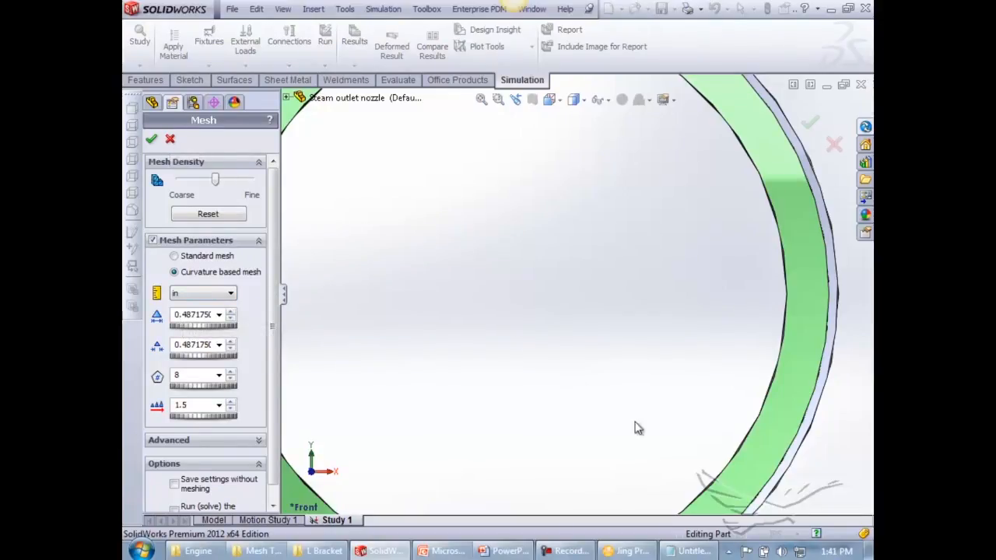
click(692, 551)
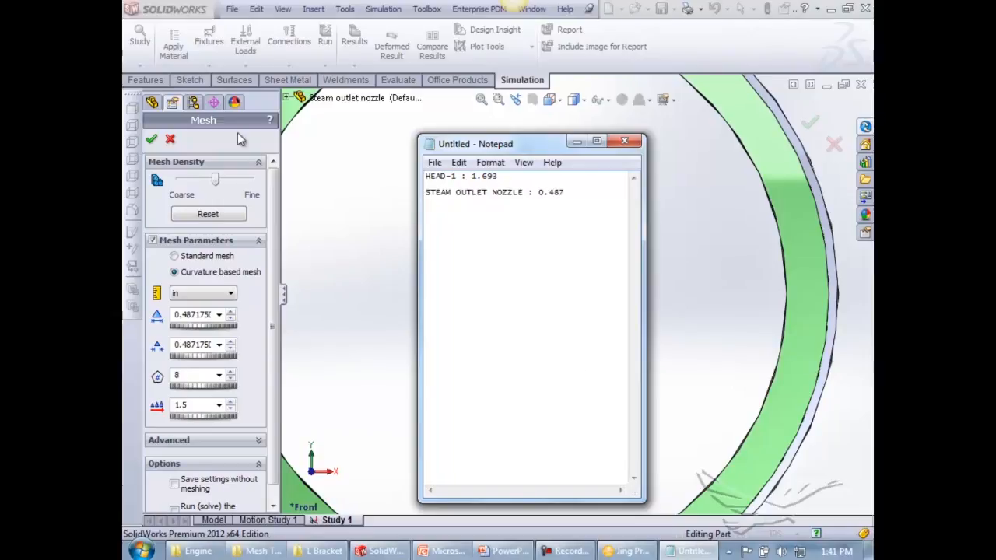
Cancel the outlet nozzle's mesh and close the part without saving, keeping its changes in the assembly
click(170, 139)
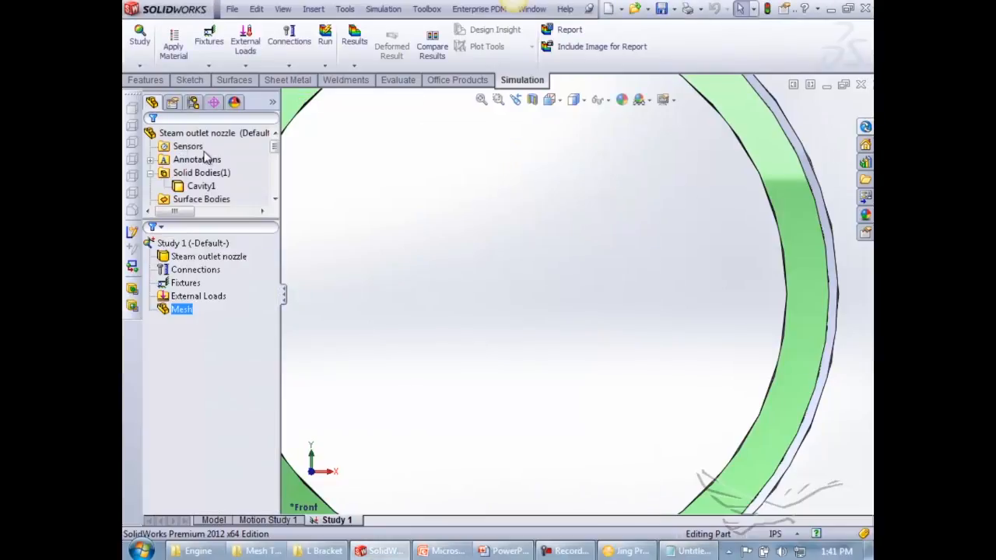
click(861, 85)
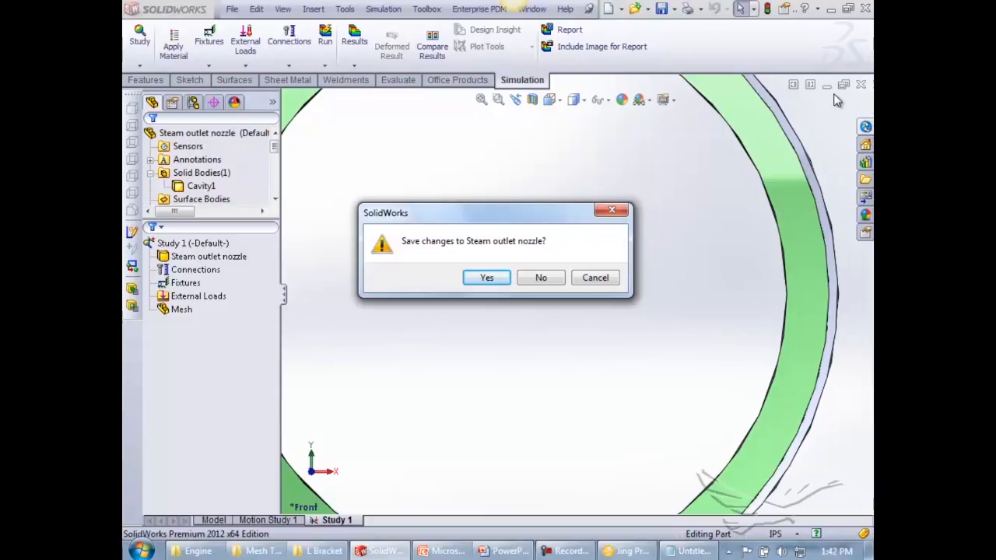
click(536, 280)
click(501, 305)
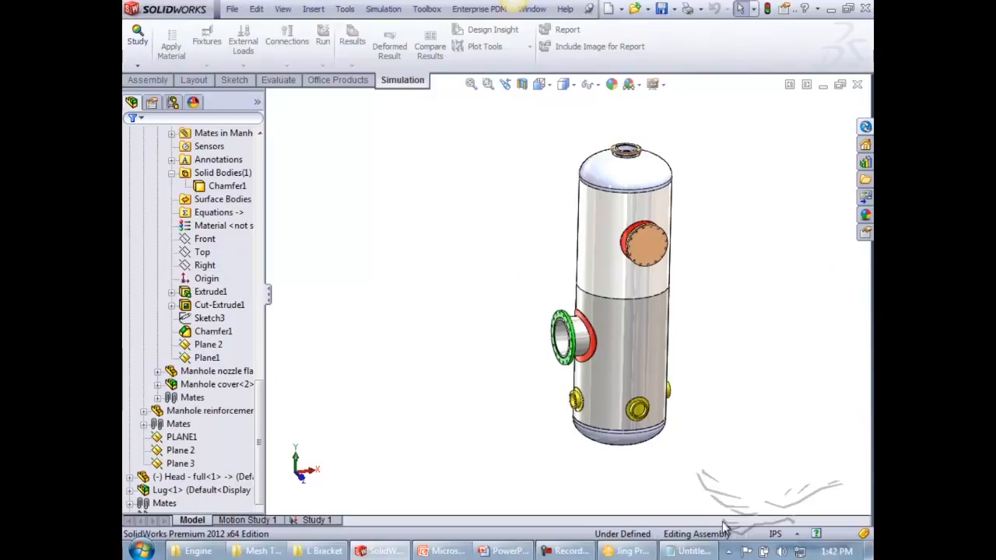
Consult the failed bodies list again, filter the assembly tree for STEAM INLET NO, and open the steam inlet nozzle part
click(636, 552)
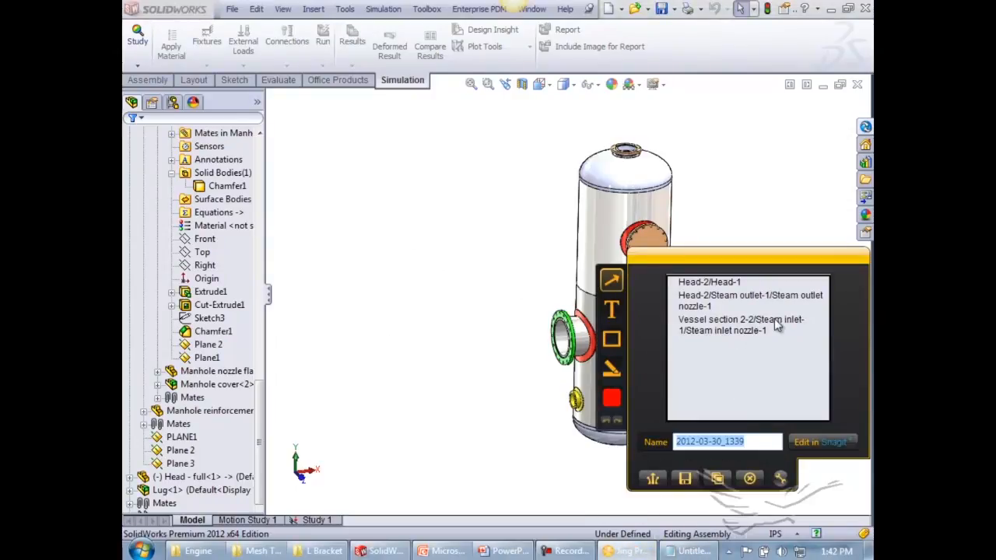
click(432, 288)
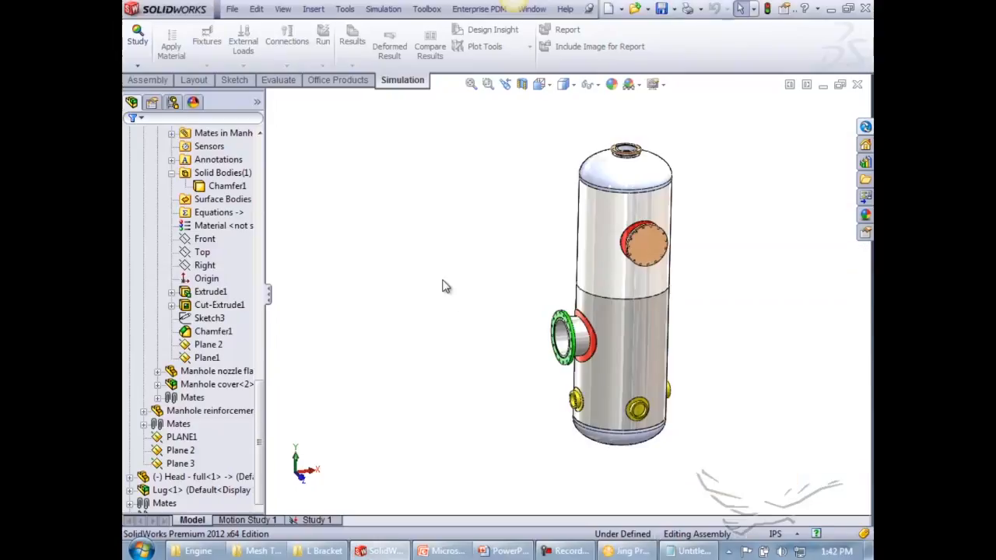
click(204, 117)
text(S)
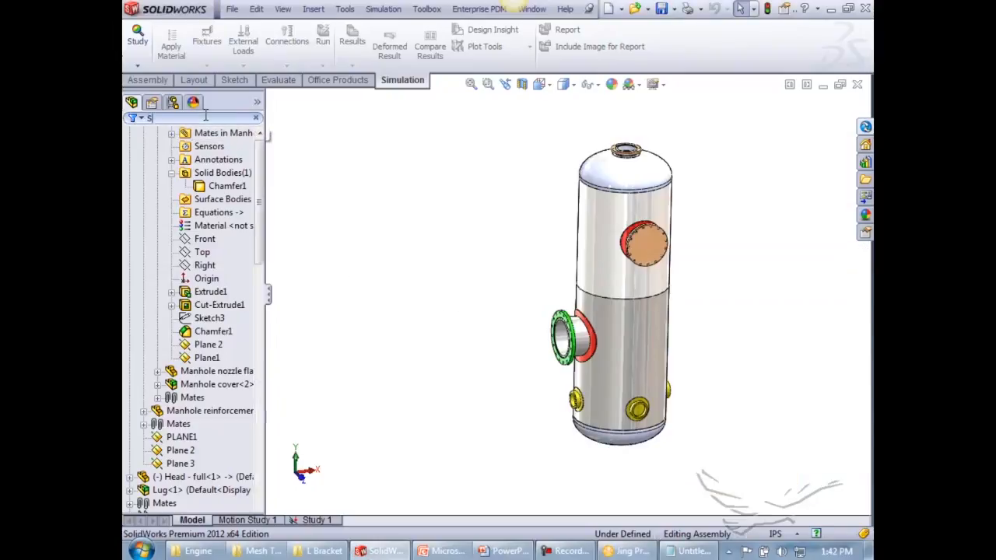
text(TEAM INLET NO)
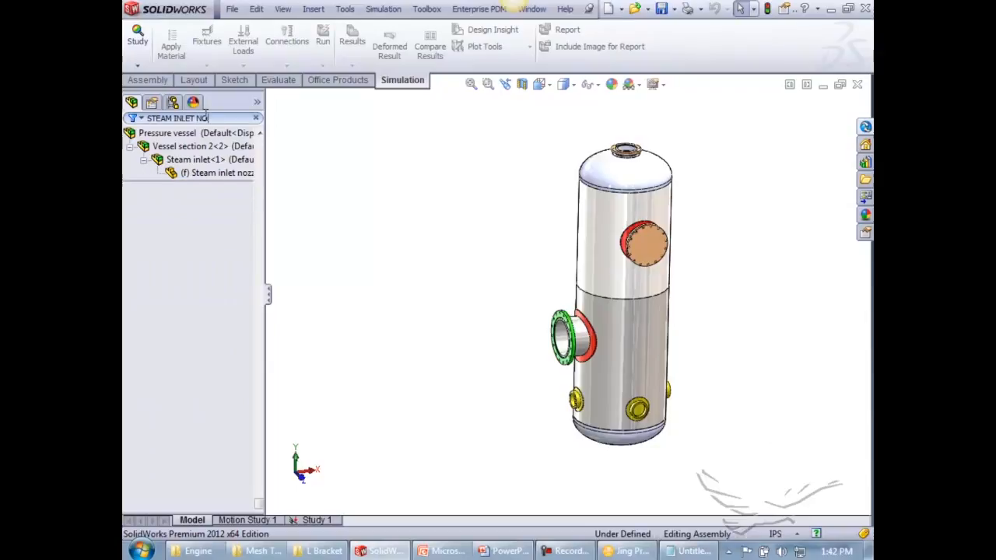
click(218, 173)
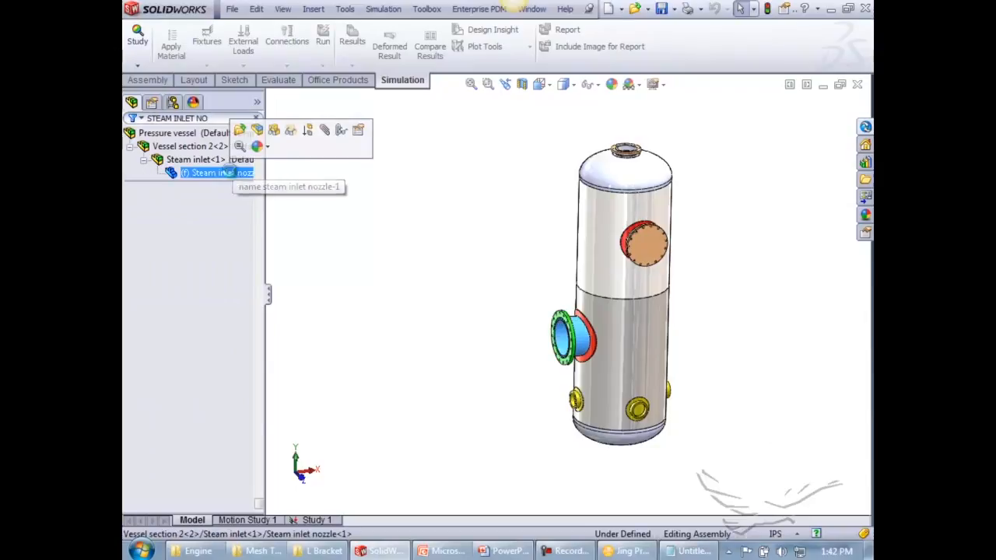
click(240, 130)
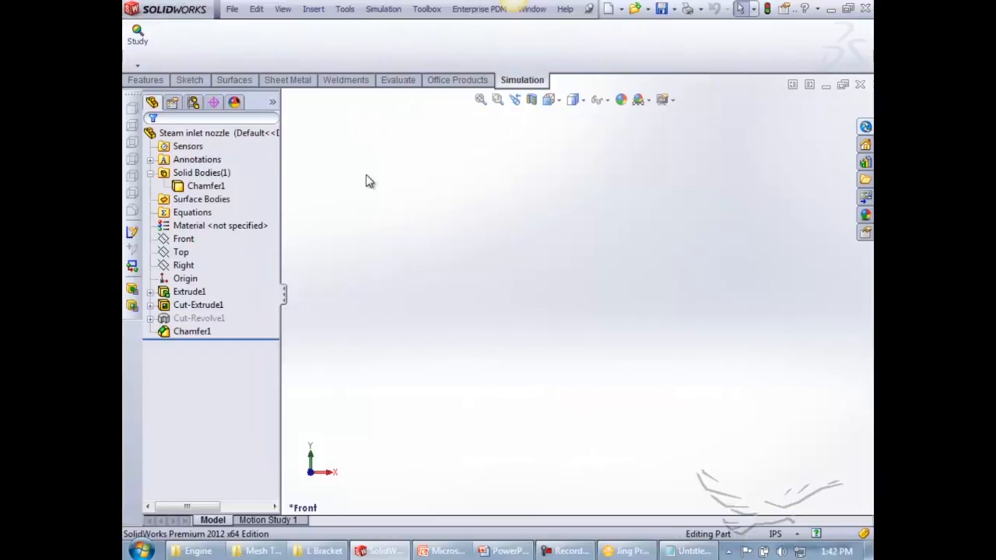
Create a new static study named Study 1 in the steam inlet nozzle part
click(137, 64)
click(175, 94)
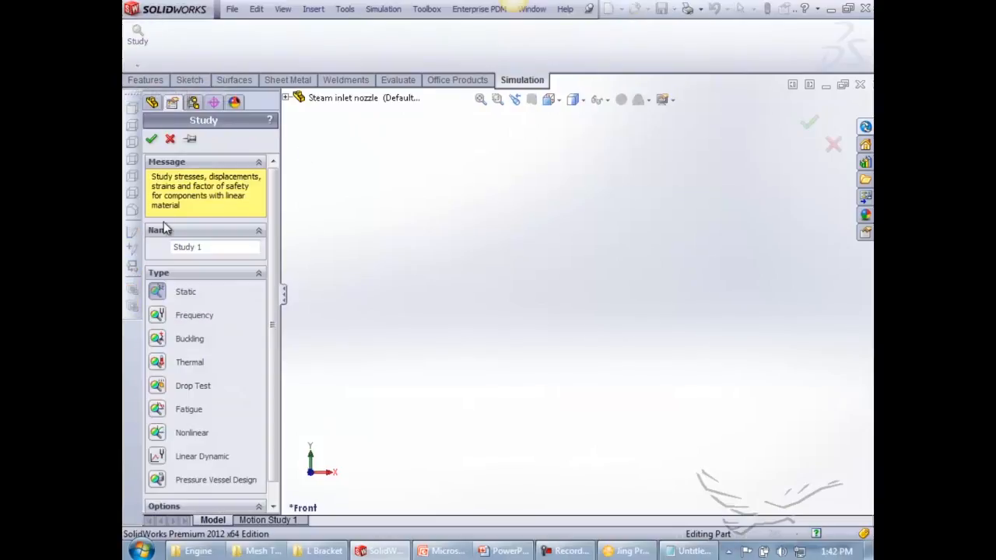
click(151, 138)
Start a mesh for the inlet nozzle with mesh parameters enabled and record its element size in Notepad as "STEAM INLET NOZZLE : 0.979"
right_click(181, 307)
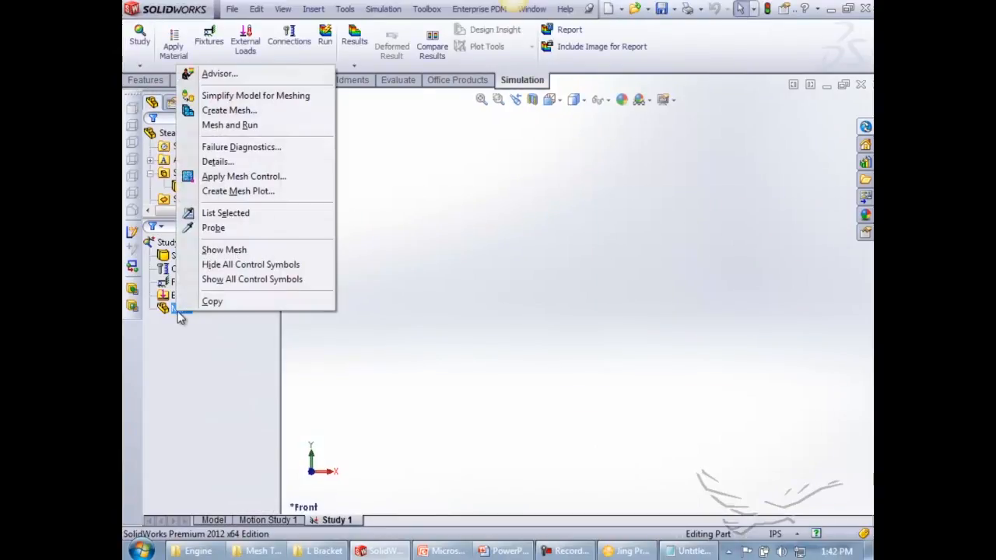
click(226, 111)
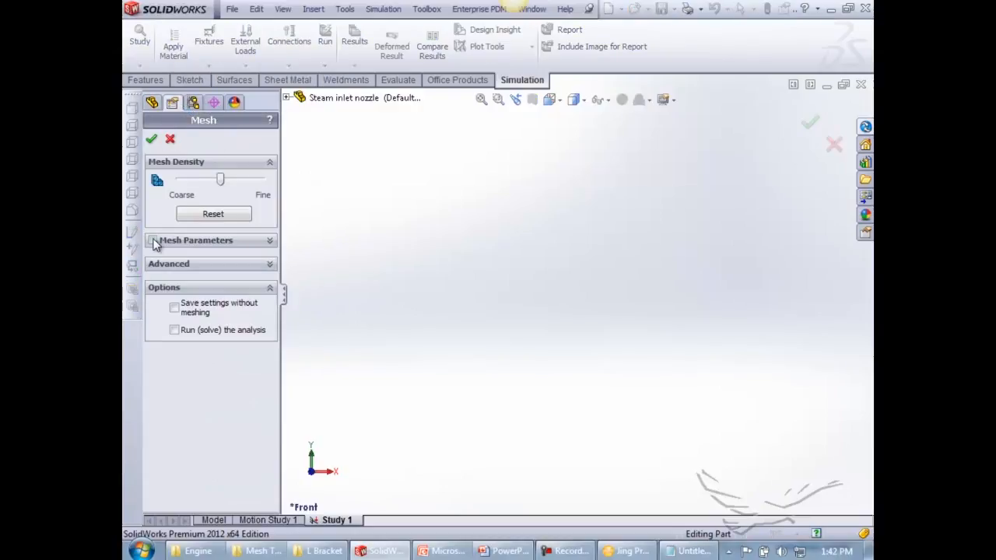
click(153, 241)
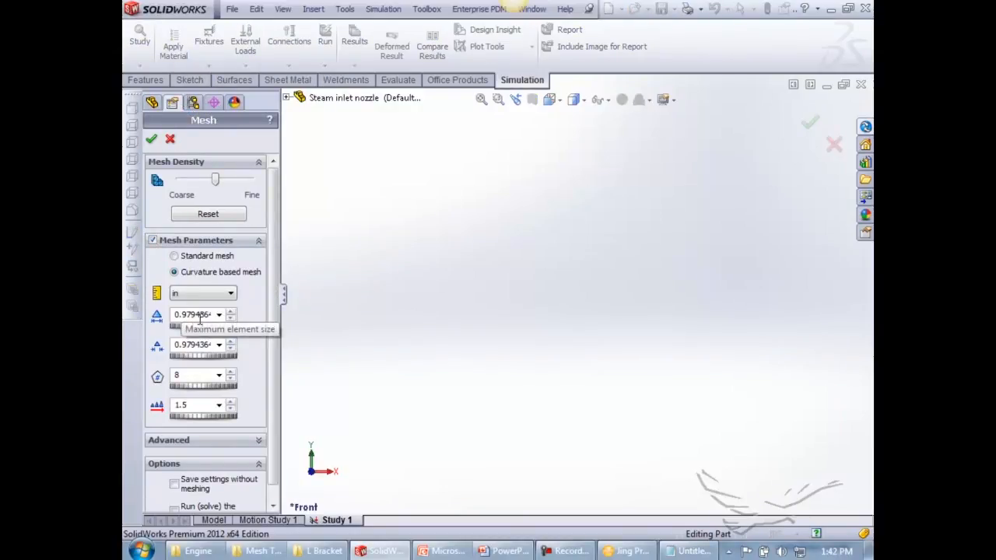
click(688, 551)
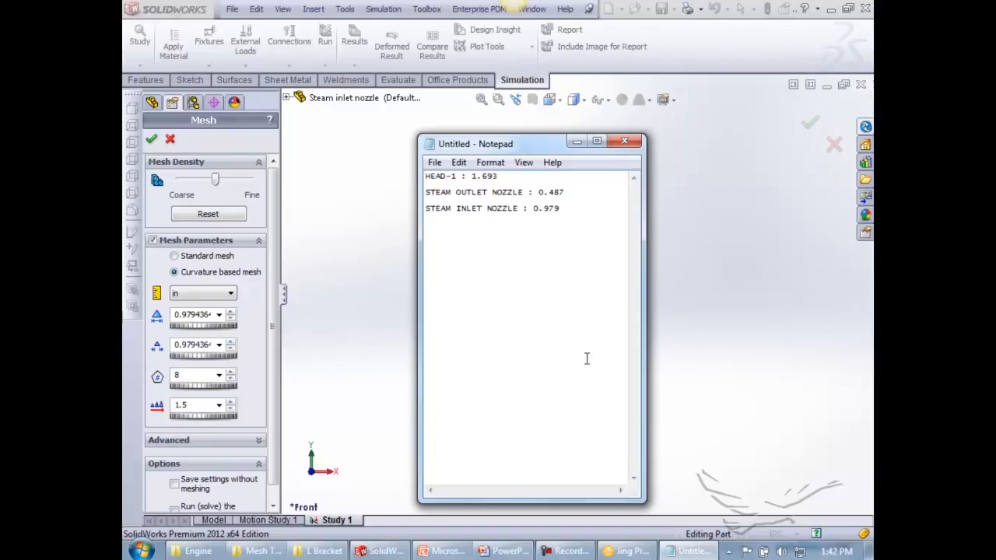
Cancel the inlet nozzle's mesh and close the part without saving, discarding its changes in the assembly
click(170, 139)
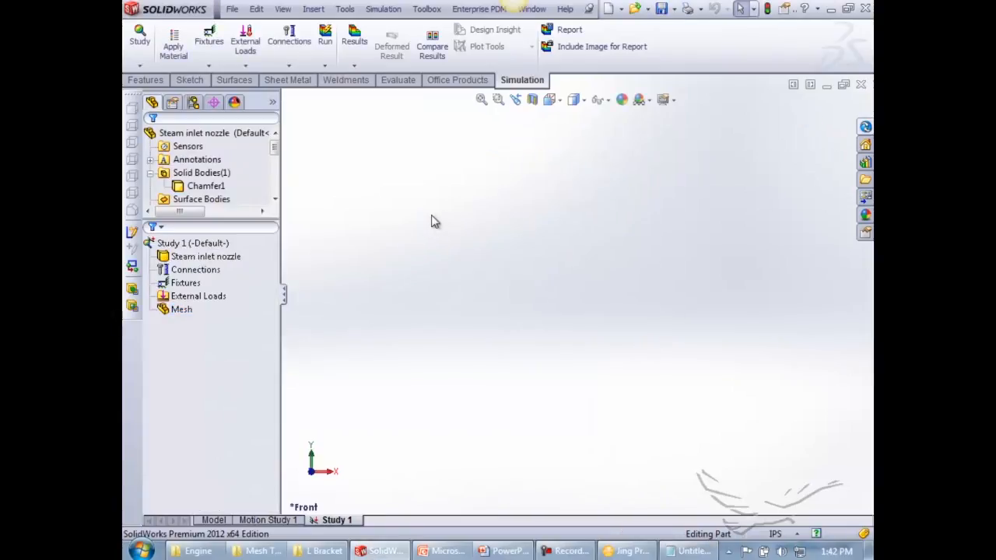
click(861, 84)
click(600, 275)
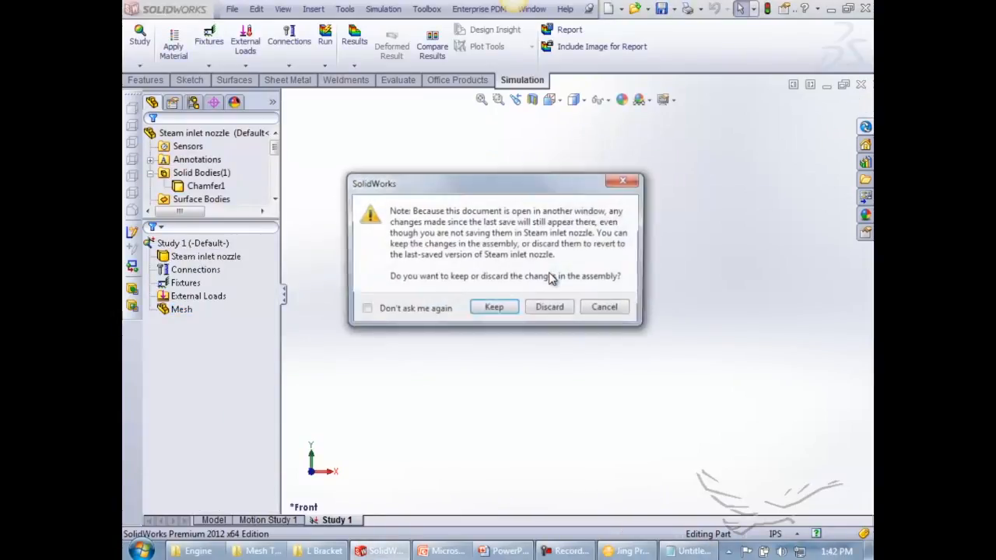
click(536, 312)
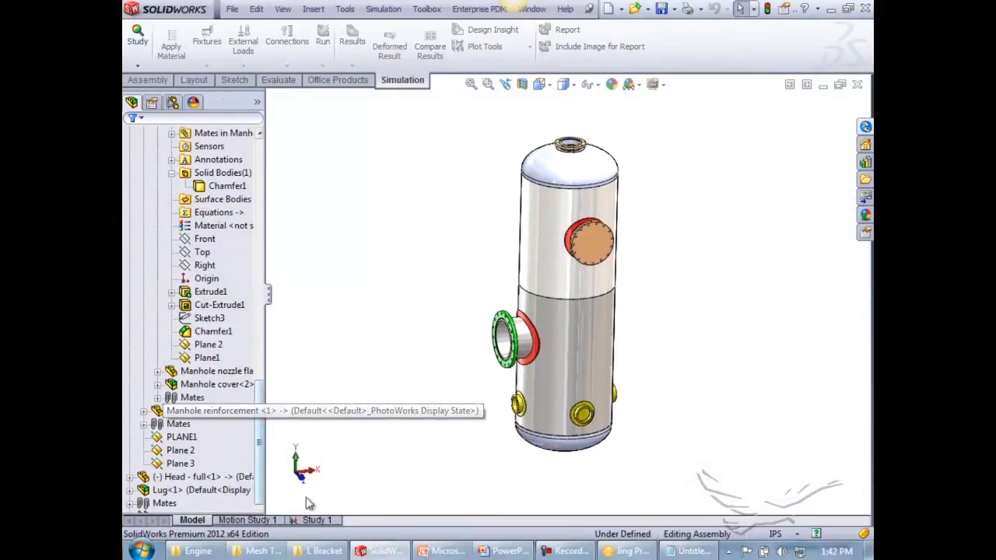
Return to the assembly's Study 1, enlarge the component tree, consult the recorded element sizes, and filter the tree for HEAD-1
click(315, 520)
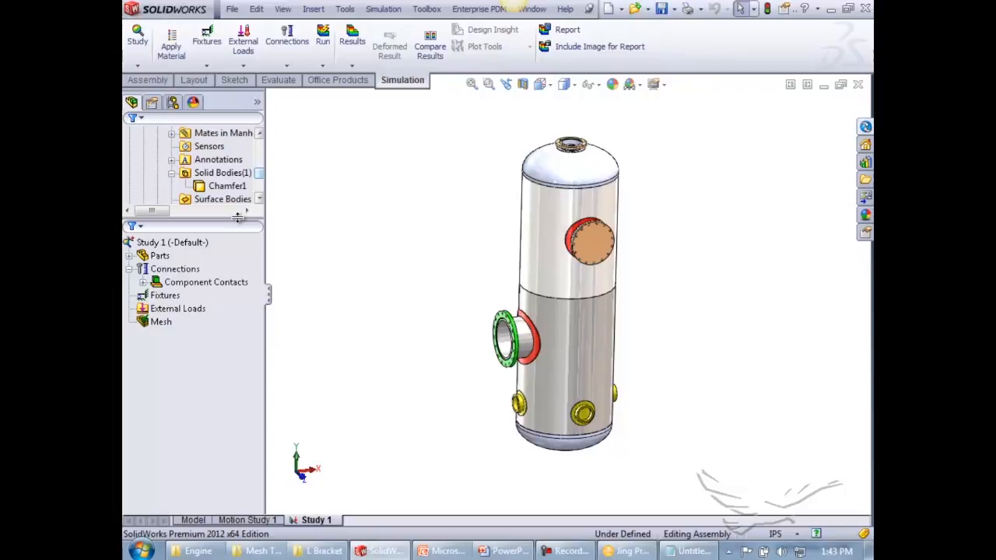
drag(230, 224, 229, 260)
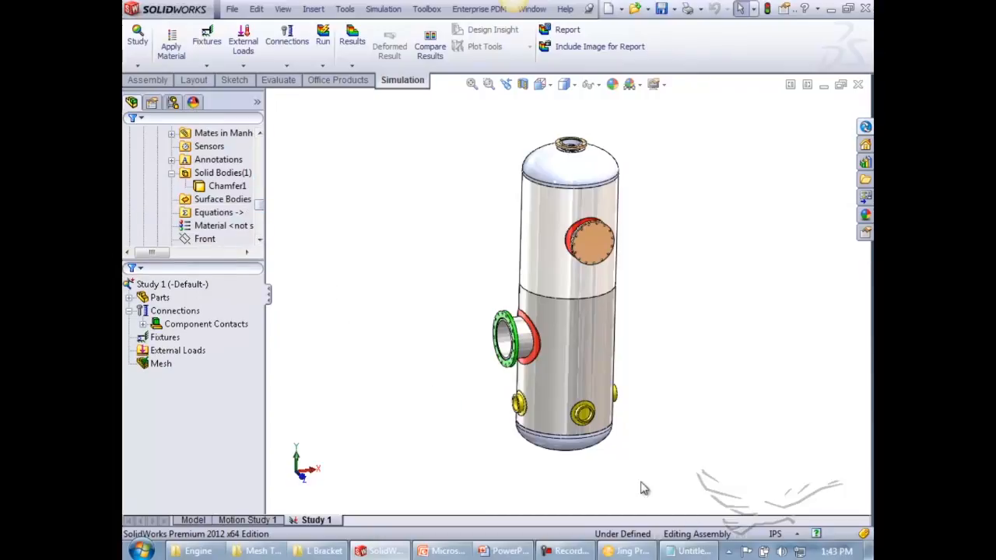
click(690, 551)
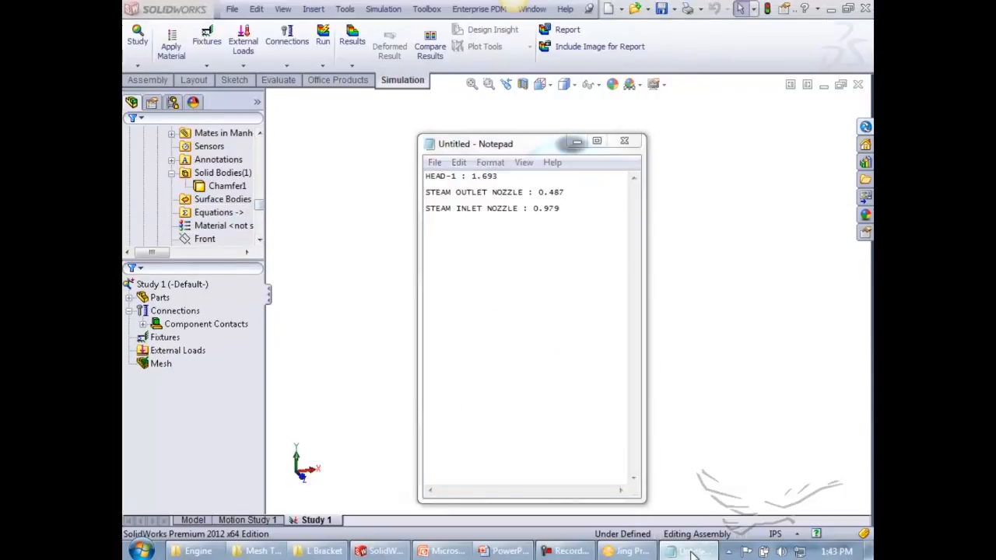
click(690, 551)
click(208, 119)
text(HEAD-1)
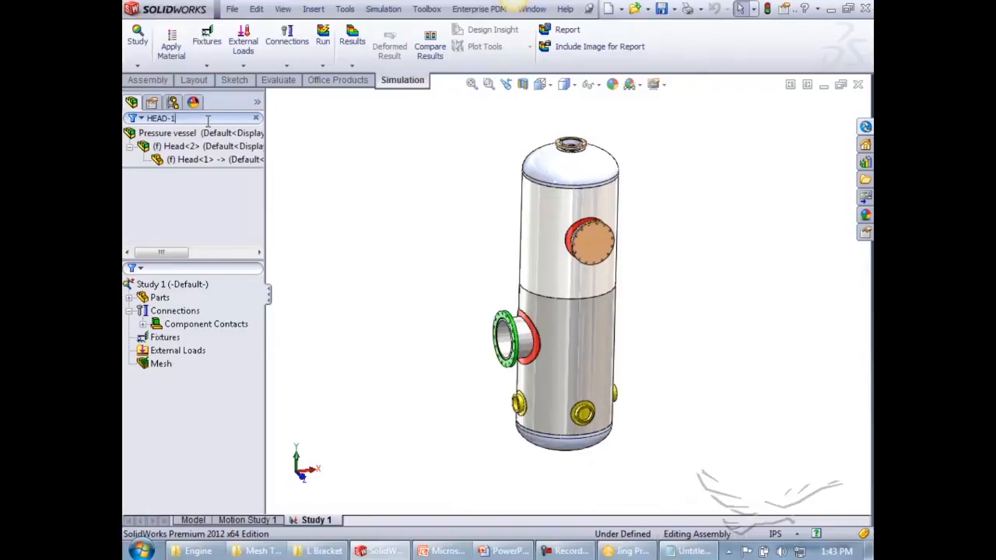
Apply a mesh control to the Head<1> part with the recorded element size of 1.693 in
click(181, 161)
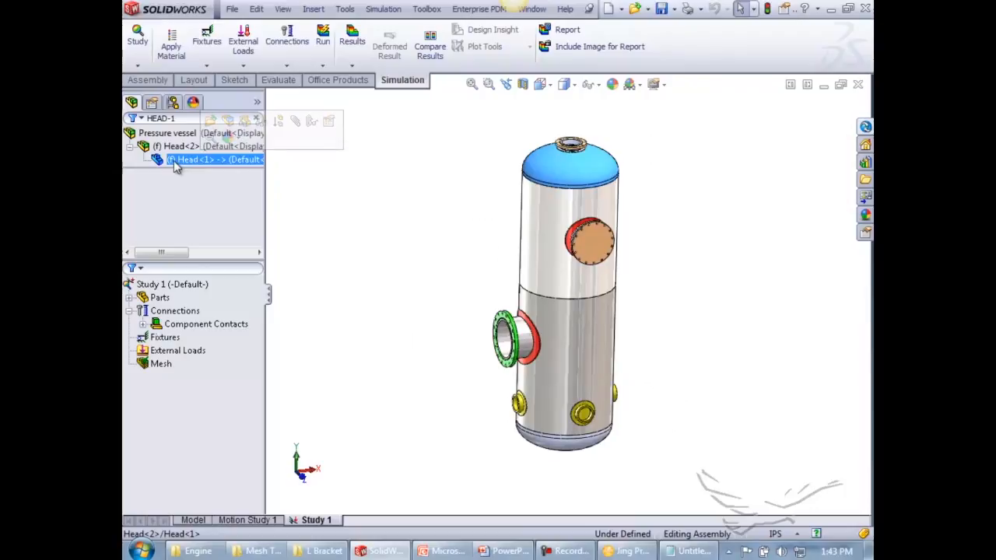
click(382, 9)
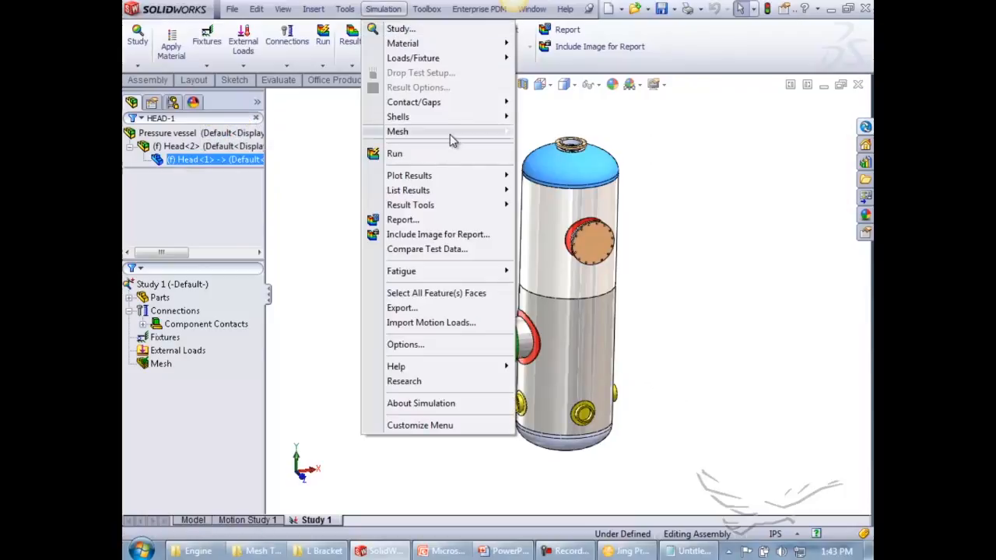
mouse_move(452, 138)
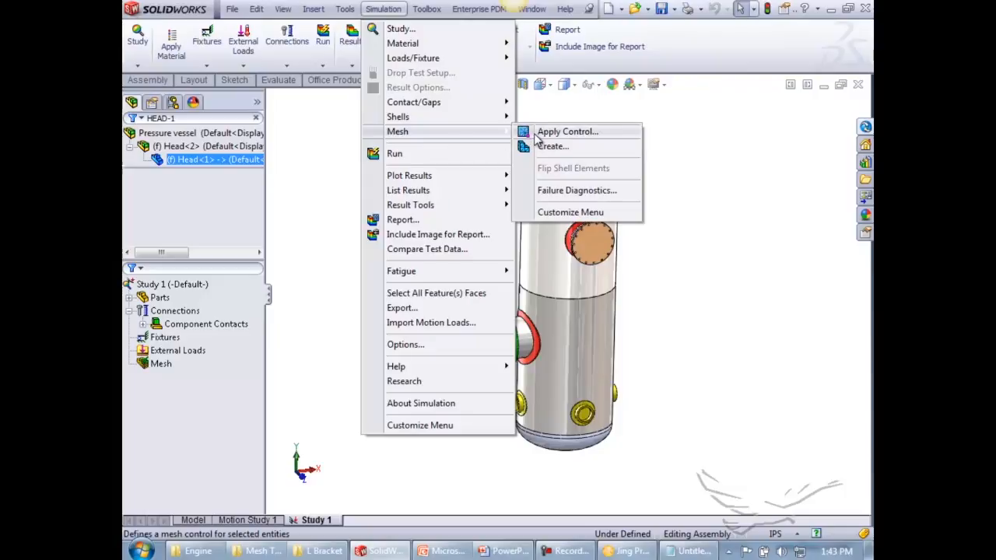
right_click(161, 363)
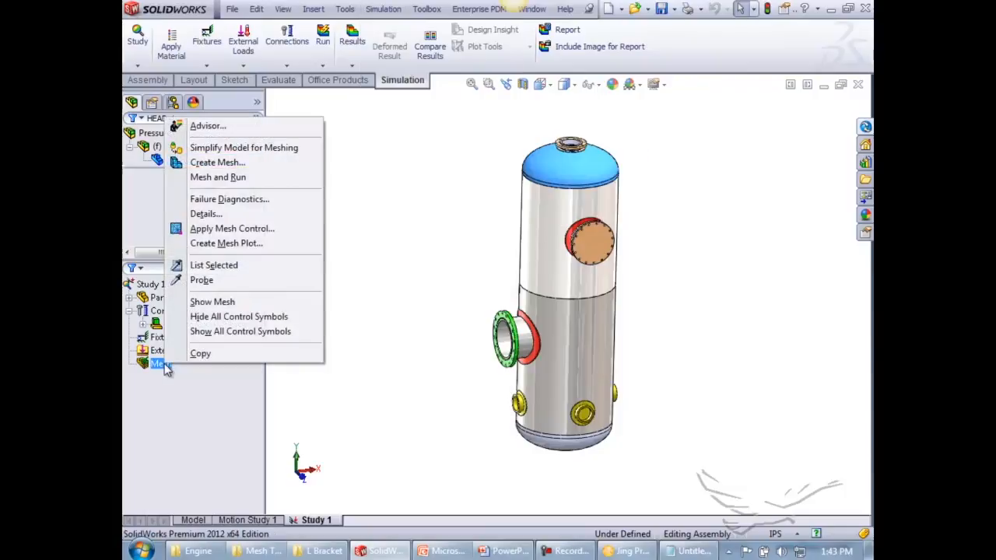
click(236, 227)
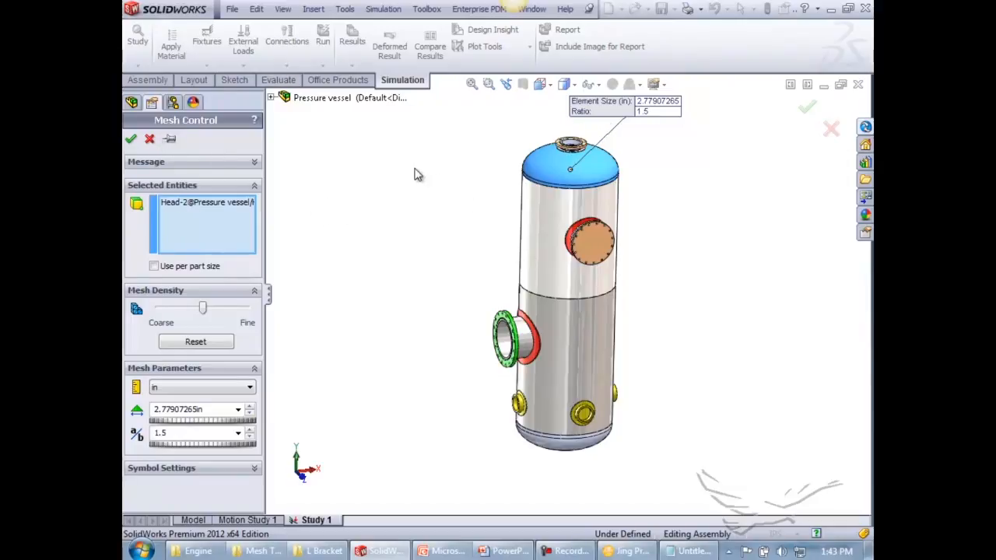
click(216, 404)
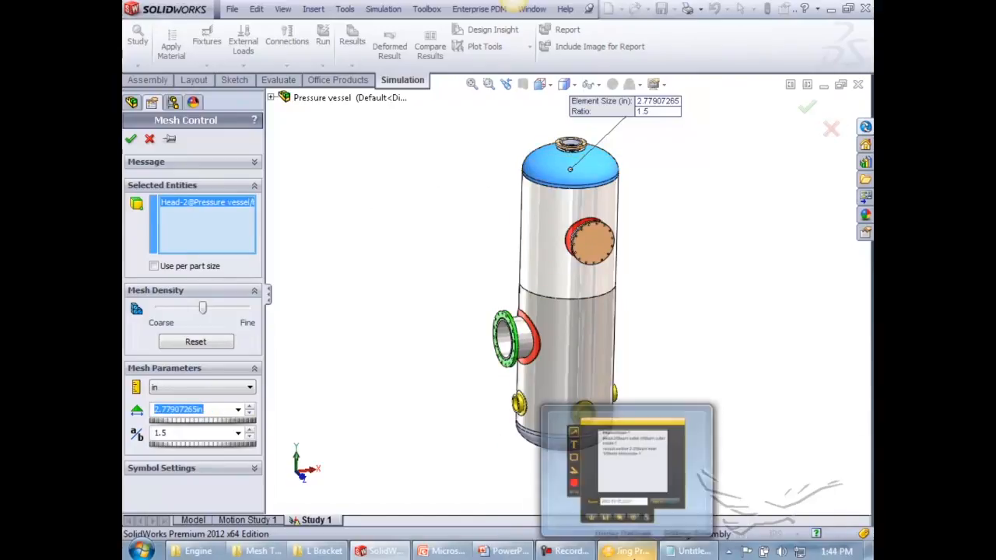
click(684, 553)
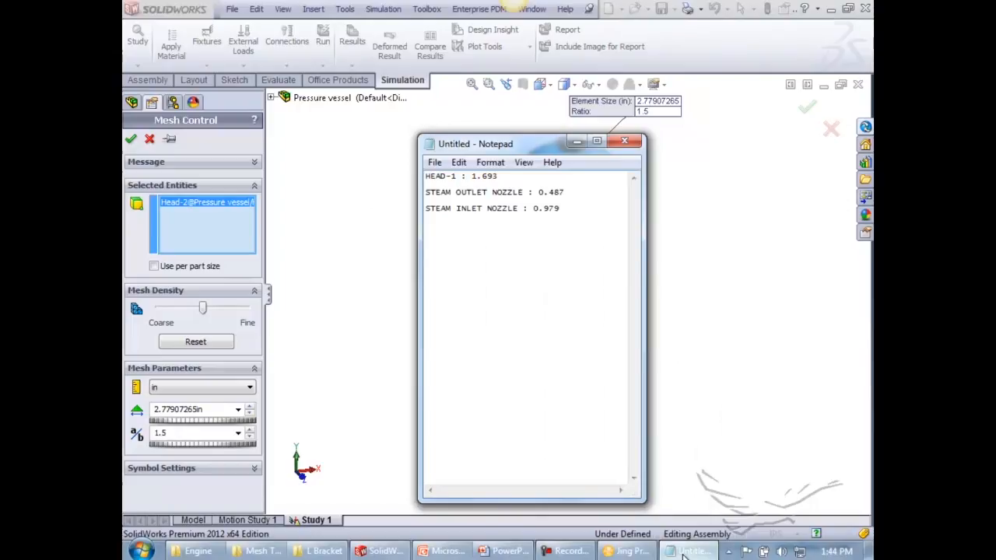
click(684, 552)
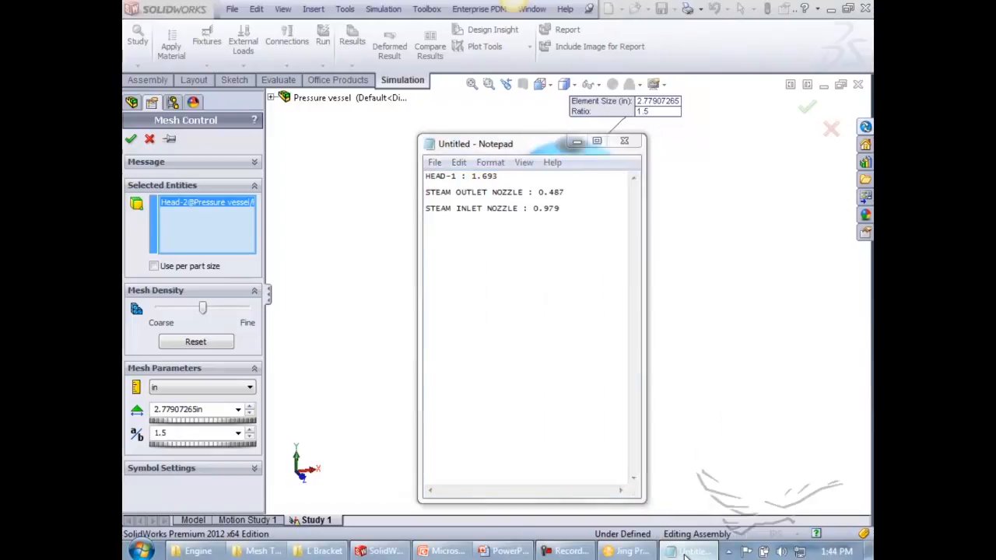
click(203, 409)
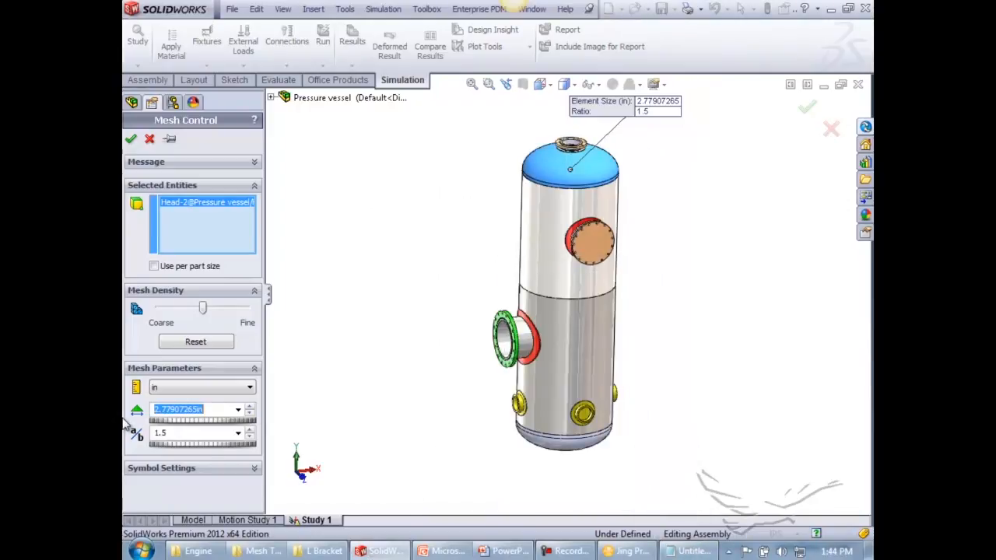
text(1.693)
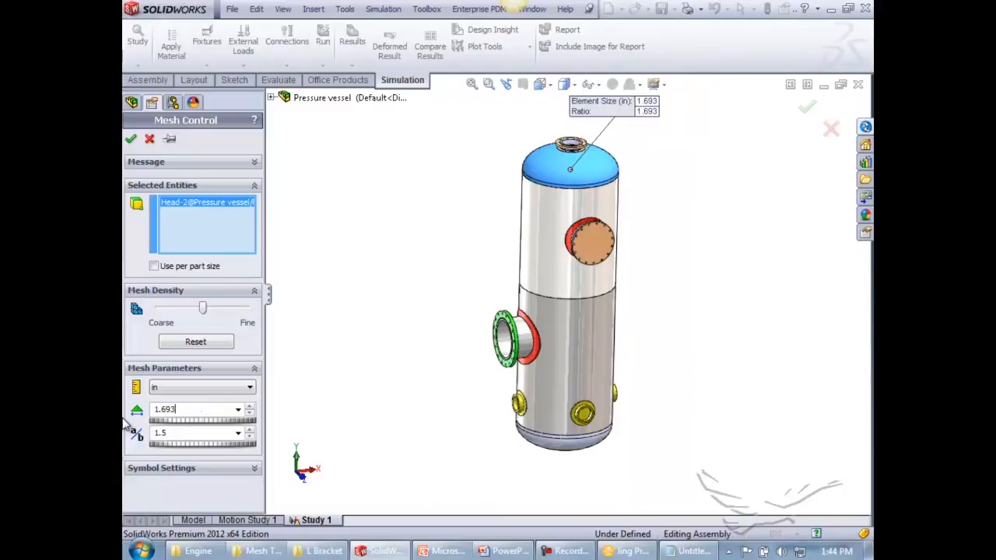
key(Return)
click(132, 140)
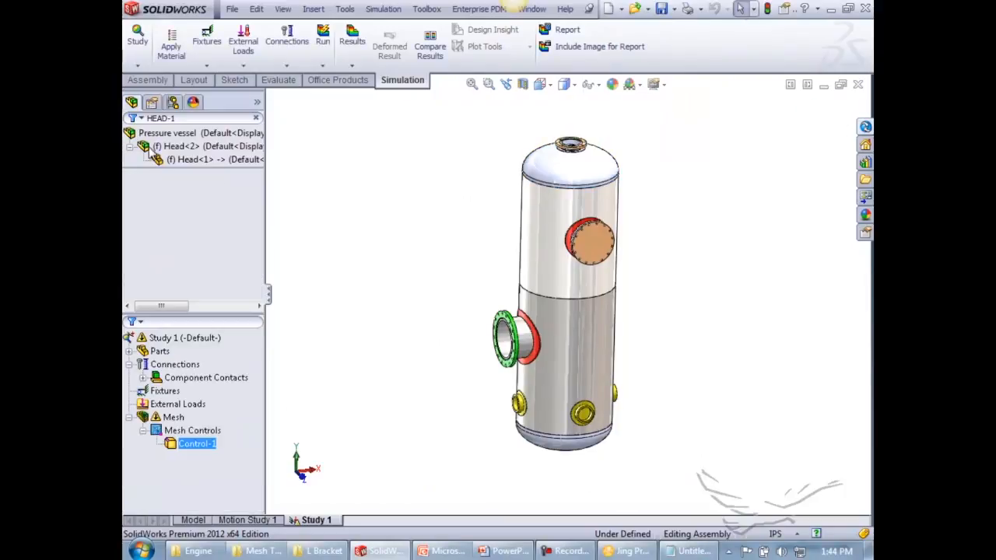
Filter the component tree for "STEAM OUTLET NOZZ" and select the steam outlet nozzle part
click(148, 118)
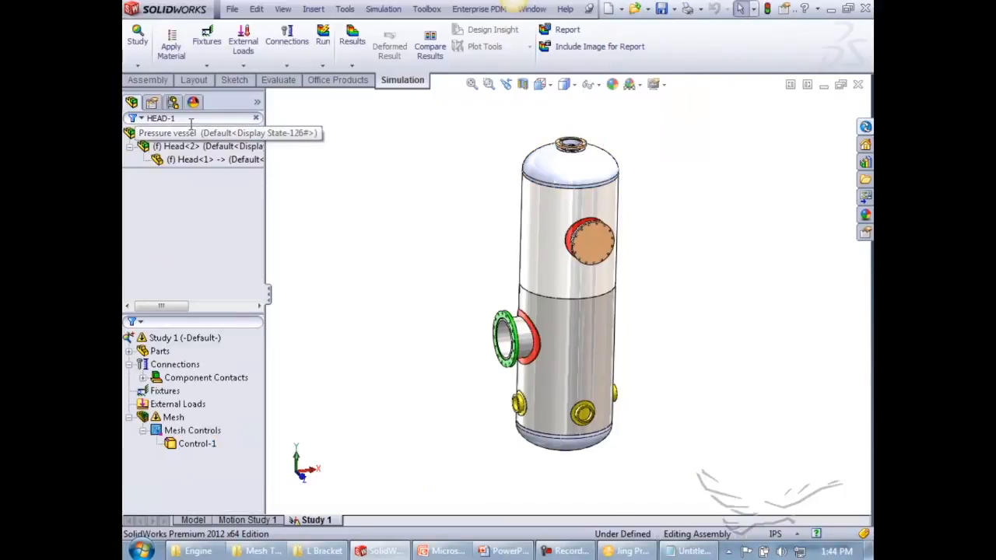
text(STE)
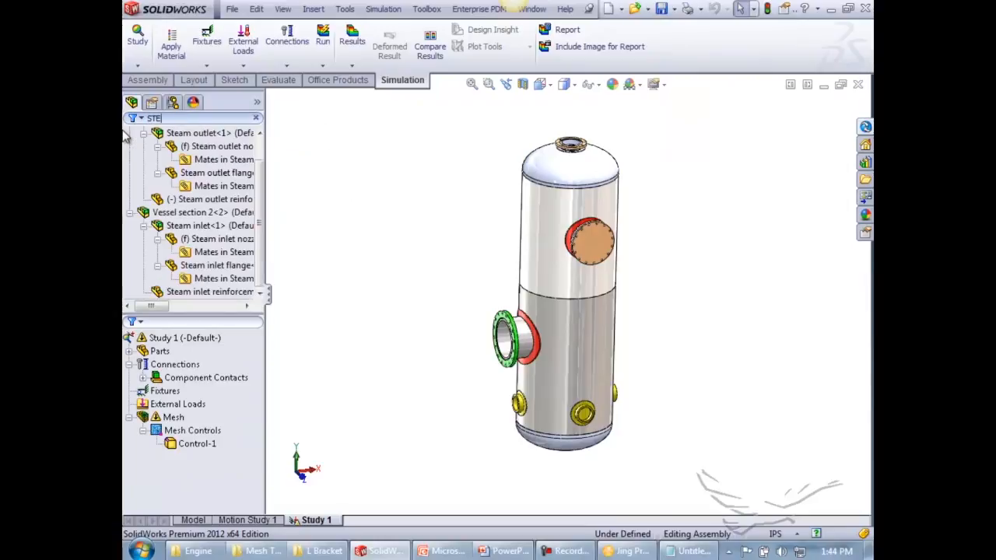
text(AM OUTLE)
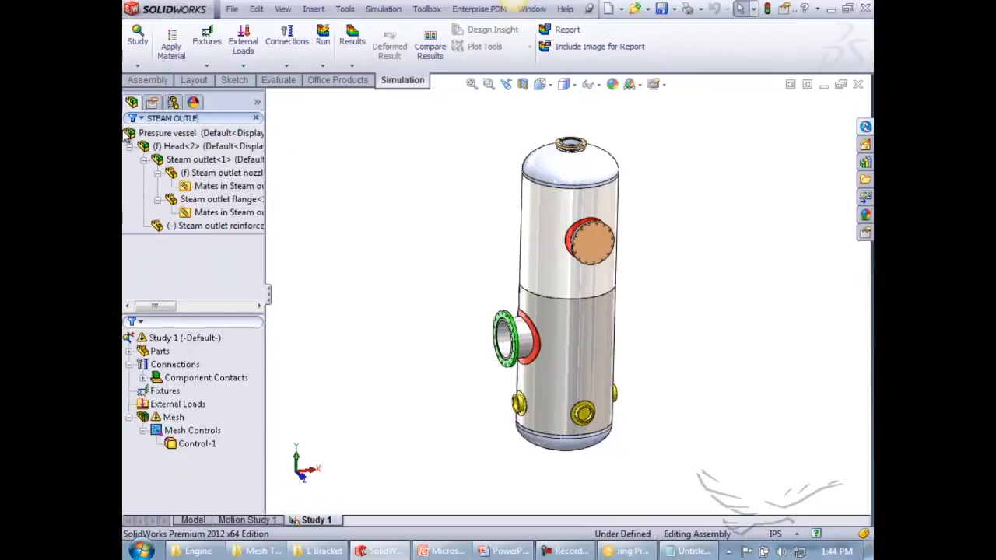
text(T NOZZ)
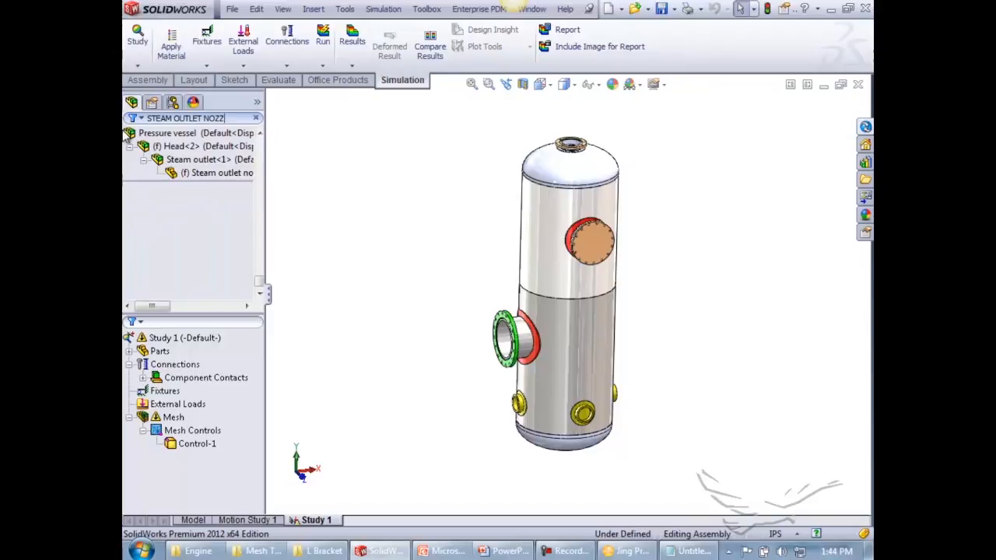
click(189, 172)
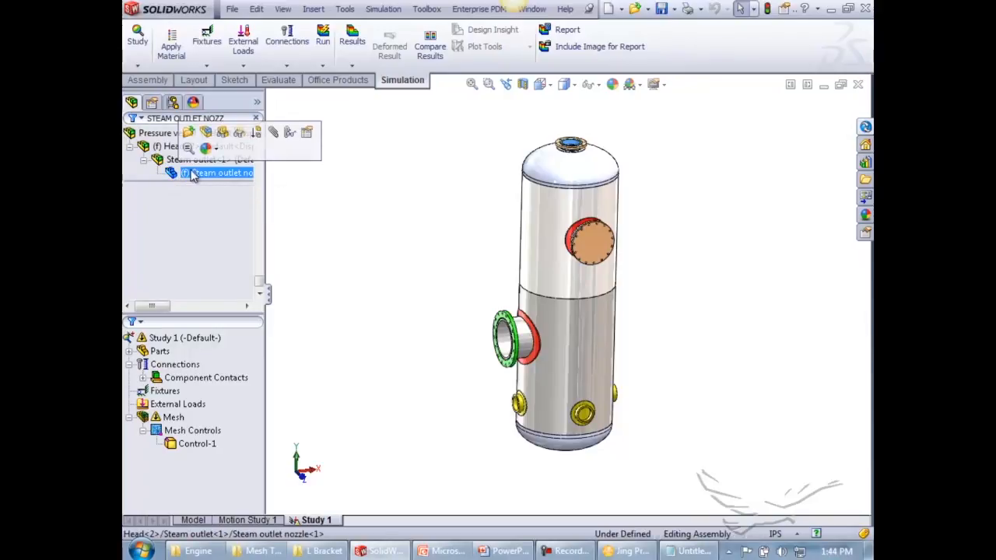
Apply a mesh control to the selected steam outlet nozzle with the recorded element size of 0.487 in
click(384, 10)
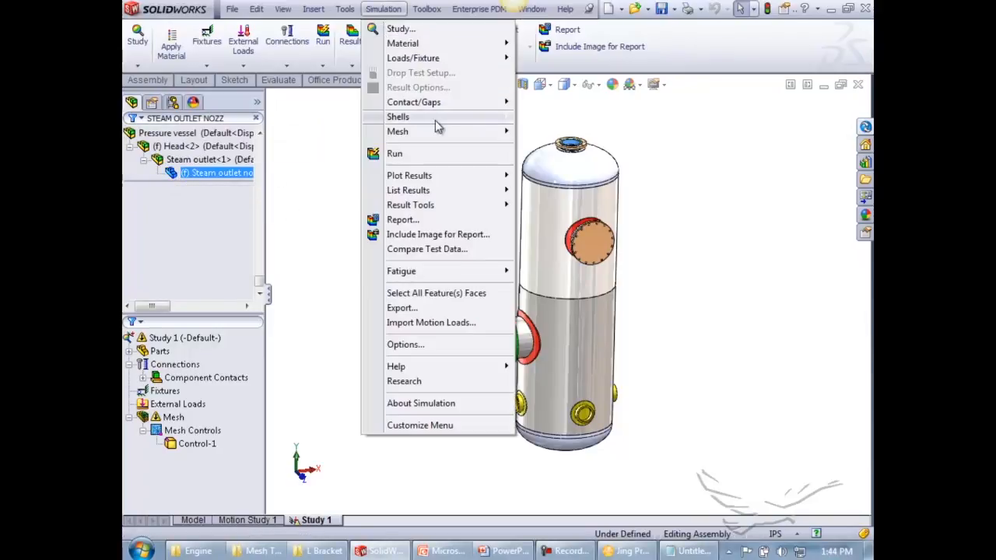
mouse_move(439, 131)
click(524, 134)
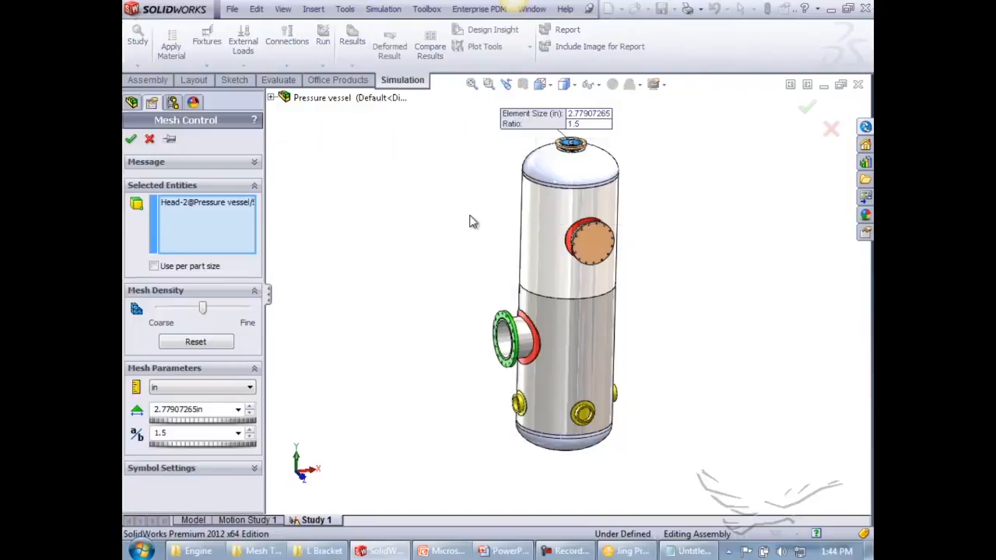
click(693, 550)
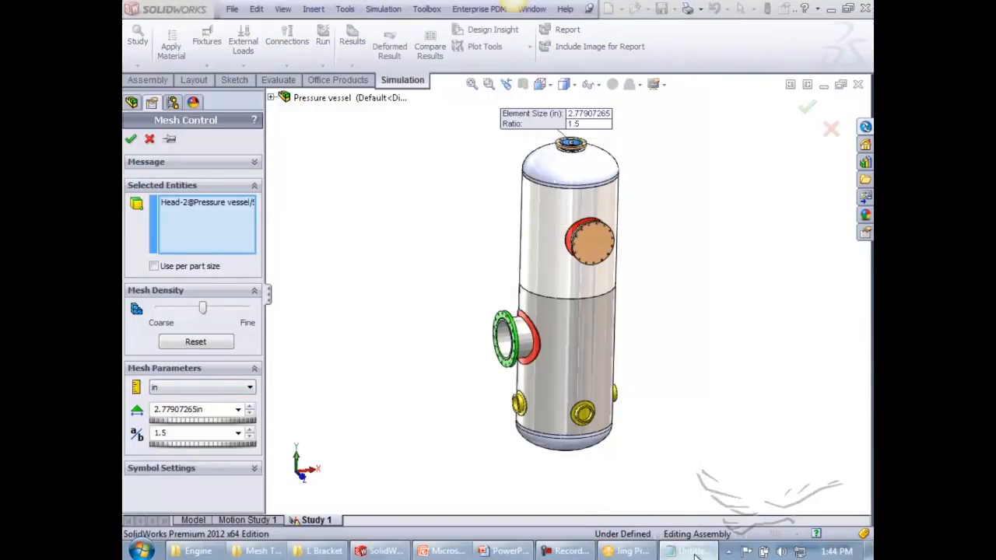
click(692, 551)
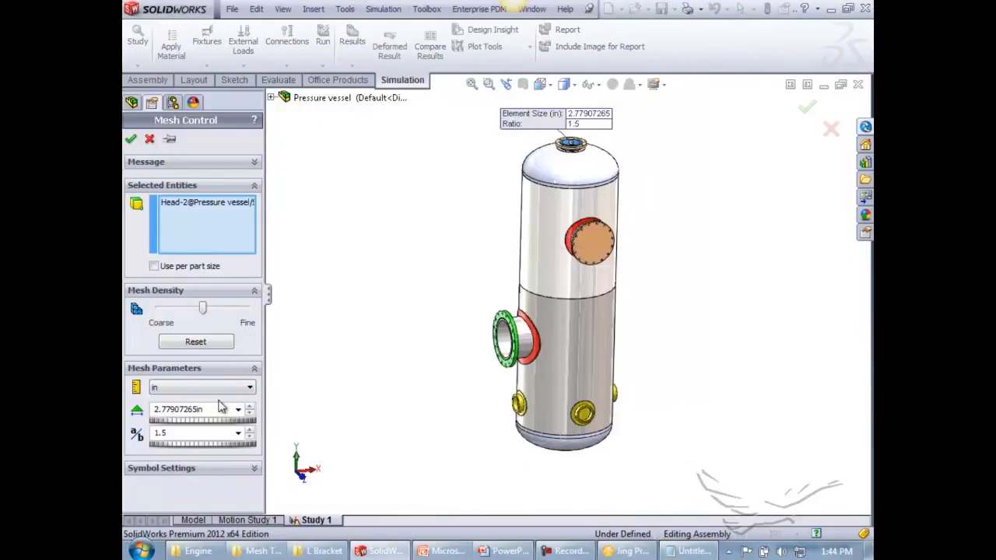
double_click(213, 411)
text(.487)
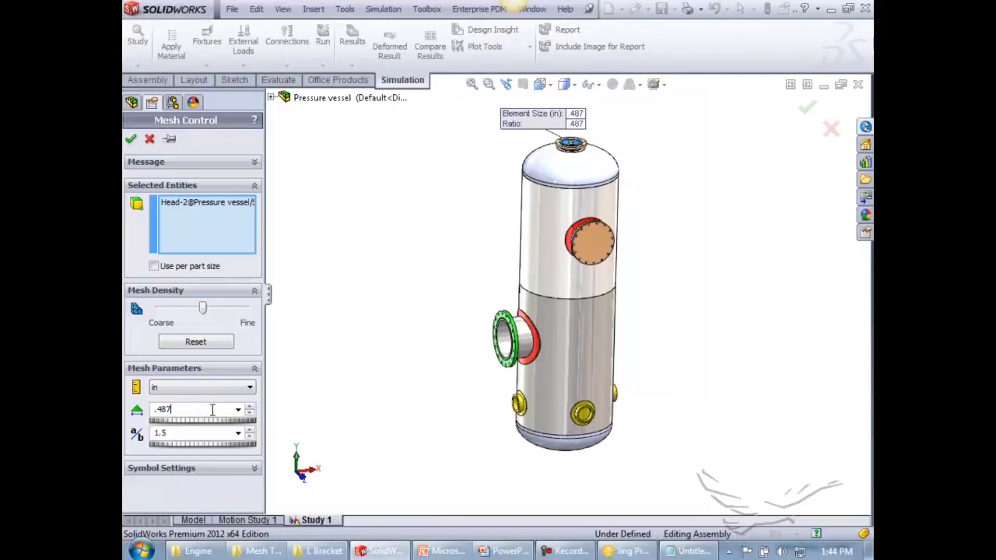
key(Return)
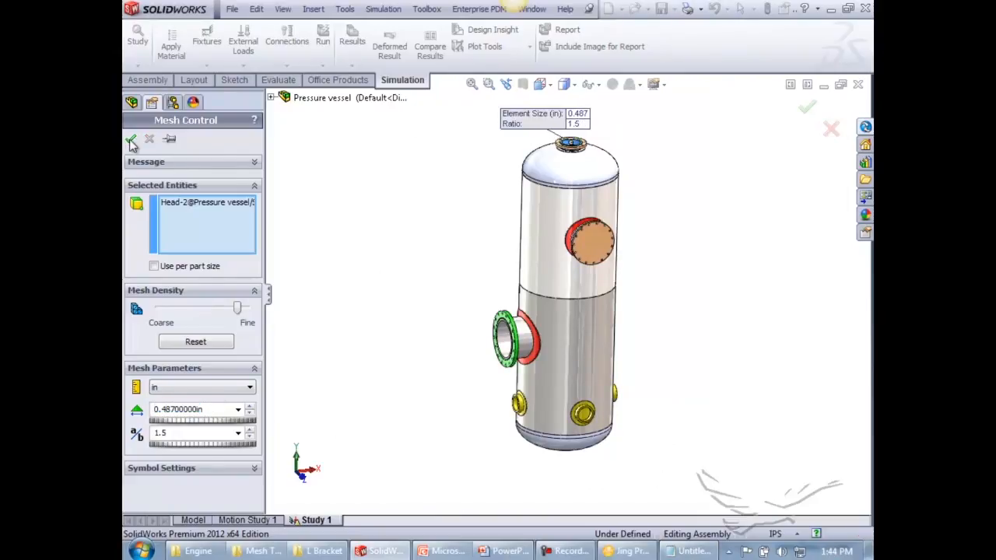
click(131, 138)
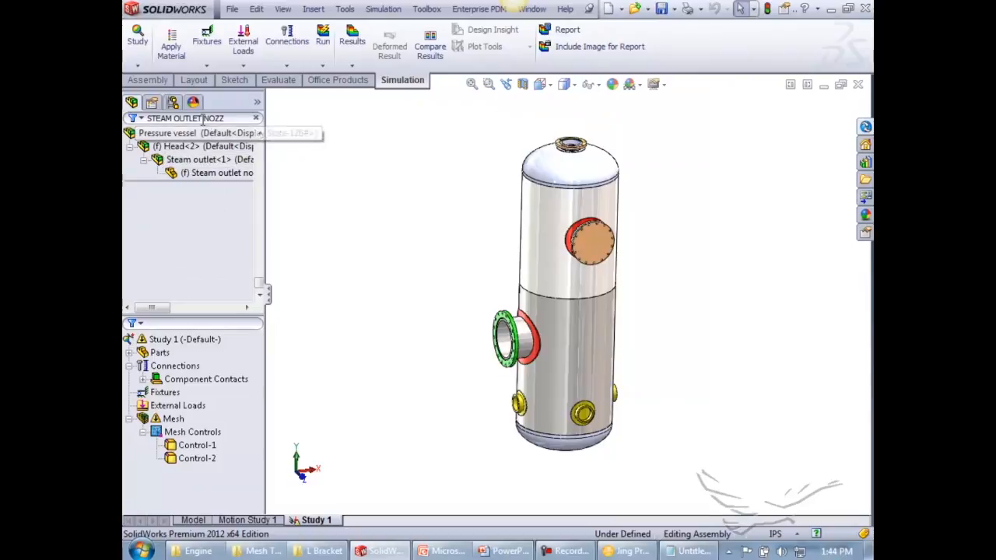
Change the component tree filter to "STEAM INLET NOZZ" and select the steam inlet nozzle part
drag(202, 119, 186, 119)
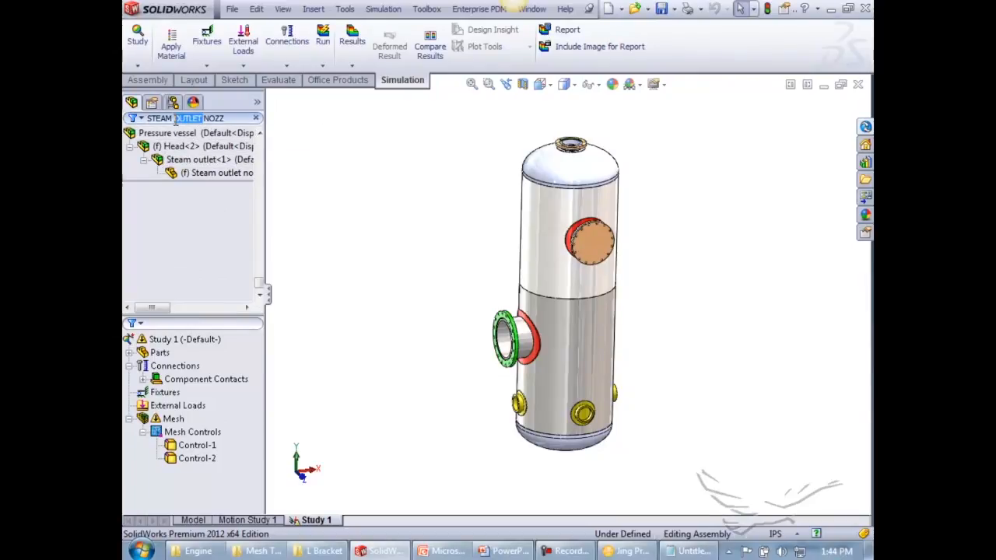
text(INLET)
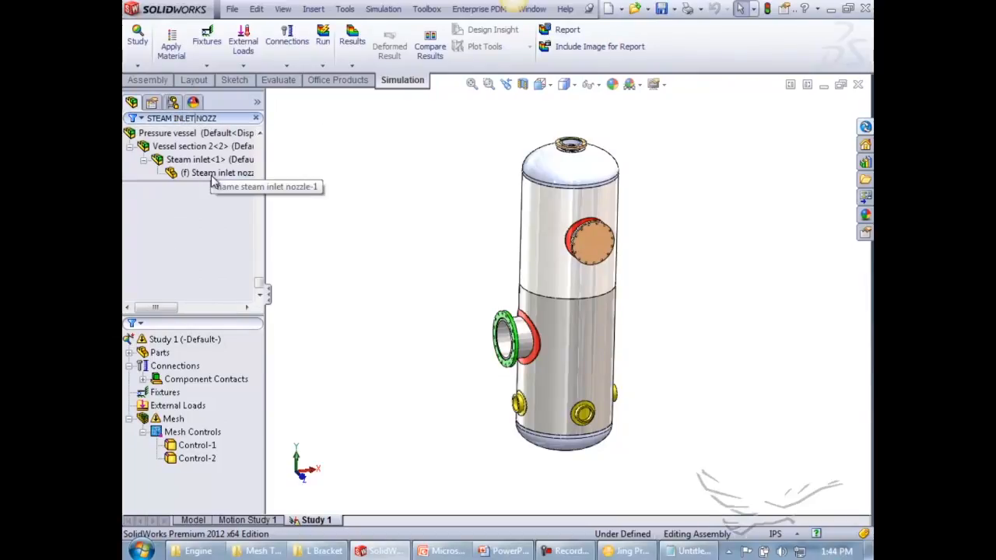
click(212, 174)
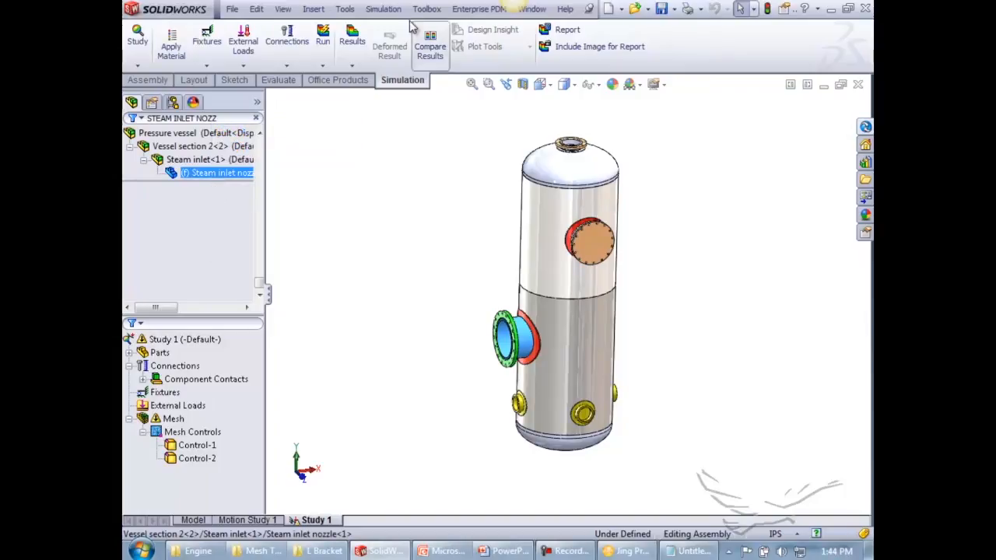
Apply a mesh control to the selected steam inlet nozzle with the recorded element size of 0.979 in
click(382, 8)
mouse_move(447, 132)
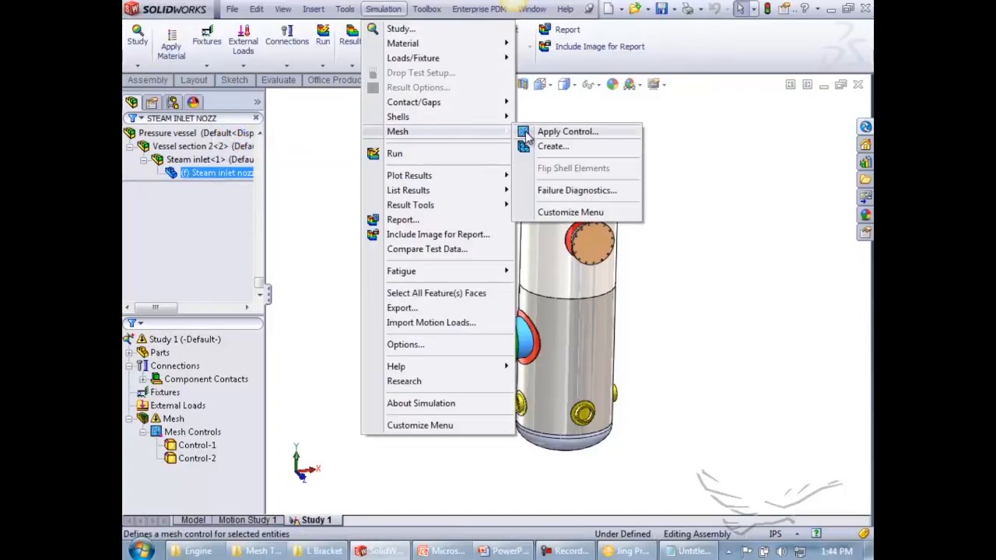
click(526, 135)
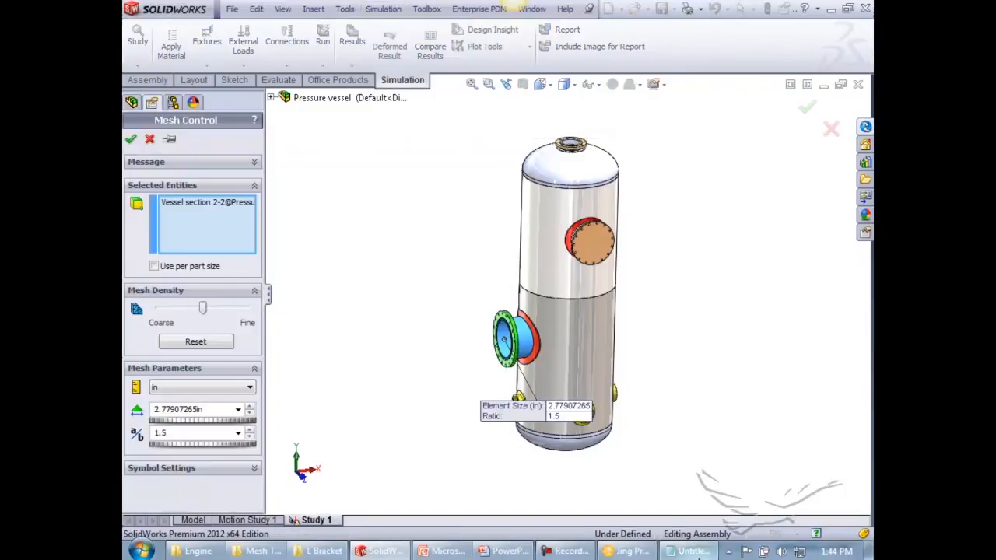
click(693, 551)
click(577, 141)
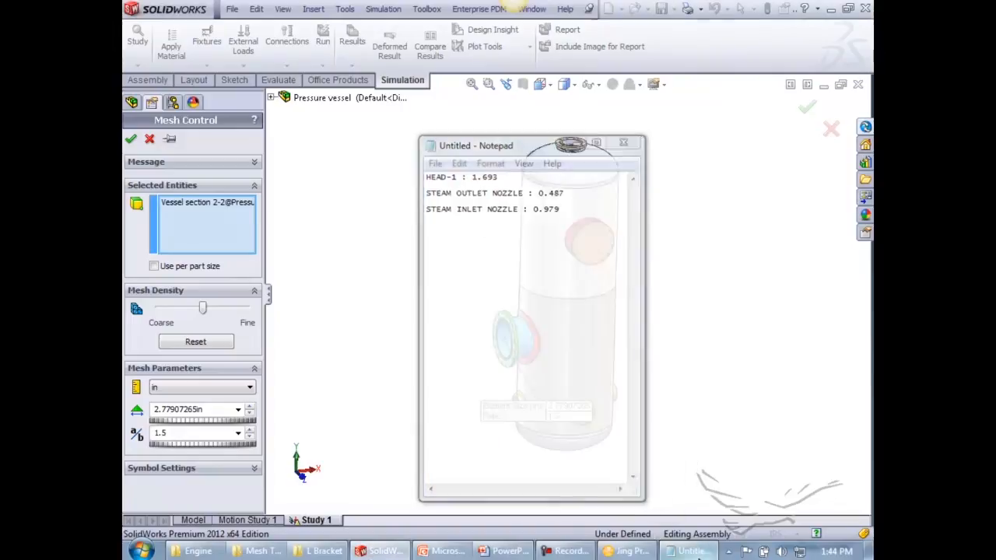
drag(218, 410, 125, 410)
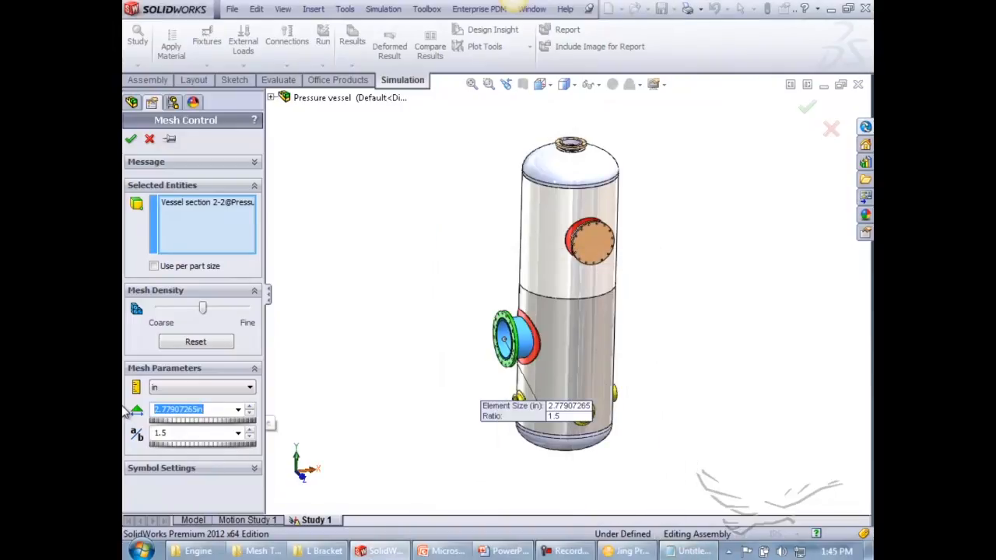
text(.979)
key(Return)
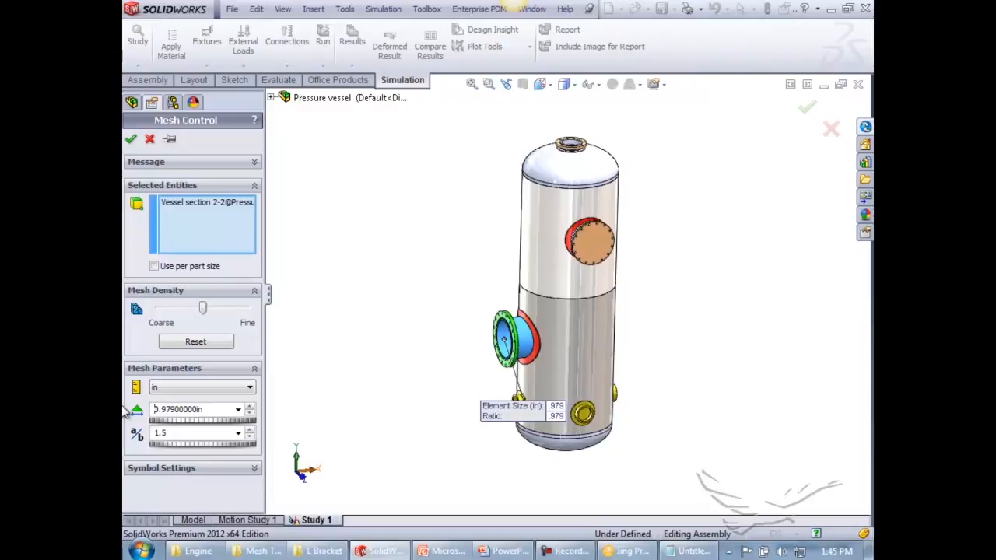
click(132, 139)
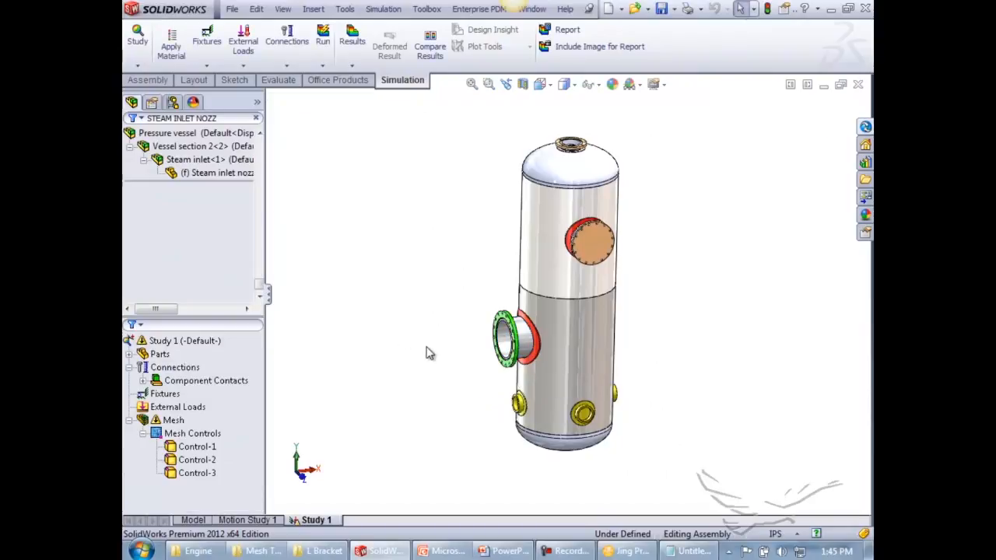
Clear the component tree filter and remesh Study 1 with the default mesh density, dismissing the messages
click(256, 119)
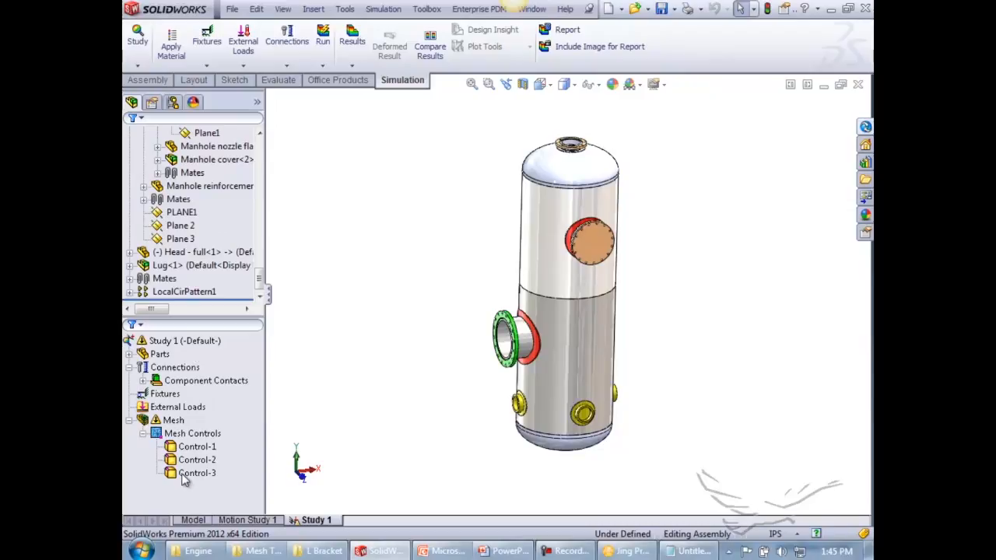
right_click(166, 424)
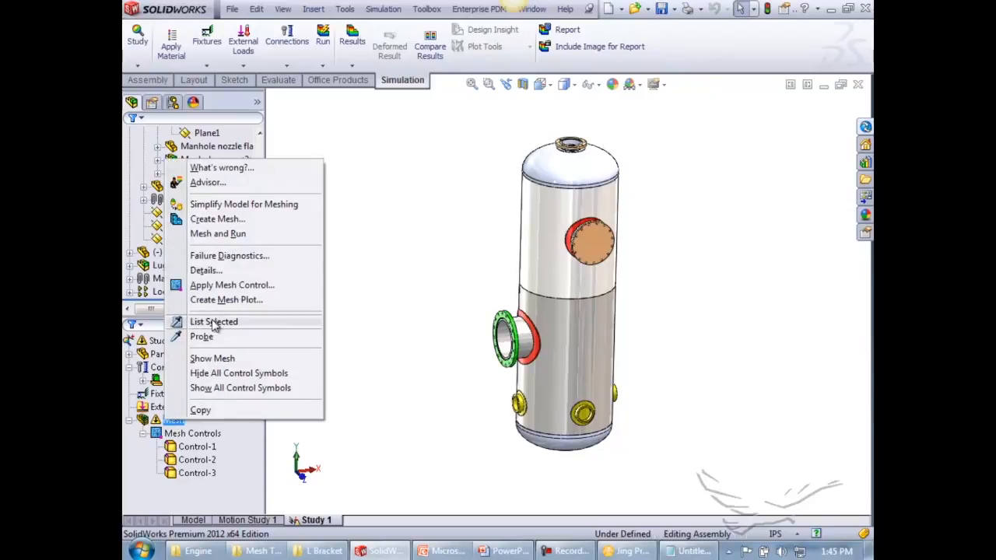
click(209, 217)
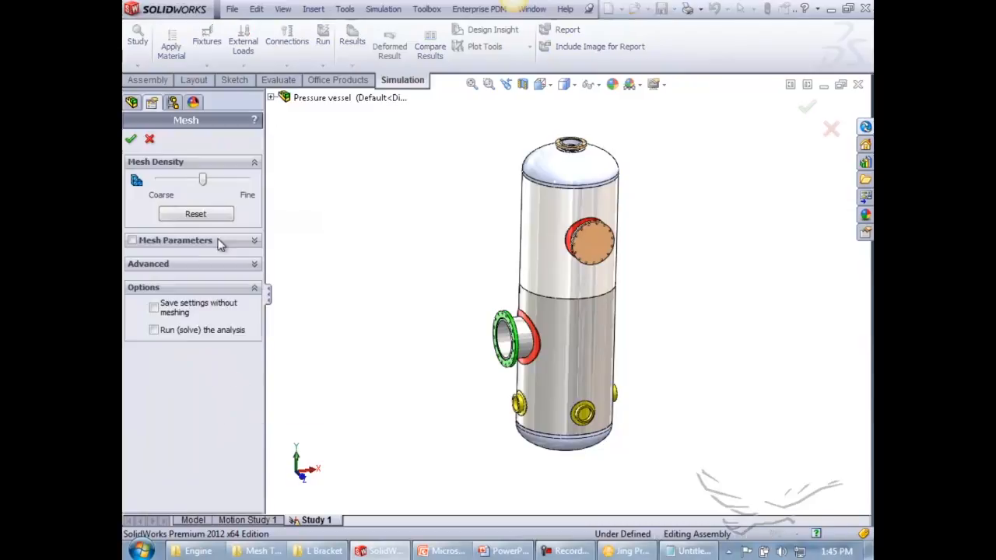
click(131, 139)
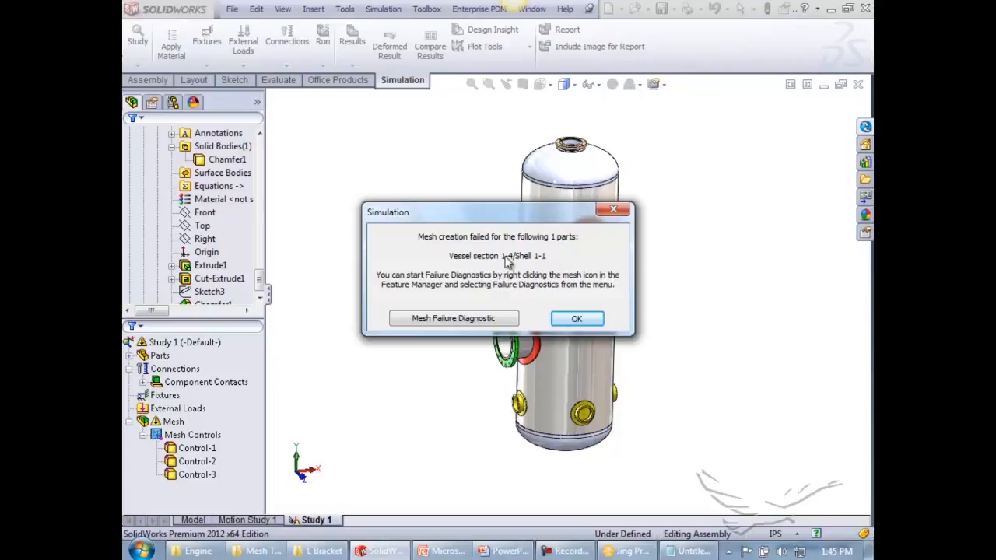
click(574, 319)
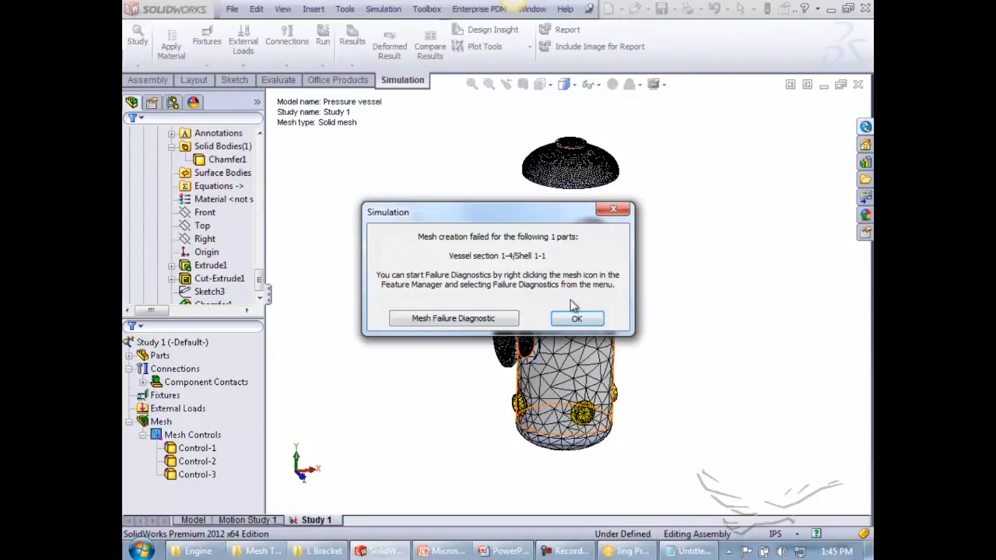
click(576, 319)
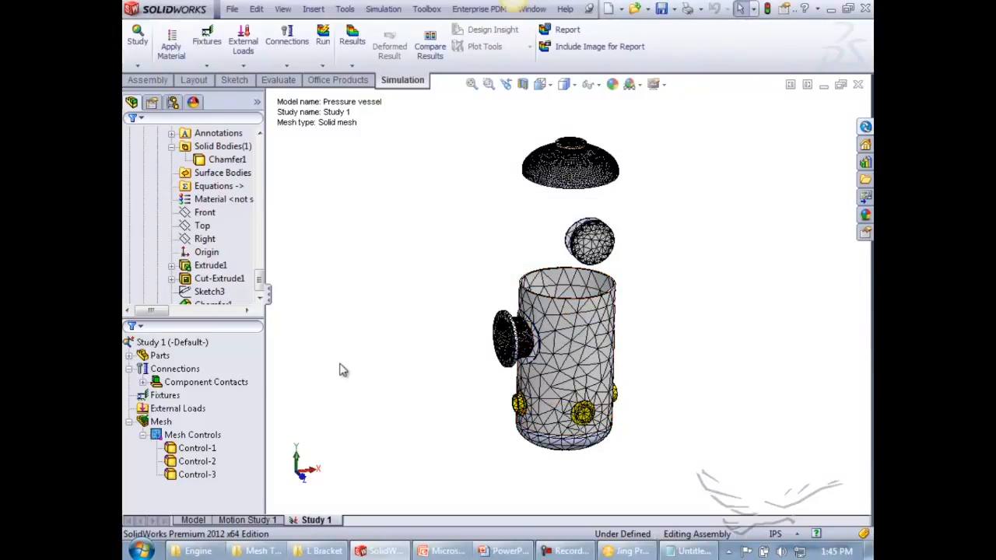
Run the mesh failure diagnostics and check which body failed to mesh
right_click(161, 422)
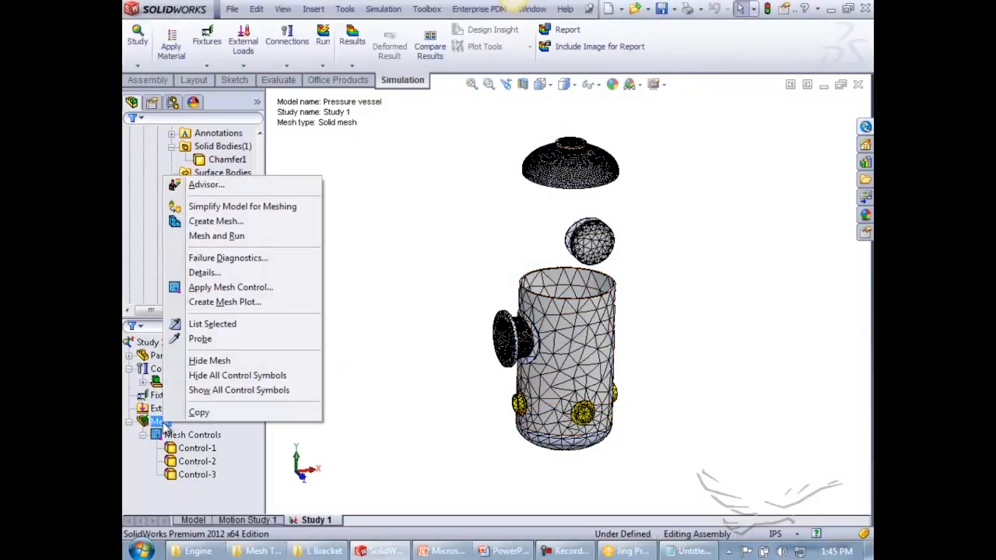
click(242, 262)
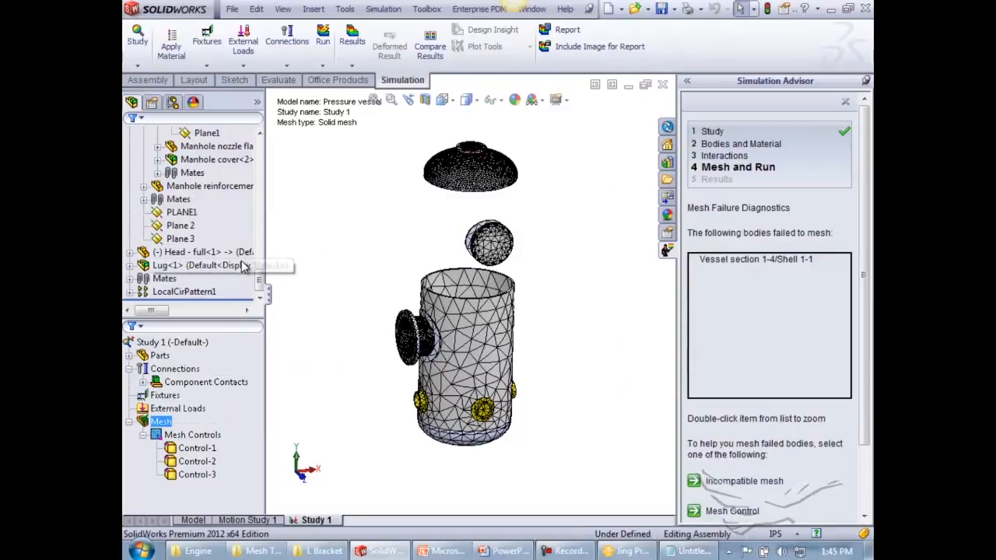
click(784, 263)
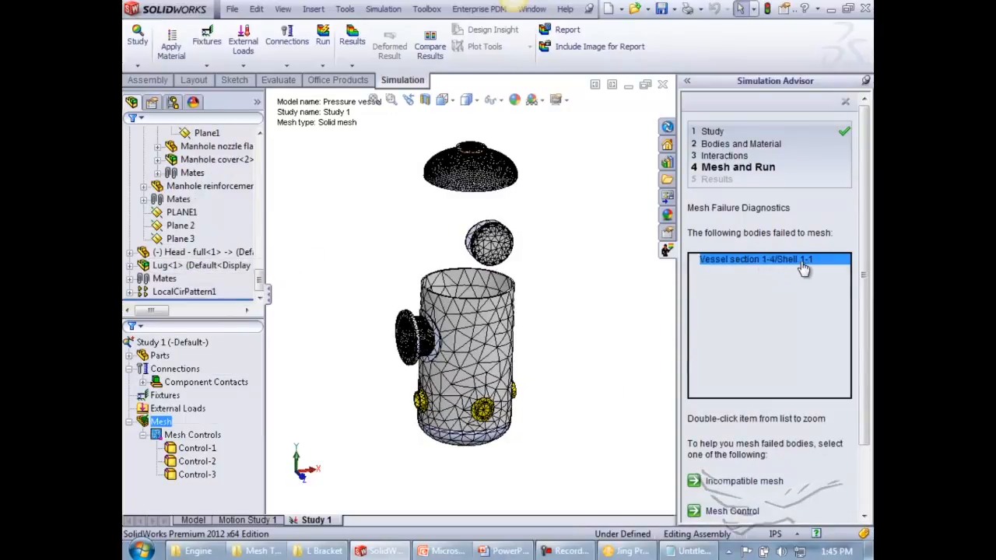
click(865, 82)
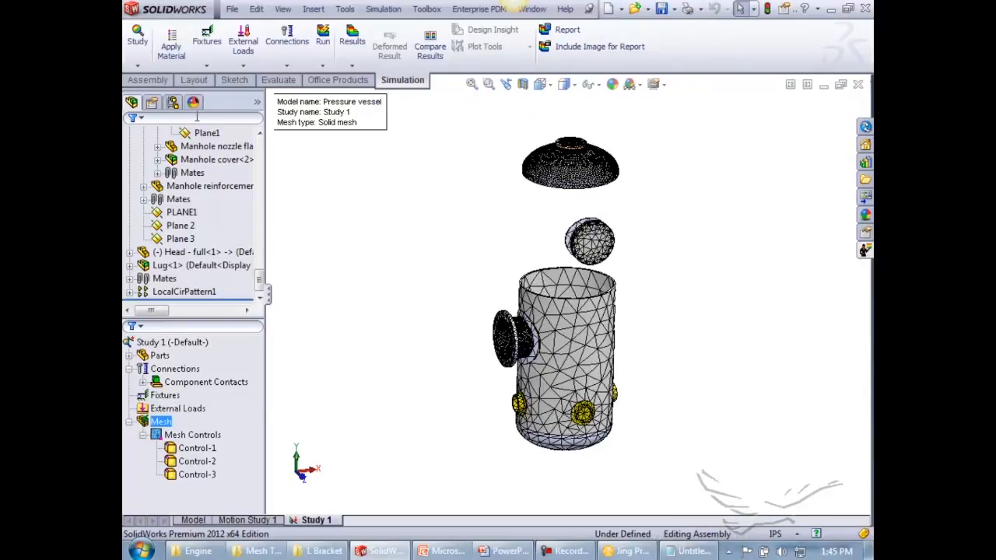
Filter the component tree for "SHELL 1" and open the Shell 1 part in its own window
text(SHELL 1)
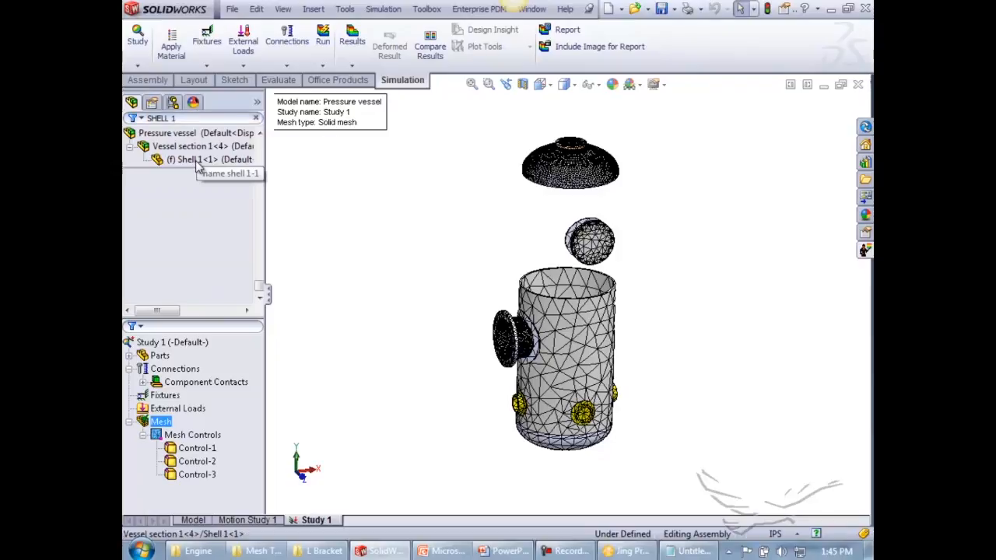
right_click(195, 161)
click(210, 124)
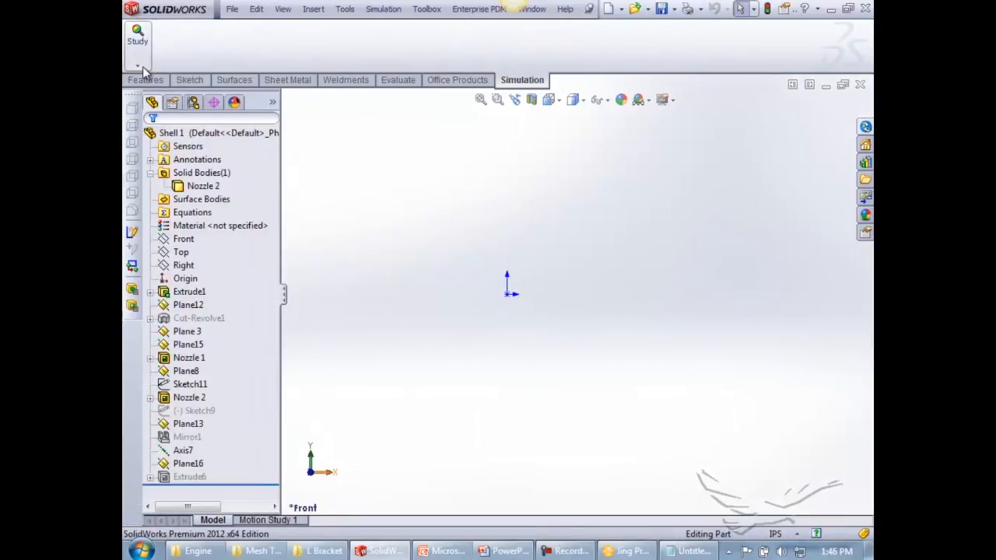
click(140, 68)
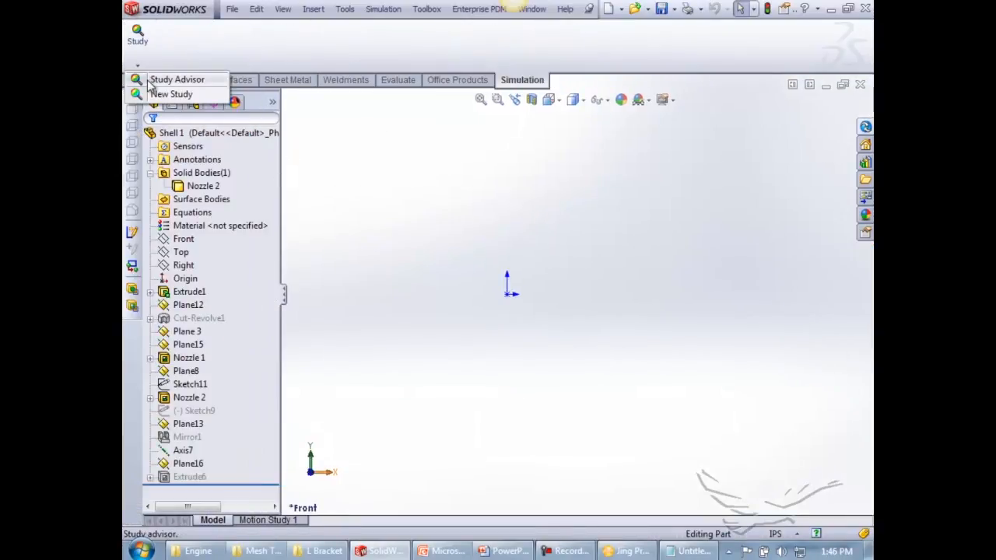
click(160, 80)
click(866, 81)
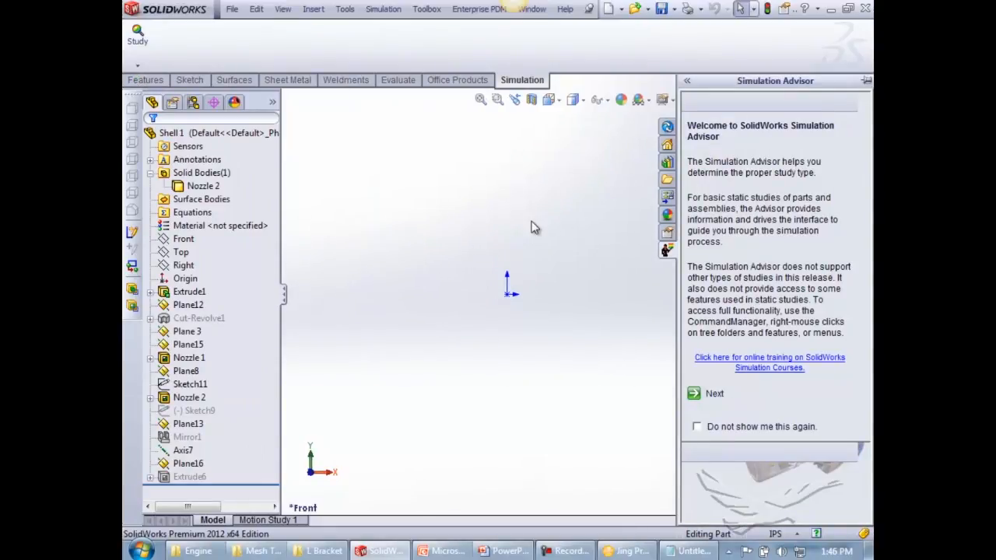
Create a new static study in the Shell 1 part with the name Study 1
click(137, 66)
click(170, 94)
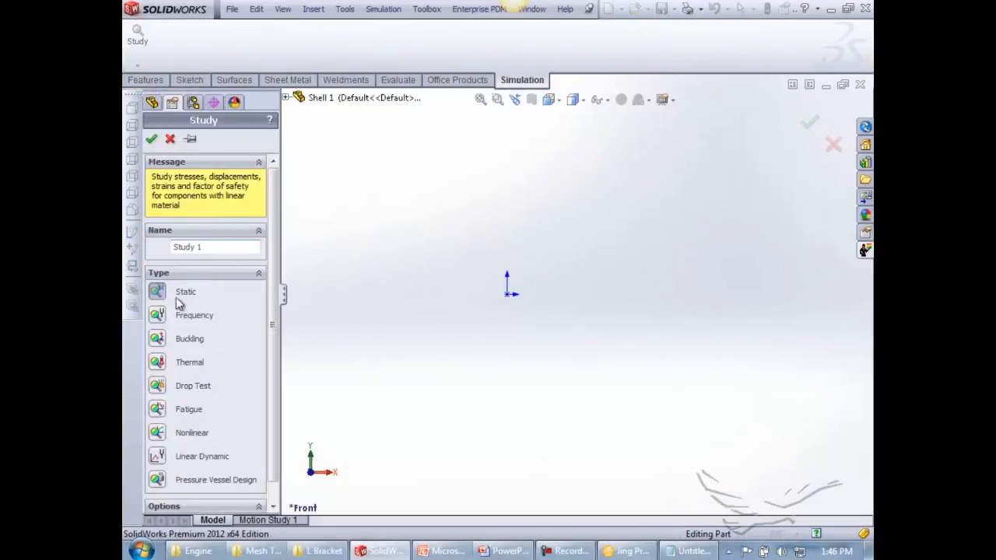
click(151, 138)
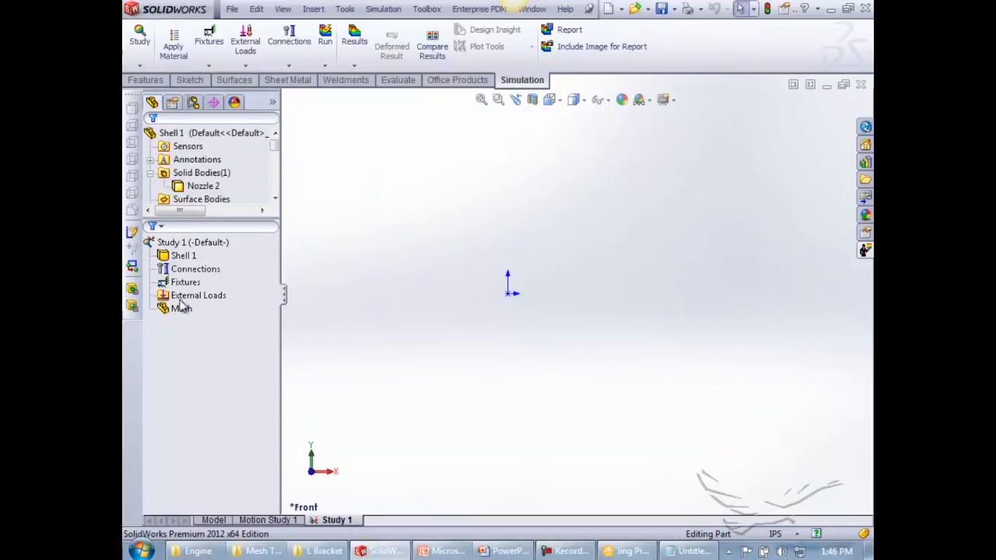
Show the mesh parameters for the Shell 1 study and record "SHELL 1 : 6.099" in the Notepad list
right_click(181, 310)
click(226, 107)
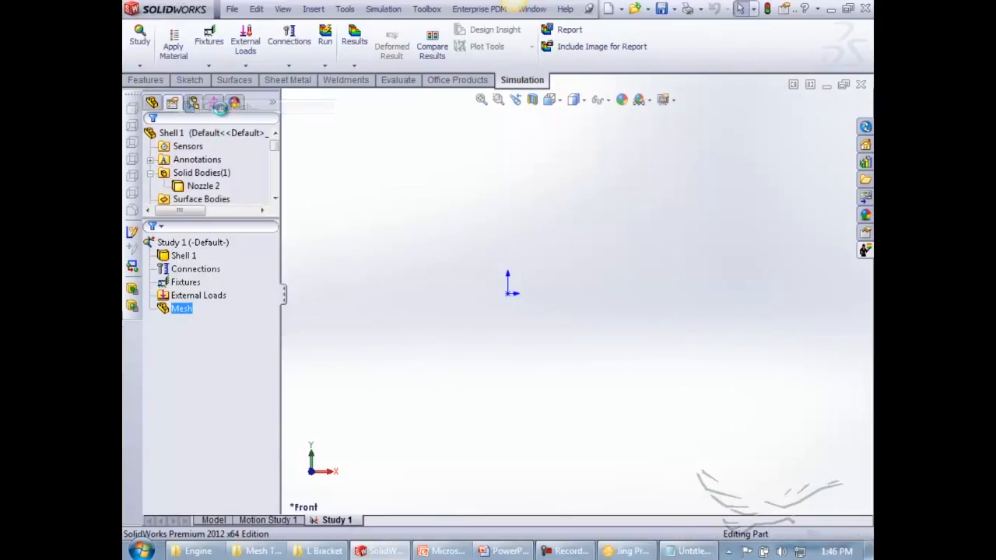
click(152, 240)
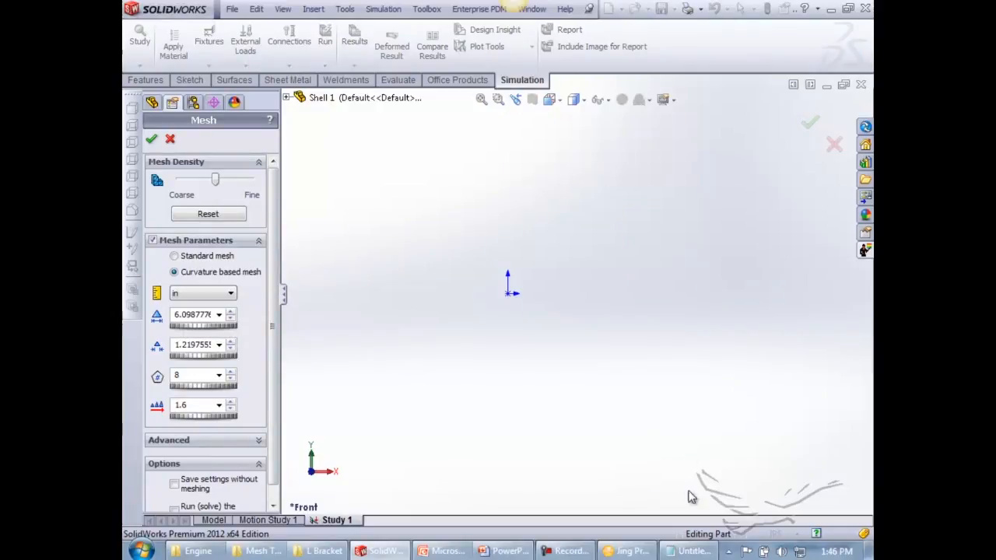
click(688, 550)
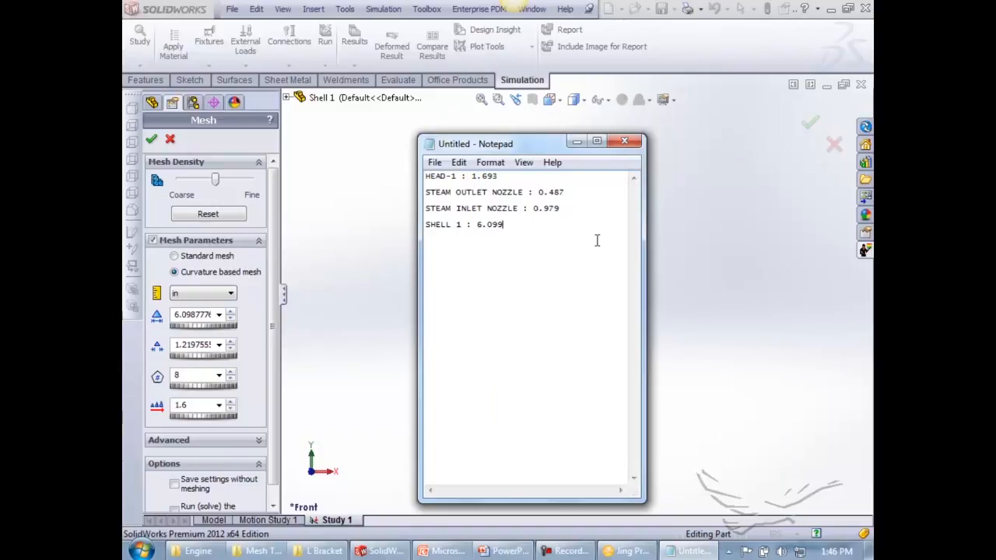
Cancel the mesh setup and close the Shell 1 part without saving, returning to the pressure vessel assembly
click(171, 140)
click(861, 83)
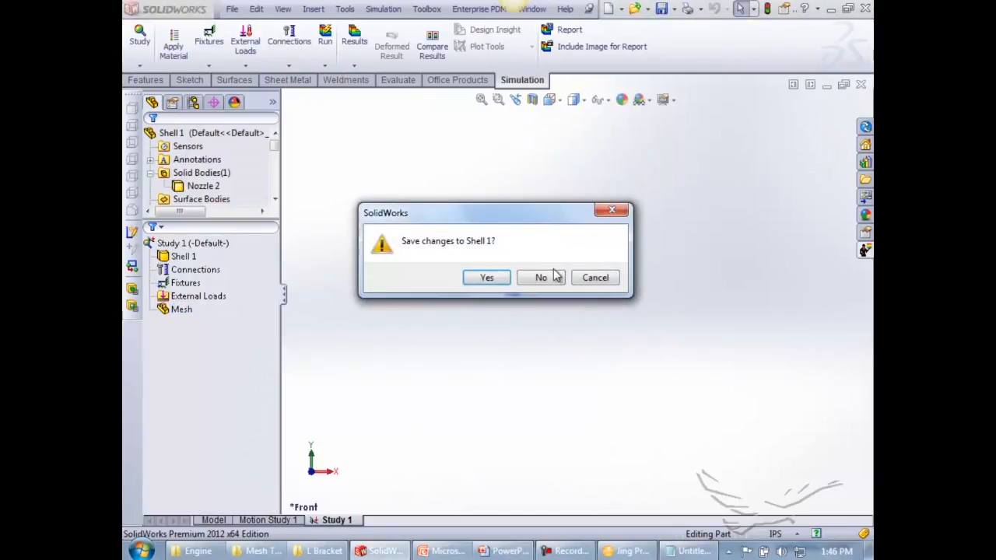
click(553, 276)
click(494, 309)
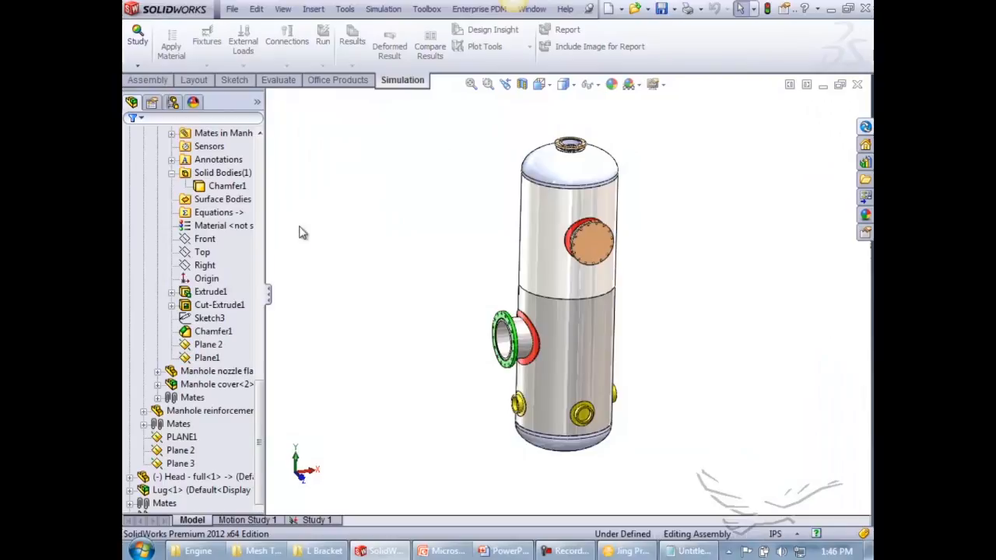
Return to Study 1 of the assembly, filter the component tree for "SHELL 1" and select the Shell 1 part
click(317, 520)
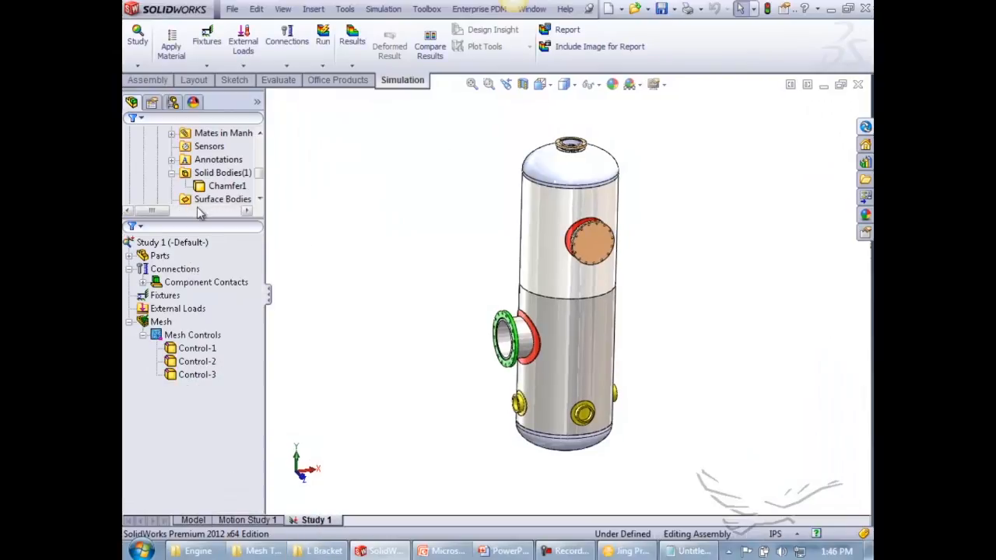
click(193, 116)
text(SHELL 1)
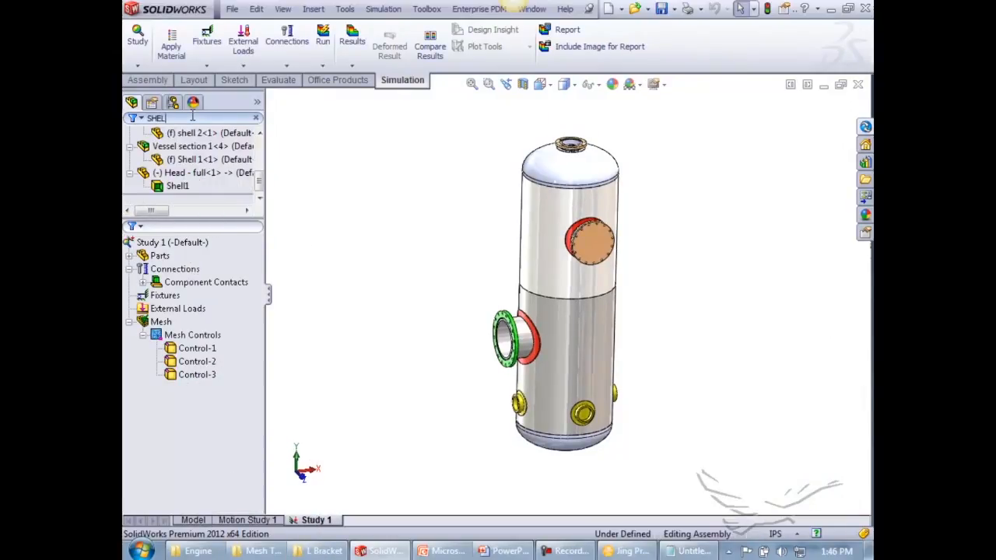
click(207, 159)
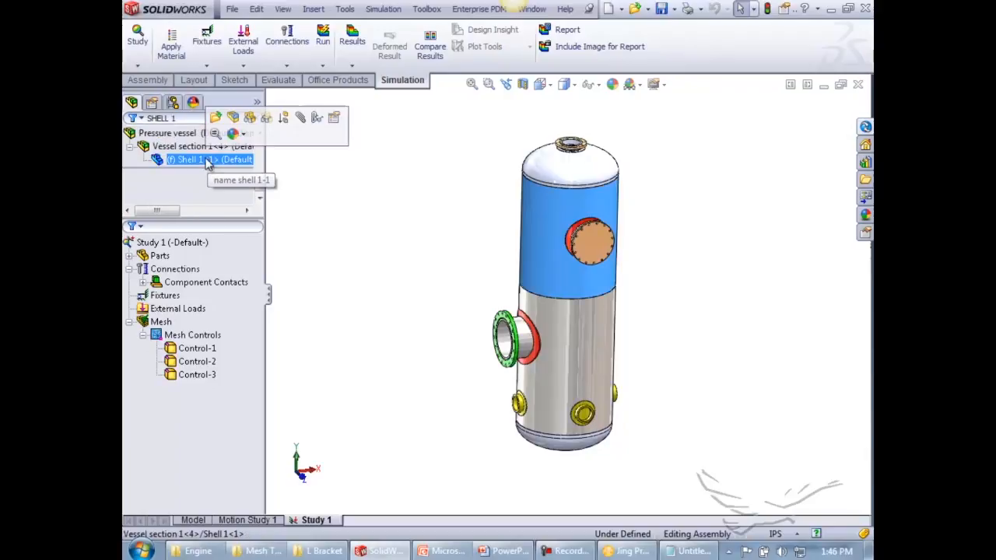
Apply a mesh control to the selected Shell 1 part with an element size of 6.099 in
click(382, 8)
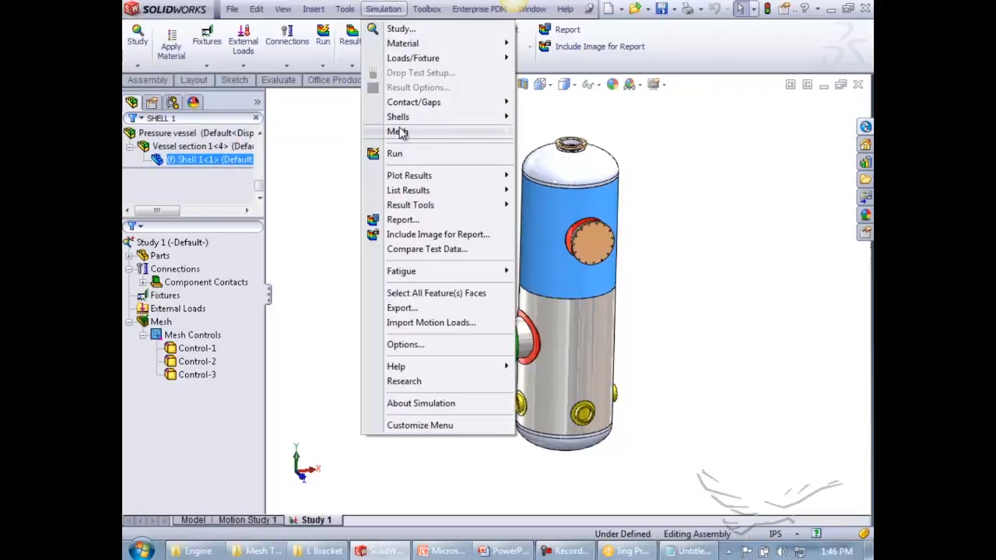
mouse_move(398, 132)
click(545, 131)
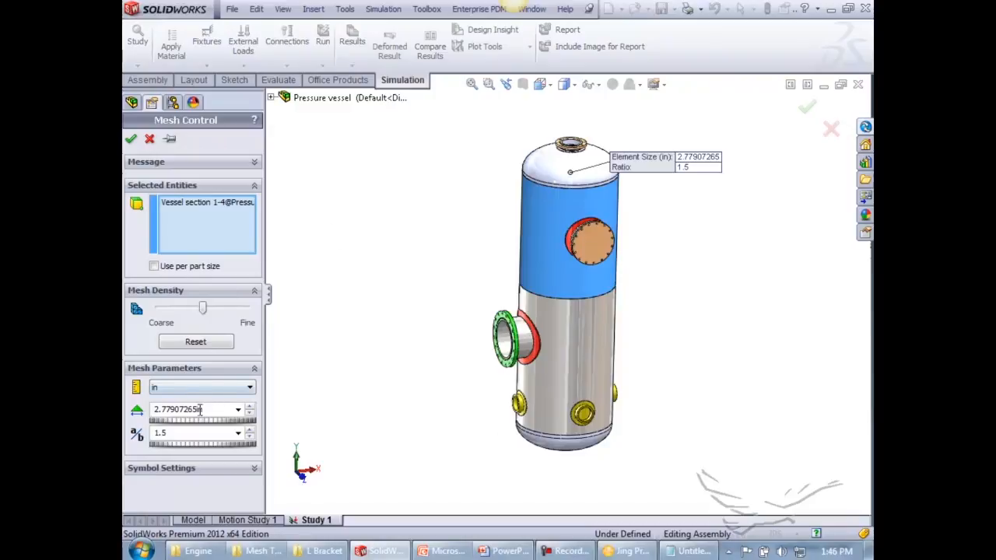
double_click(200, 409)
text(6.09900000in)
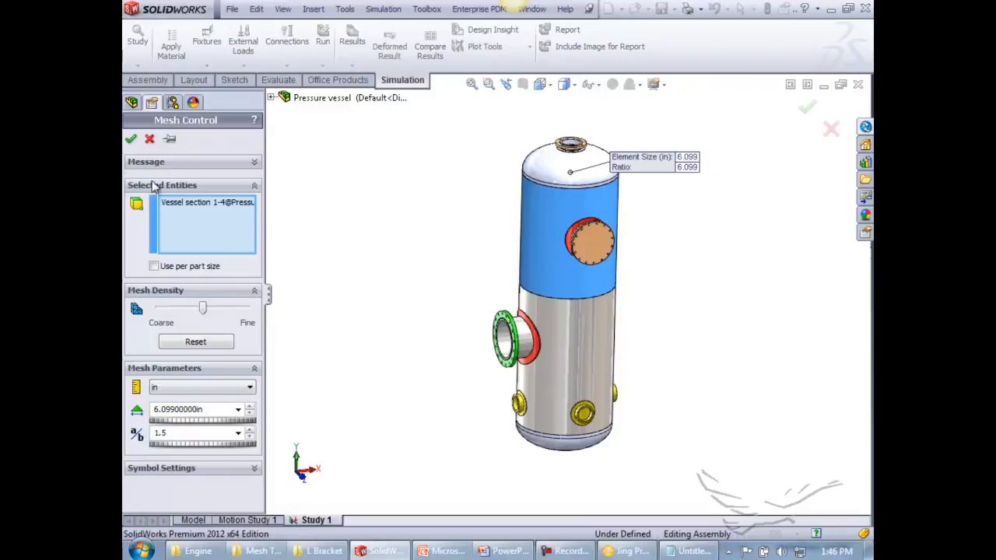
click(131, 139)
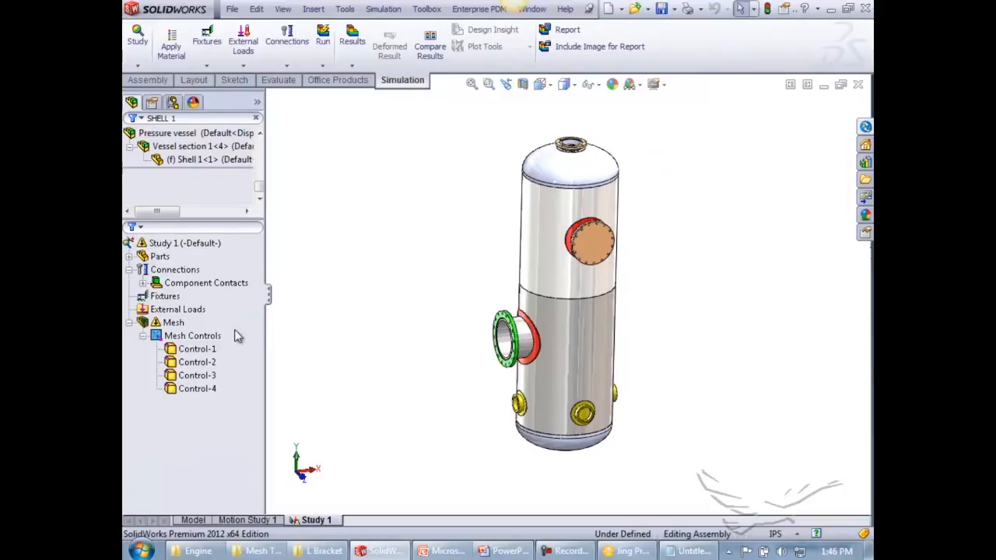
Remesh Study 1 with the Shell 1 mesh control included and dismiss the messages
right_click(173, 323)
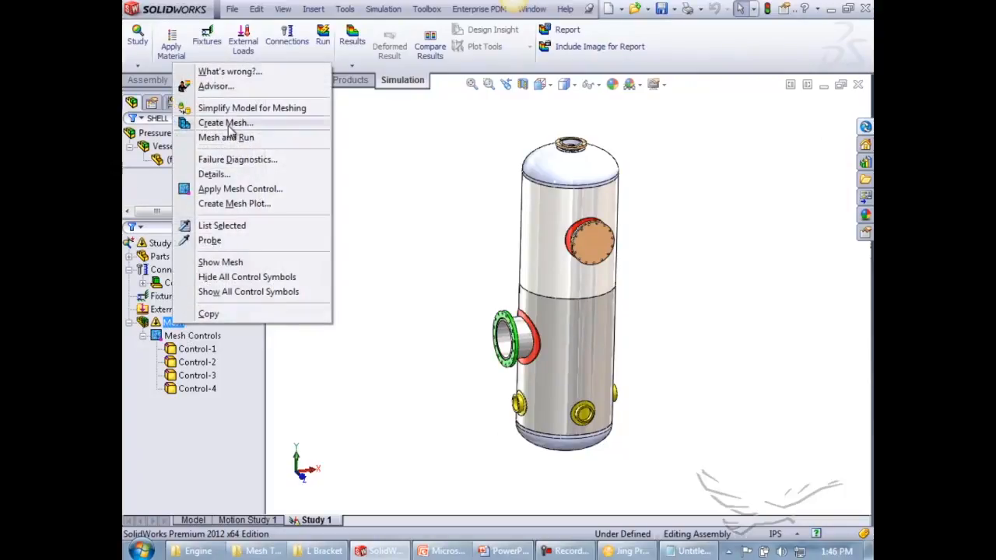
click(224, 122)
click(131, 138)
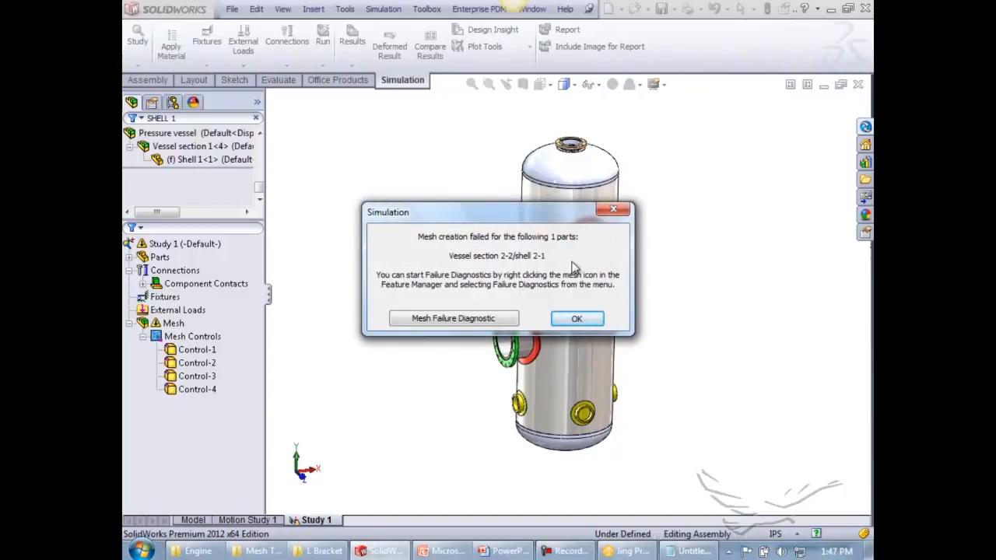
click(575, 318)
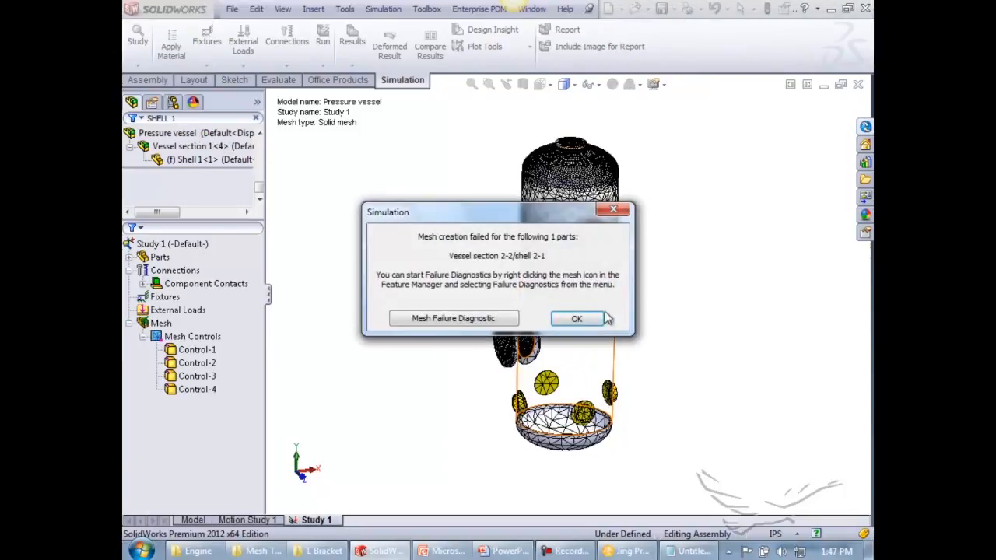
click(580, 318)
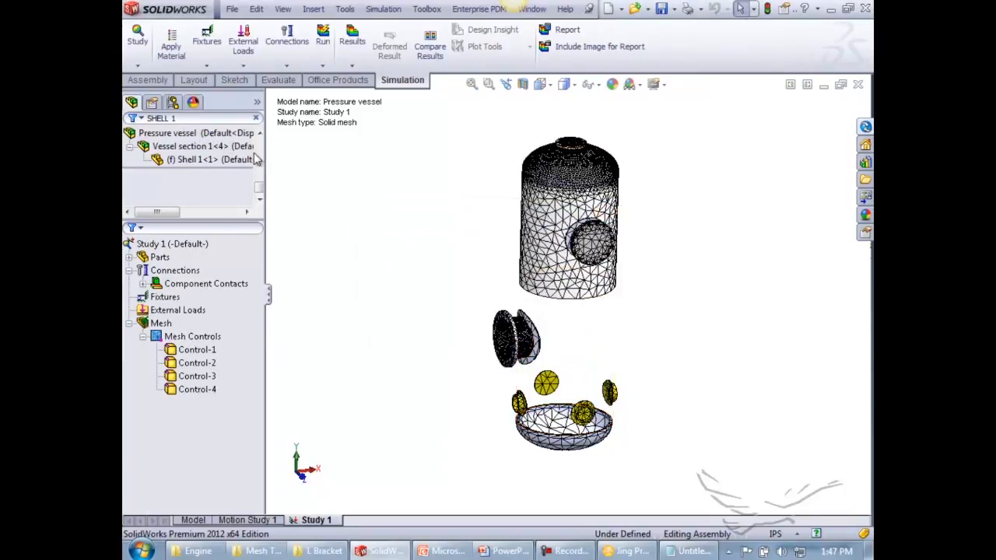
Change the component tree filter to "SHELL 2" and open the shell 2 part in its own window
click(210, 118)
key(BackSpace)
text(2)
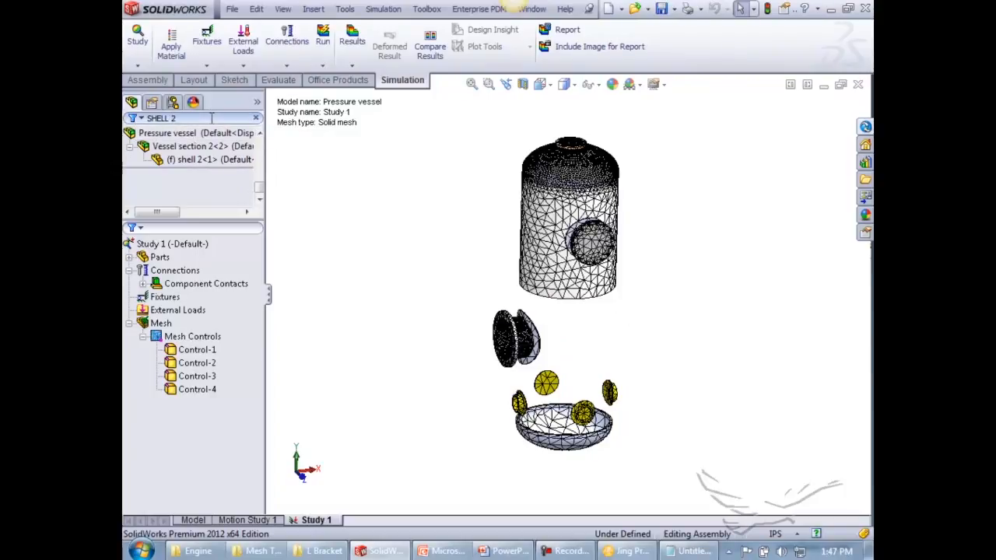
click(199, 160)
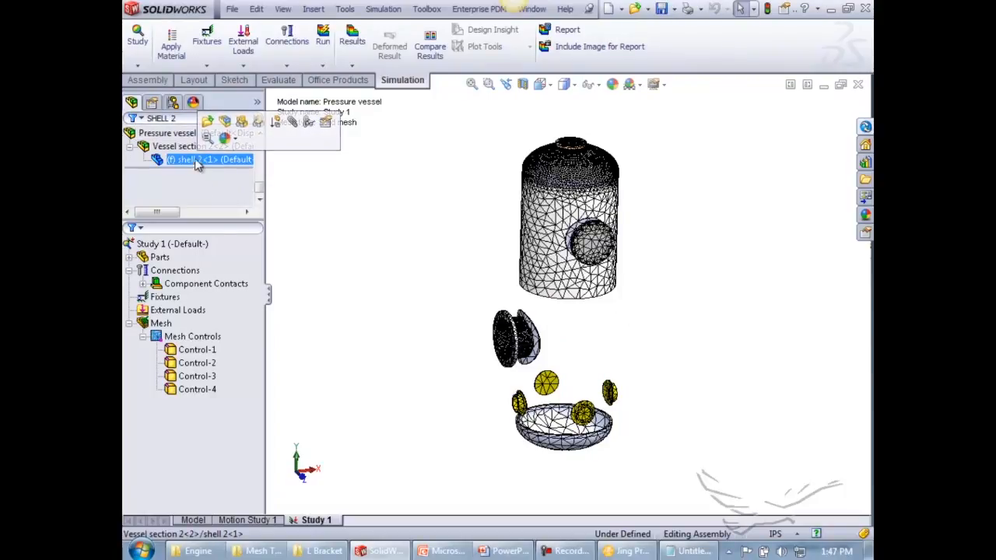
click(208, 123)
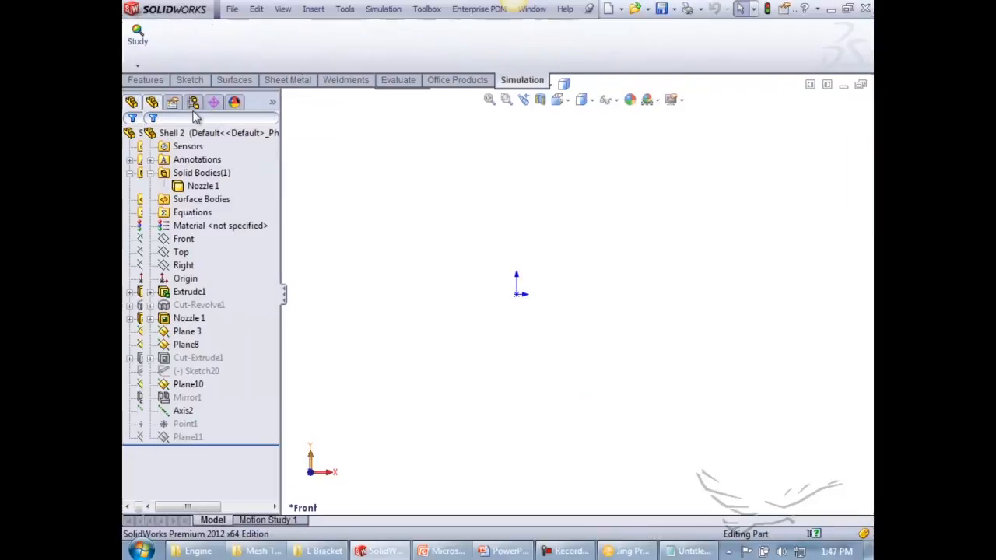
Create a static study for the Shell 2 part and show its mesh parameters to read the suggested element size
click(137, 64)
click(159, 93)
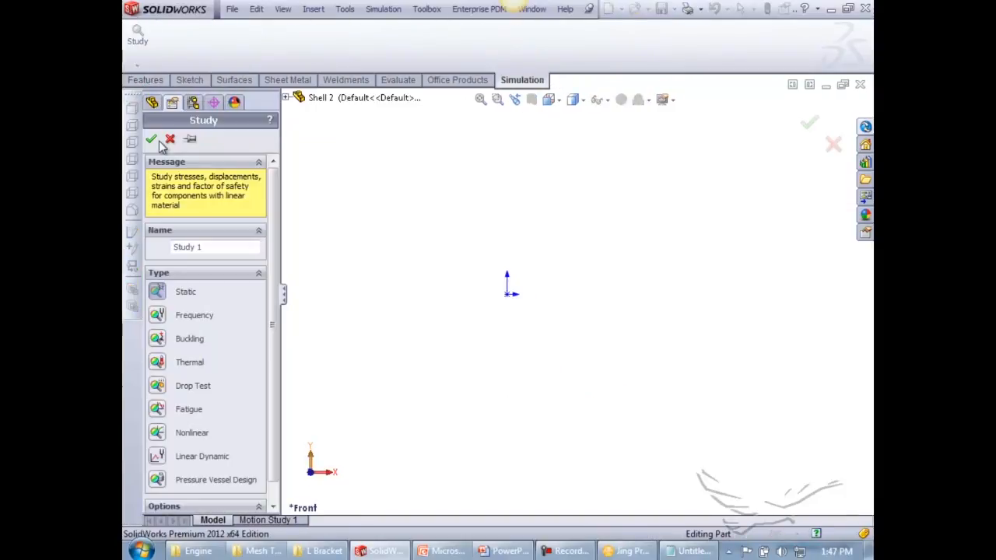
click(154, 138)
right_click(185, 309)
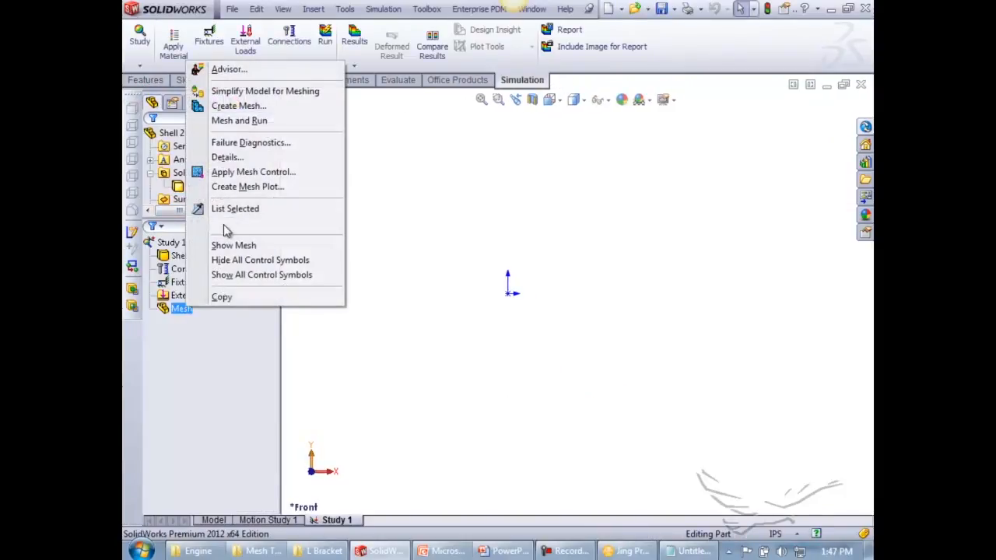
click(222, 104)
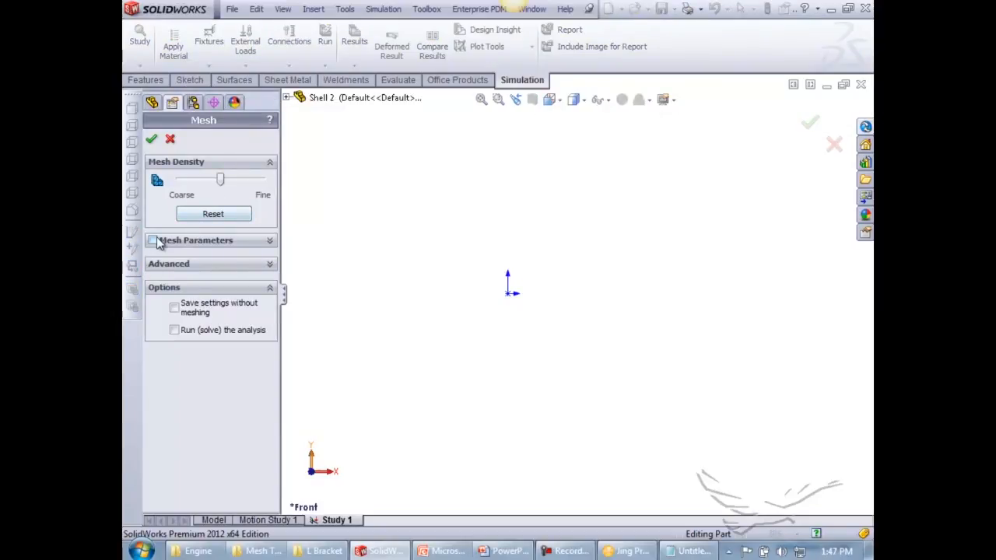
click(153, 240)
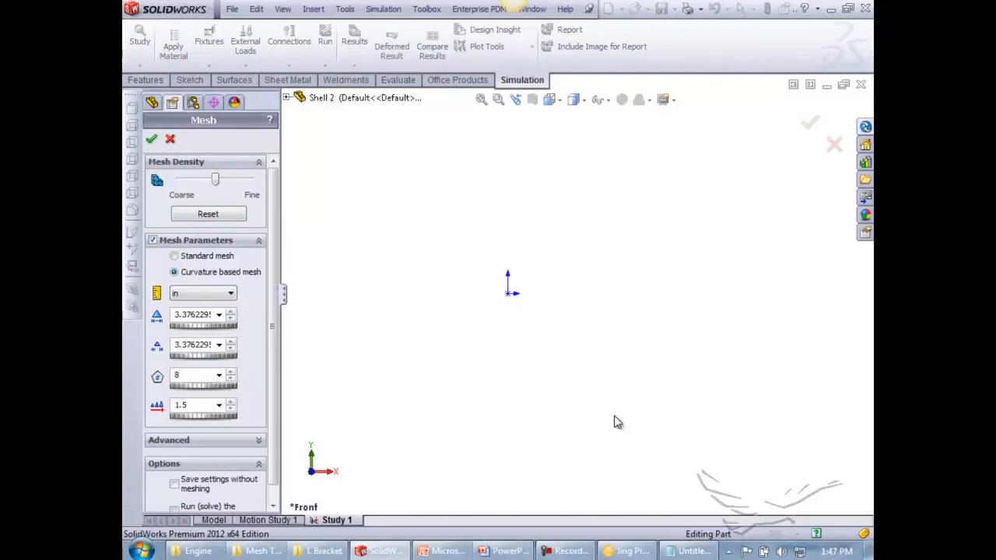
Record 3.376 as the SHELL 2 element size in the Notepad list and close the Shell 2 part without saving
click(689, 551)
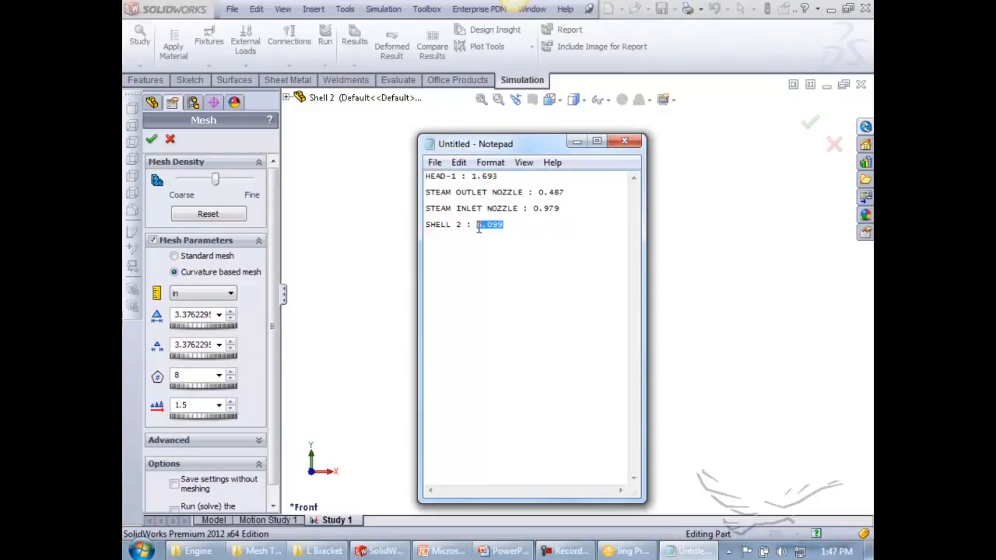
text(3)
click(171, 139)
click(860, 84)
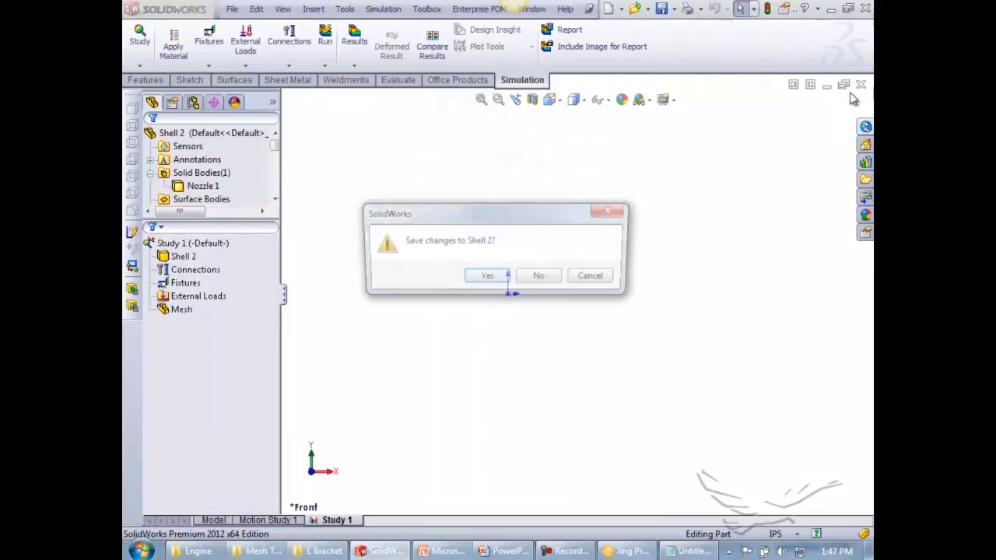
click(540, 278)
click(547, 307)
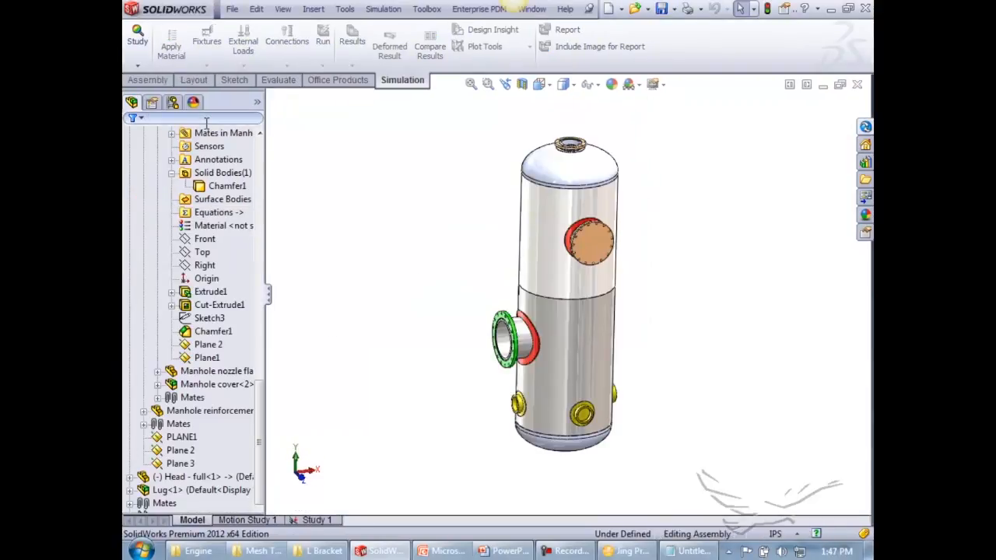
Filter the assembly's component tree for "SHELL 2", identify the shell 2 part and return to Study 1
text(SHELL 2)
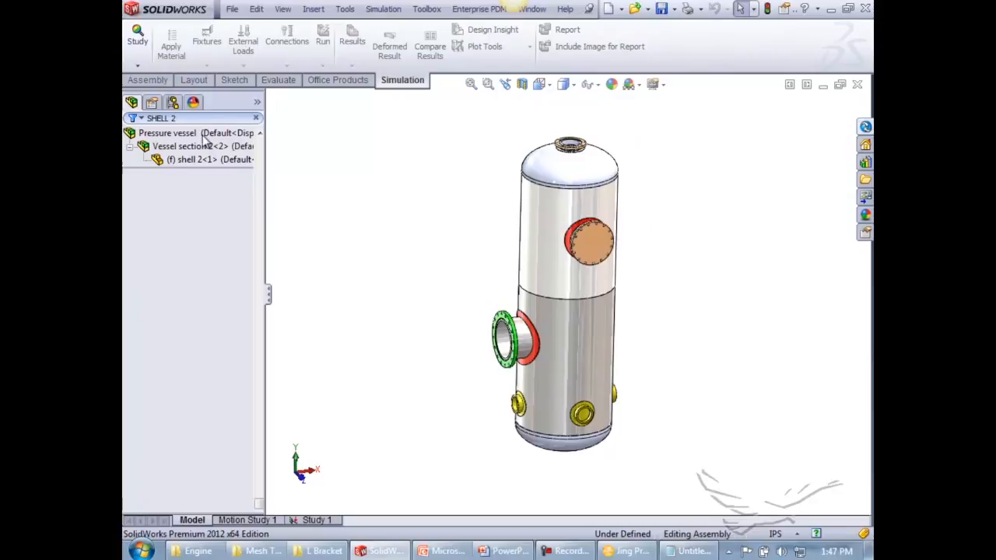
click(206, 160)
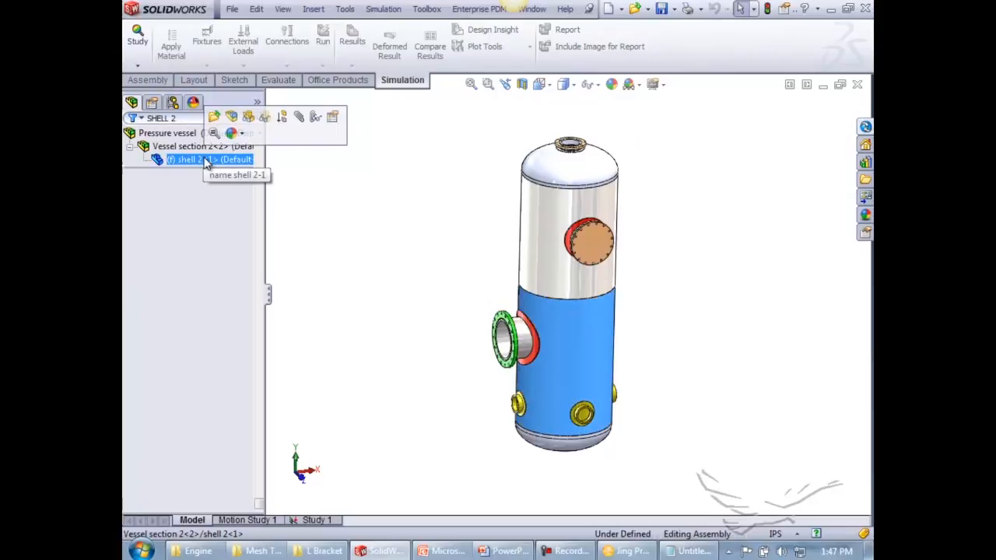
click(340, 178)
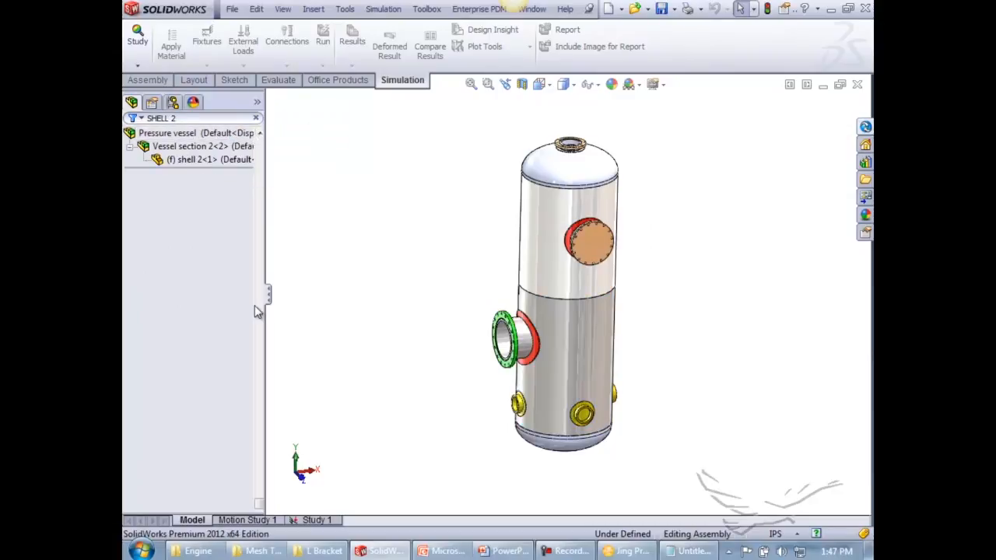
click(314, 520)
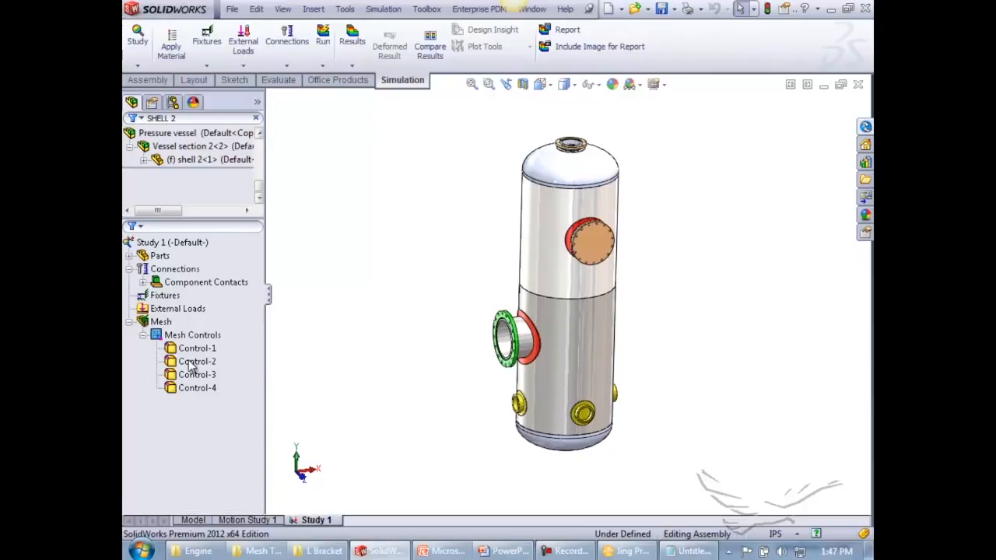
Edit mesh control Control-4, clear its selected entities and assign it to the shell 2 part, filtering the component tree for "SHELL 2"
right_click(189, 390)
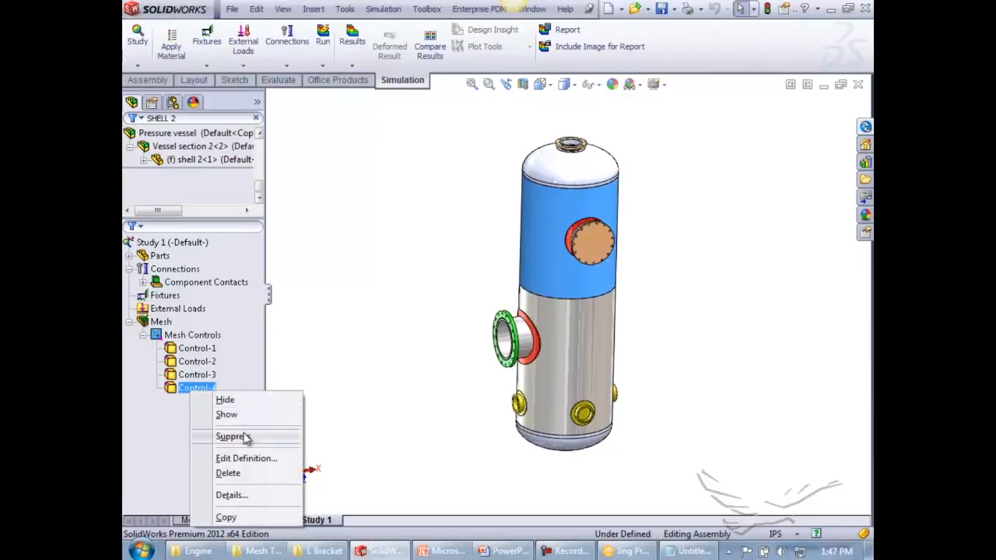
click(248, 459)
right_click(226, 225)
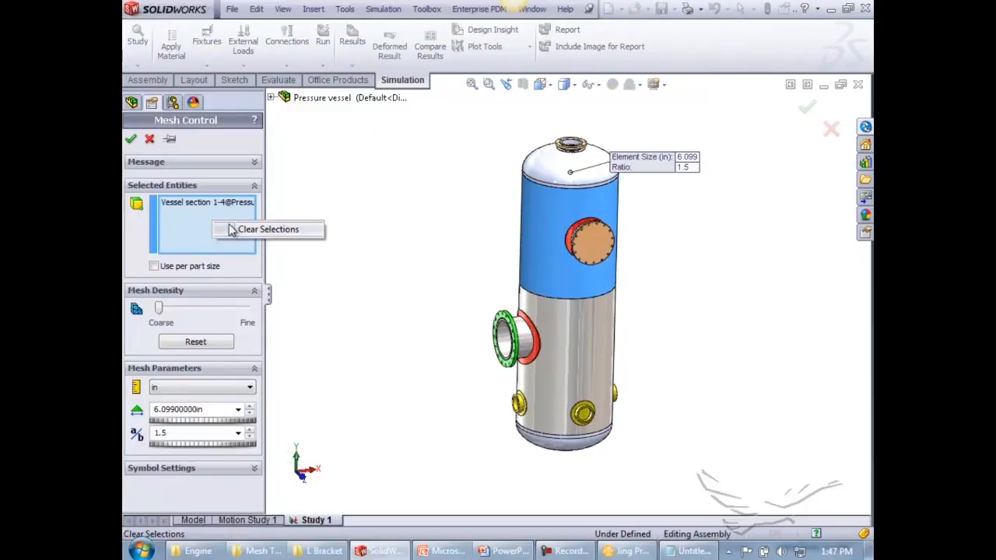
click(239, 230)
click(239, 229)
drag(222, 91, 218, 193)
click(200, 115)
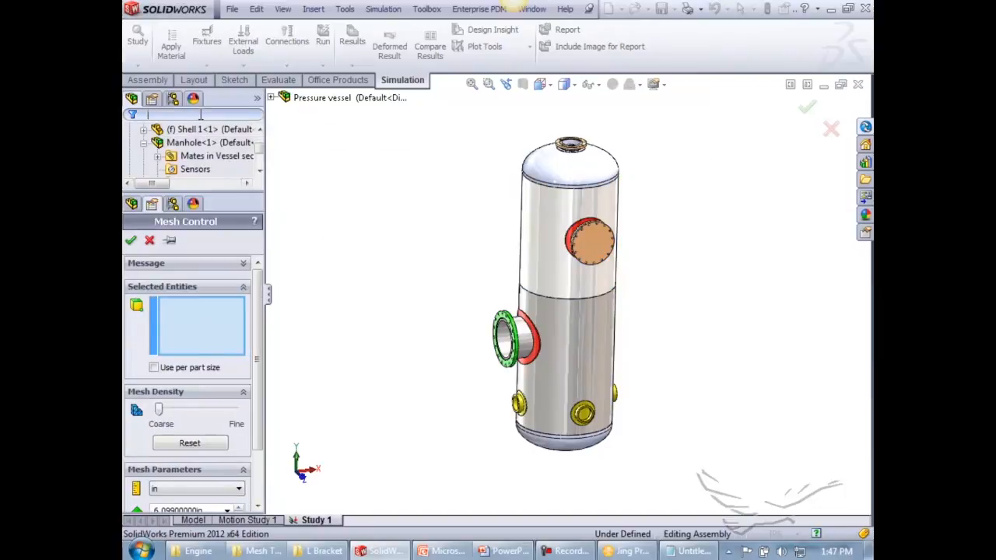
text(SHELL 2)
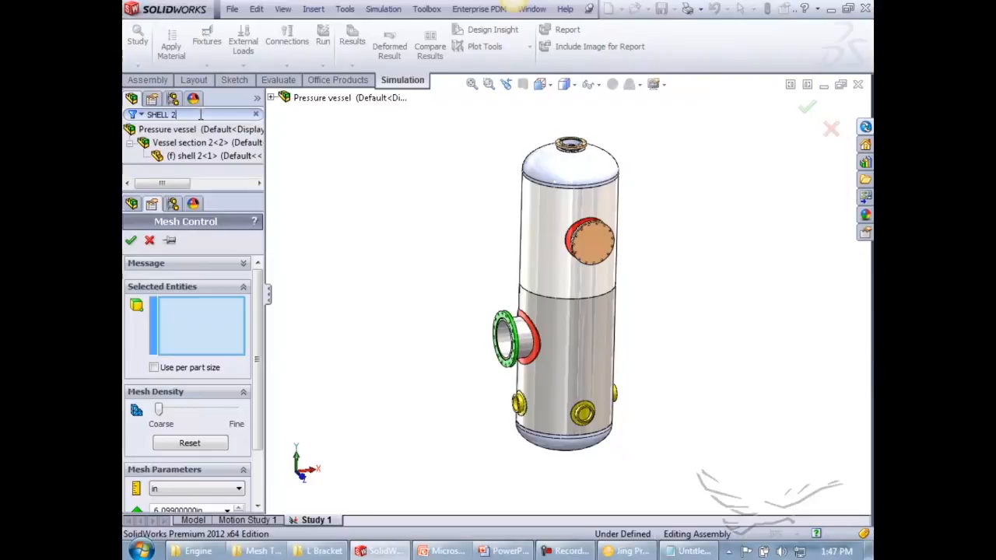
click(197, 157)
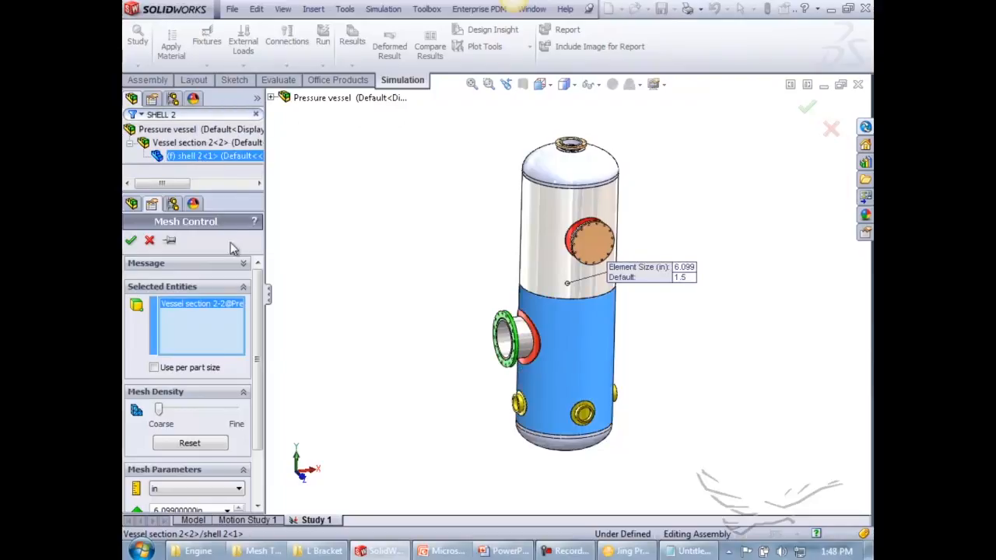
Set the shell 2 mesh control's element size to the recorded 3.376 in and apply it
scroll(253, 427, down, 3)
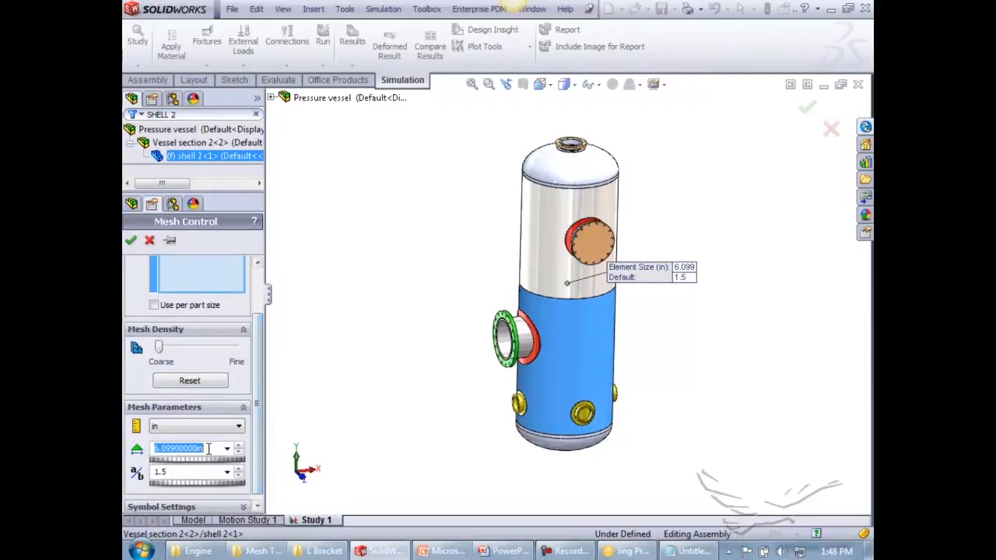
click(693, 551)
click(692, 552)
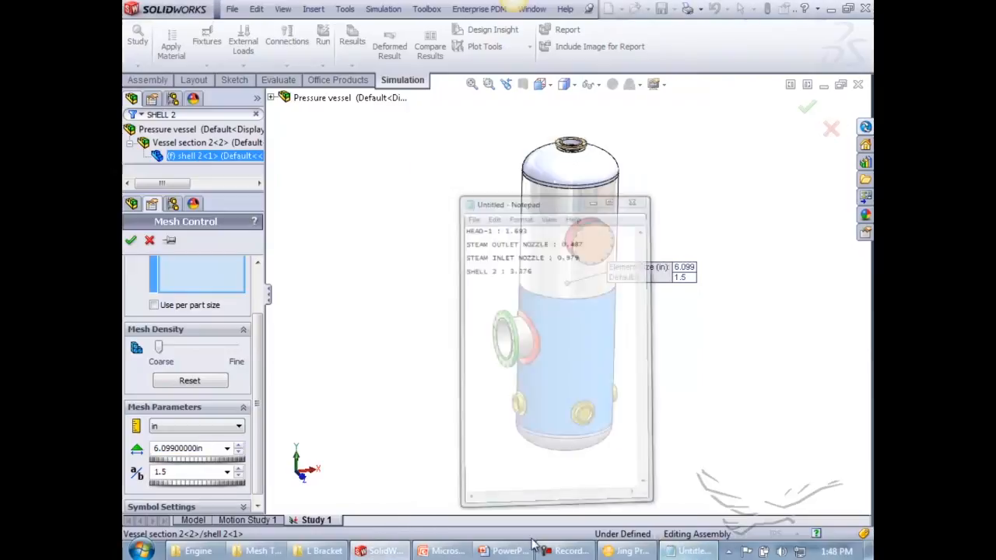
double_click(220, 449)
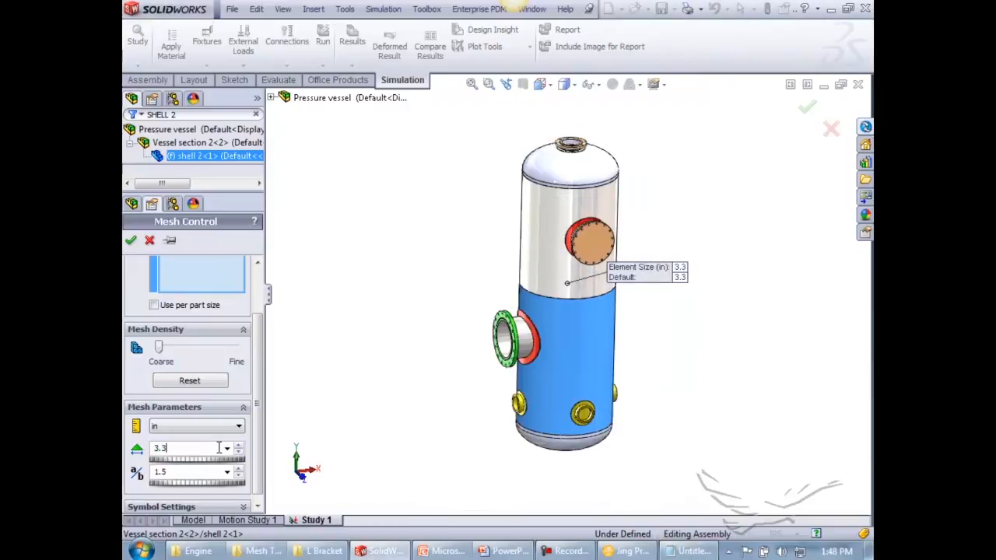
click(130, 239)
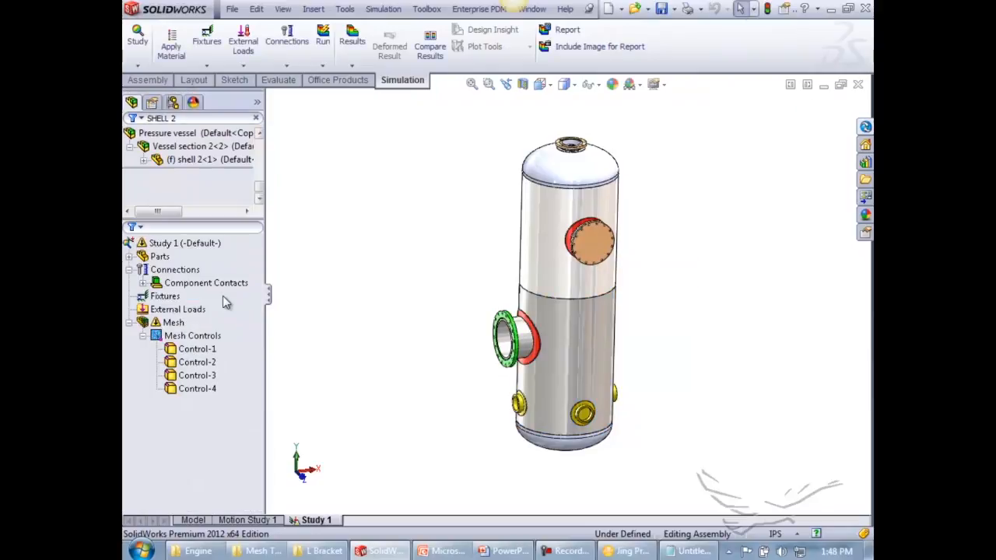
Remesh Study 1 with the edited shell 2 mesh control and dismiss the messages
right_click(175, 323)
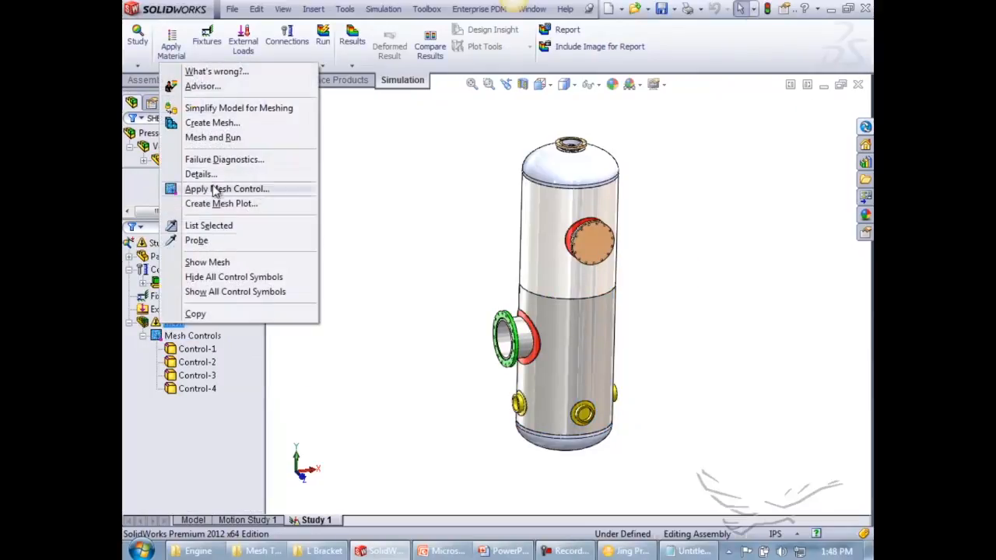
click(218, 123)
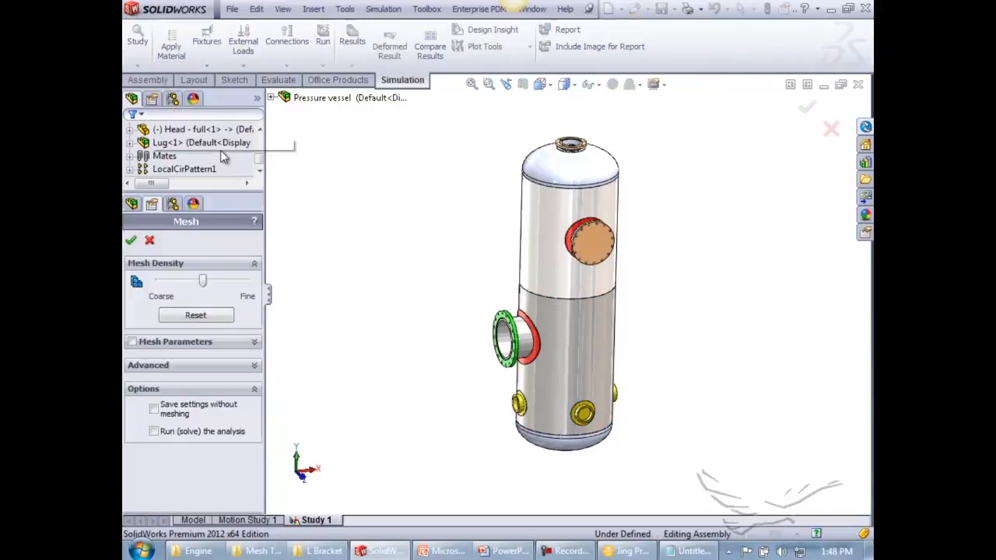
click(132, 239)
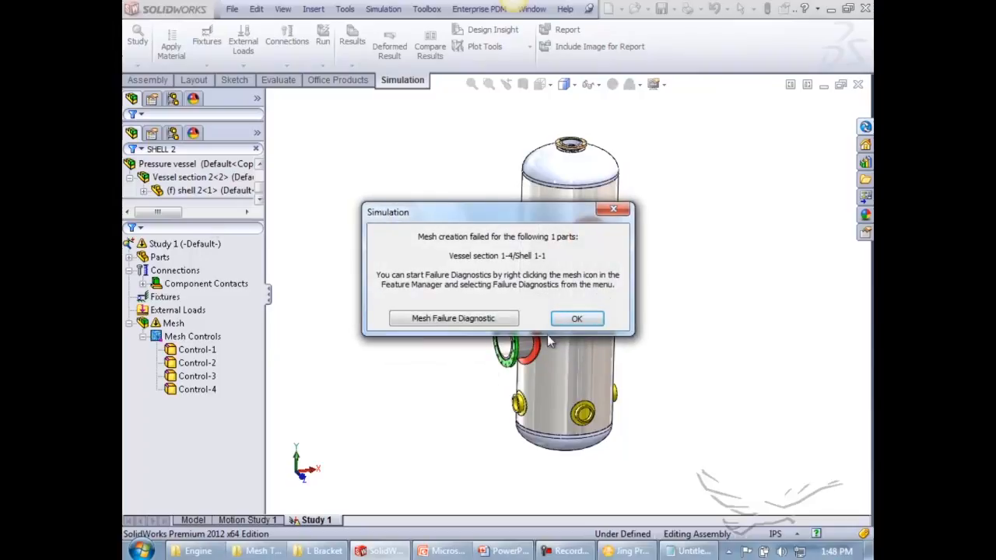
click(576, 319)
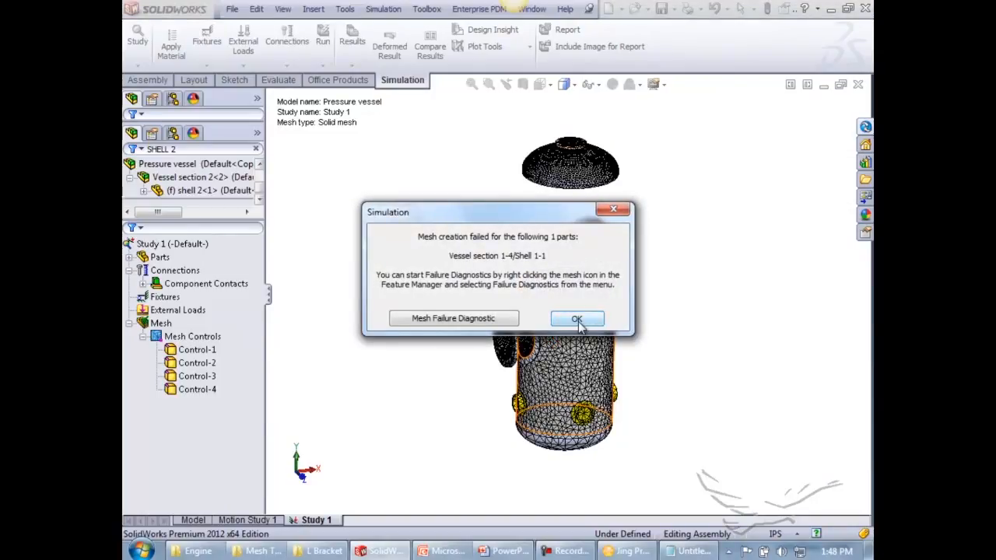
click(576, 320)
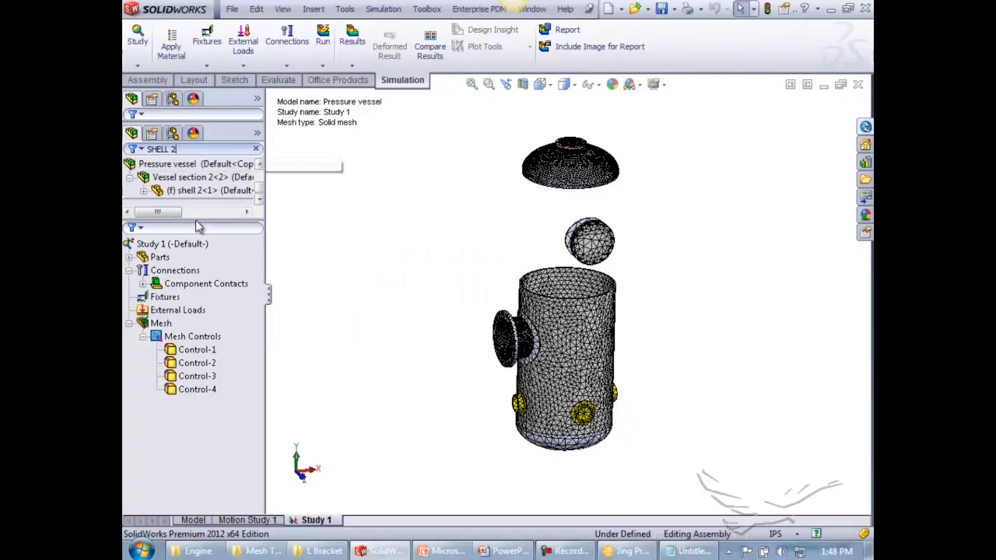
Start a new mesh control and select the Shell 1 part for it, filtering the component tree for "SHELL 1"
right_click(168, 337)
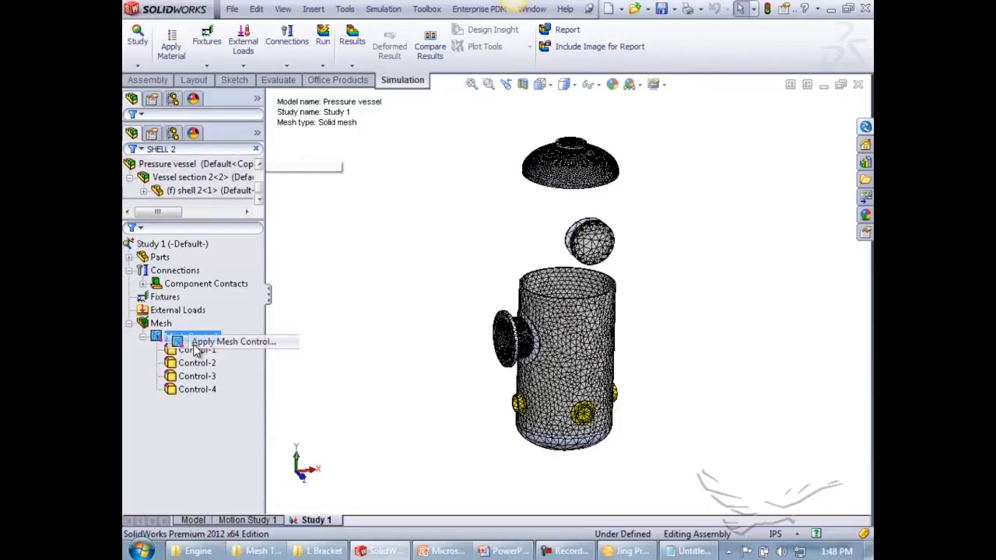
click(226, 340)
click(271, 97)
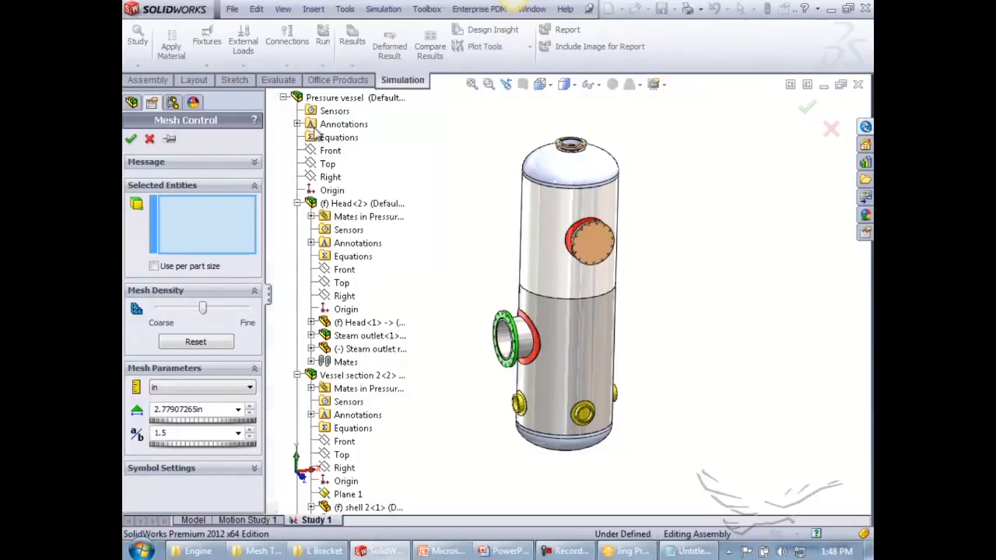
scroll(277, 234, down, 2)
drag(277, 228, 285, 187)
click(284, 98)
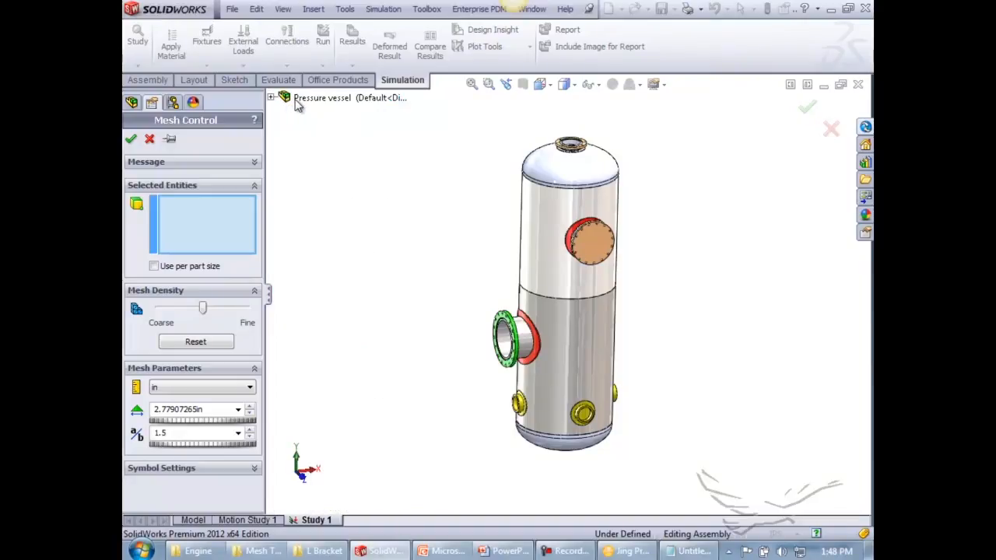
drag(214, 91, 210, 280)
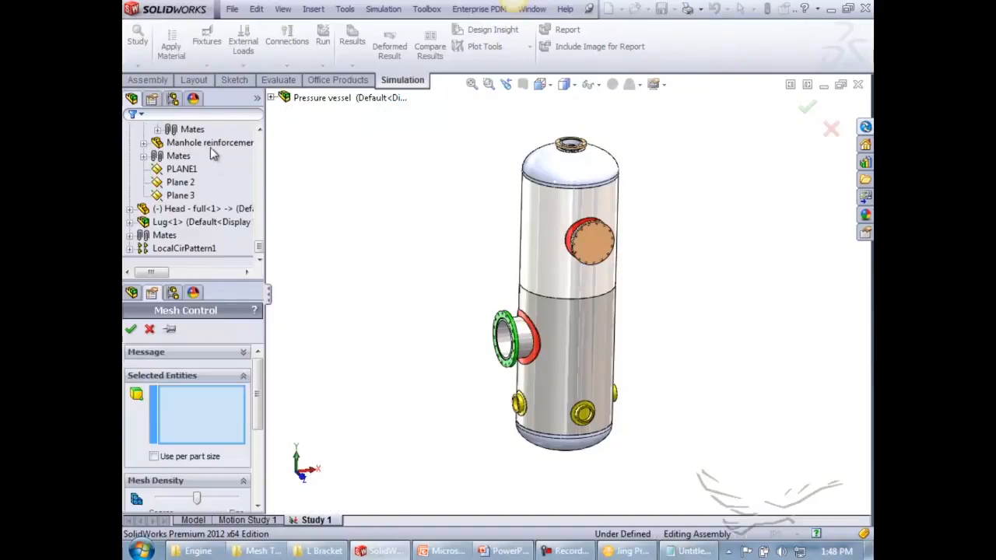
click(210, 115)
text(SHELL 1)
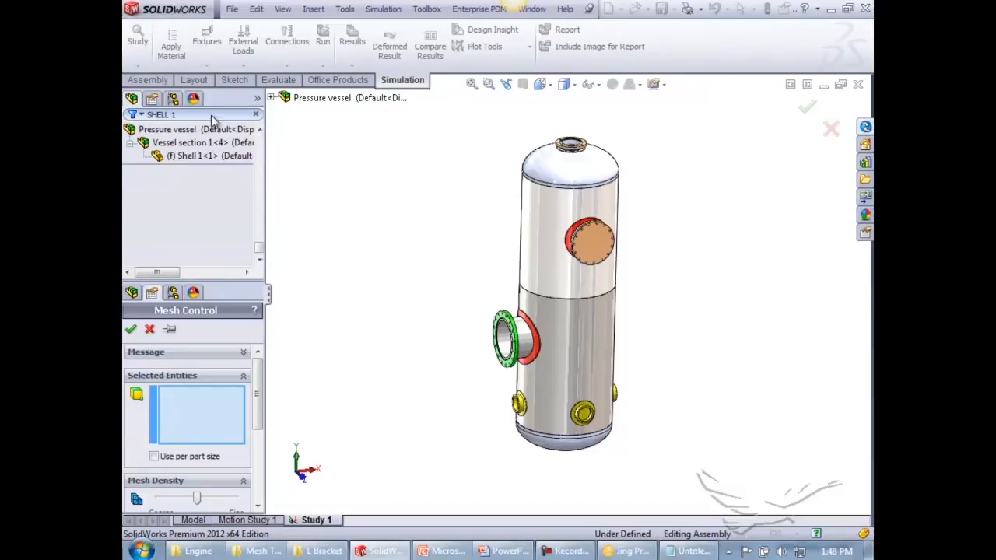
click(214, 156)
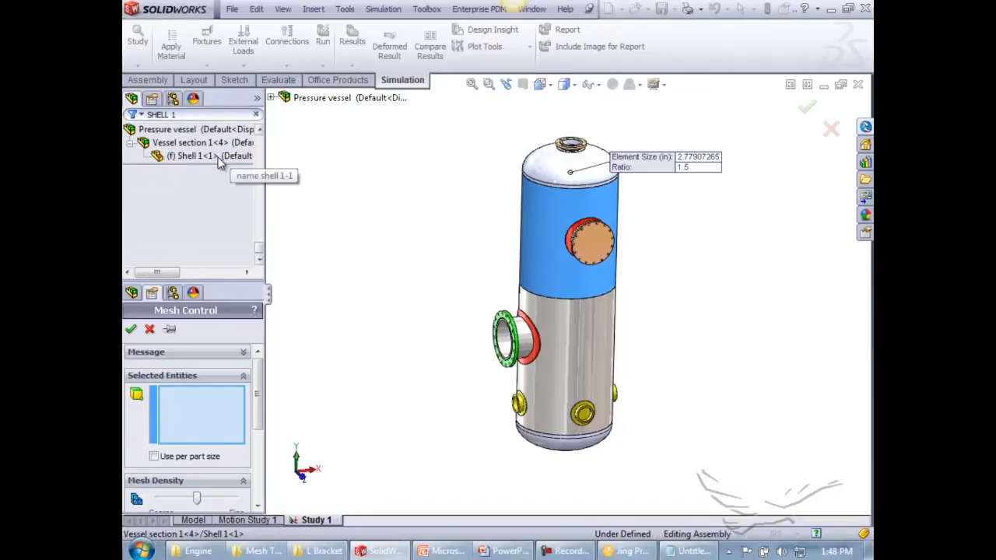
Set the Shell 1 mesh control's element size to 2 in and apply it
drag(243, 287, 238, 91)
double_click(210, 408)
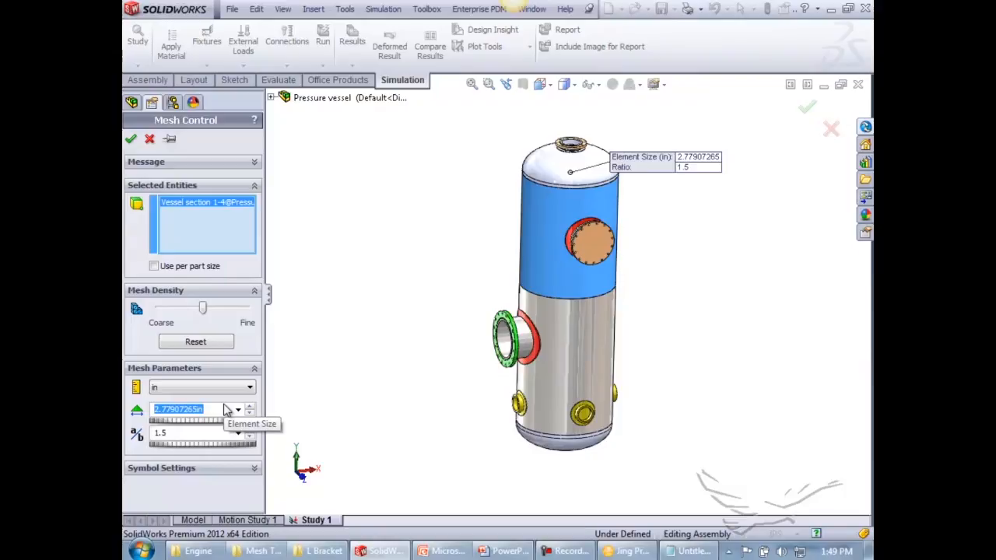
text(2)
key(Return)
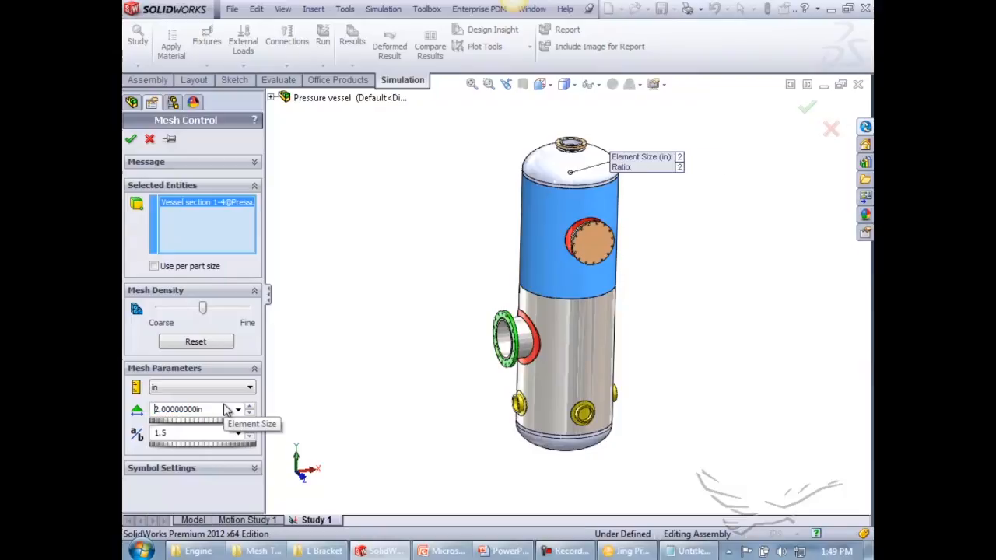
click(131, 139)
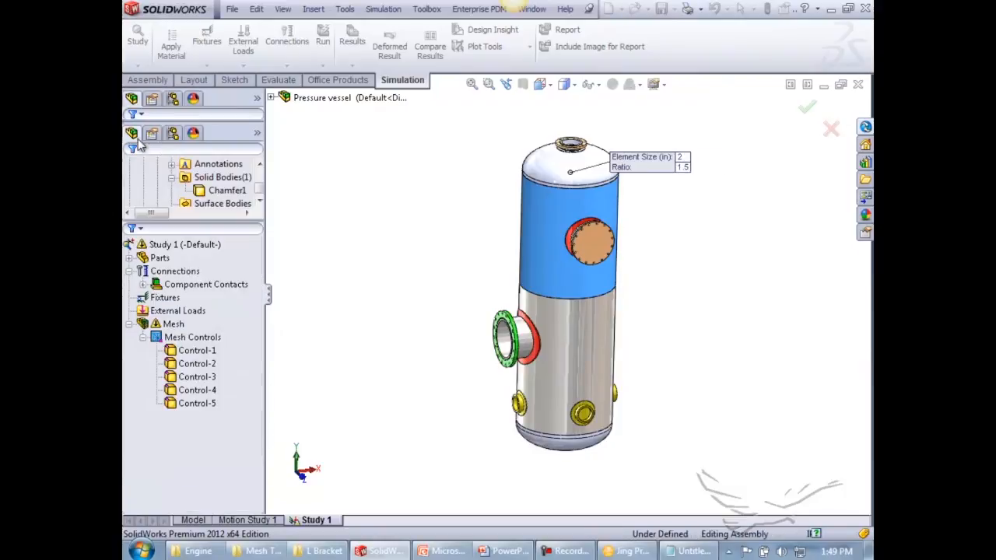
Remesh Study 1 with the Shell 1 mesh control applied, keeping the current mesh density settings
right_click(173, 325)
click(229, 128)
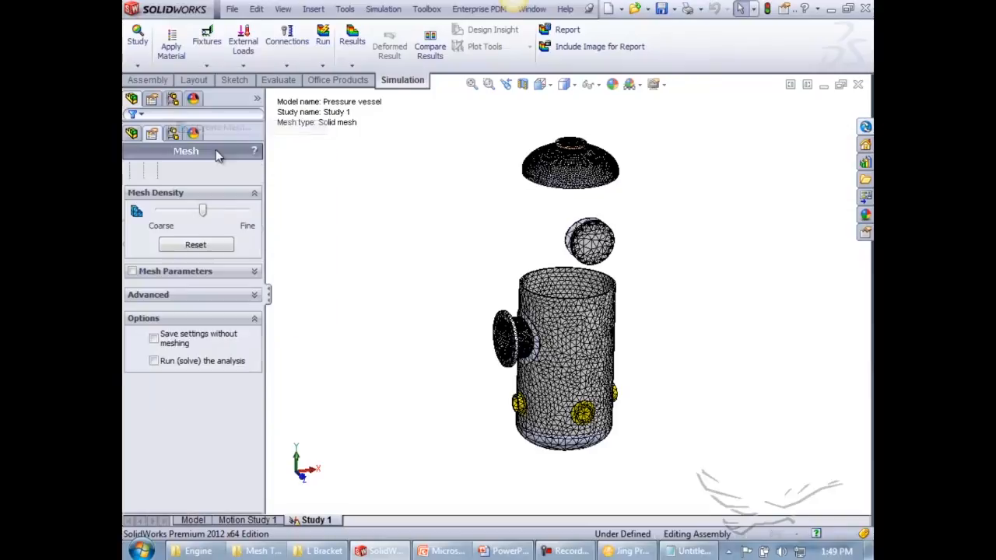
click(131, 170)
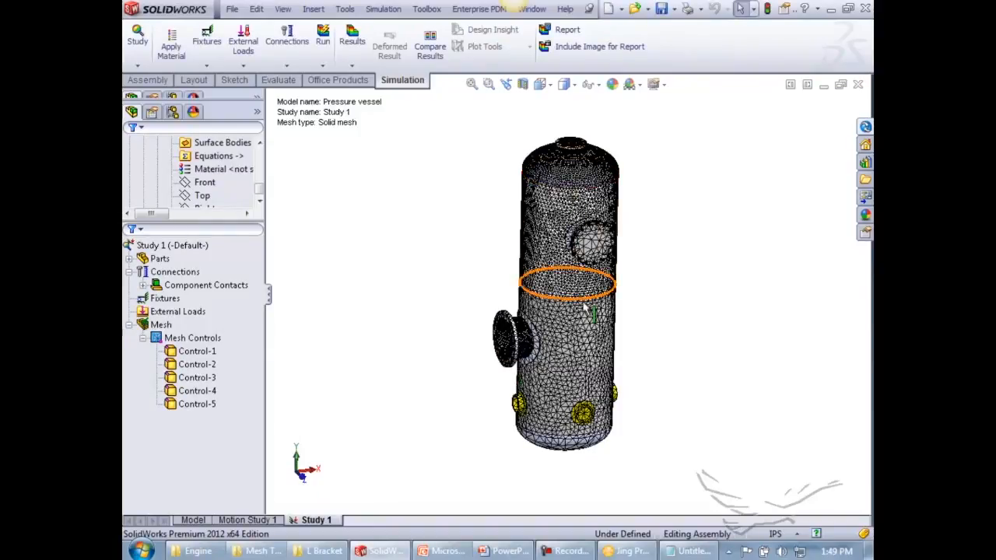
Examine the completed mesh up close around the manhole cover, the shell, the head and the steam outlet nozzle, then across the whole vessel
scroll(591, 264, down, 10)
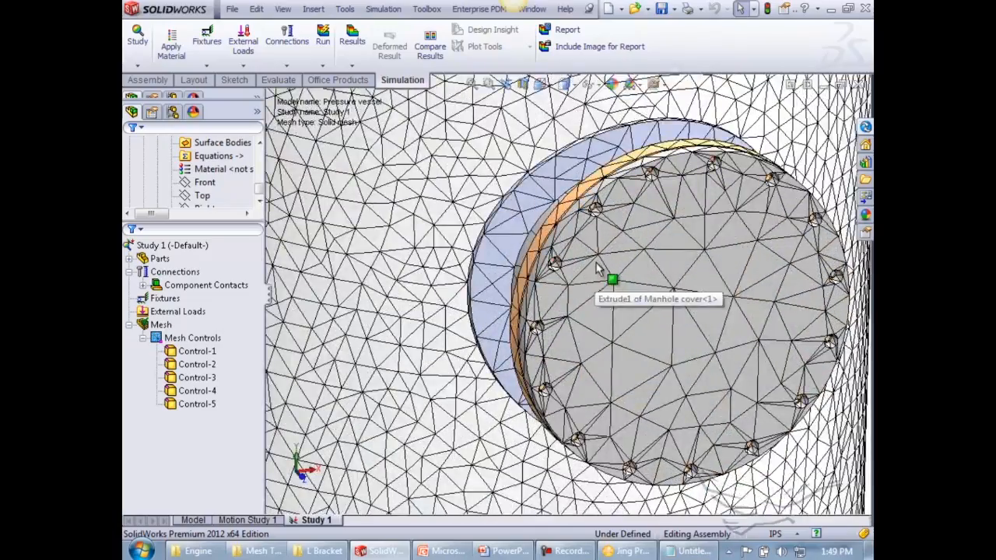
middle_drag(597, 264, 627, 257)
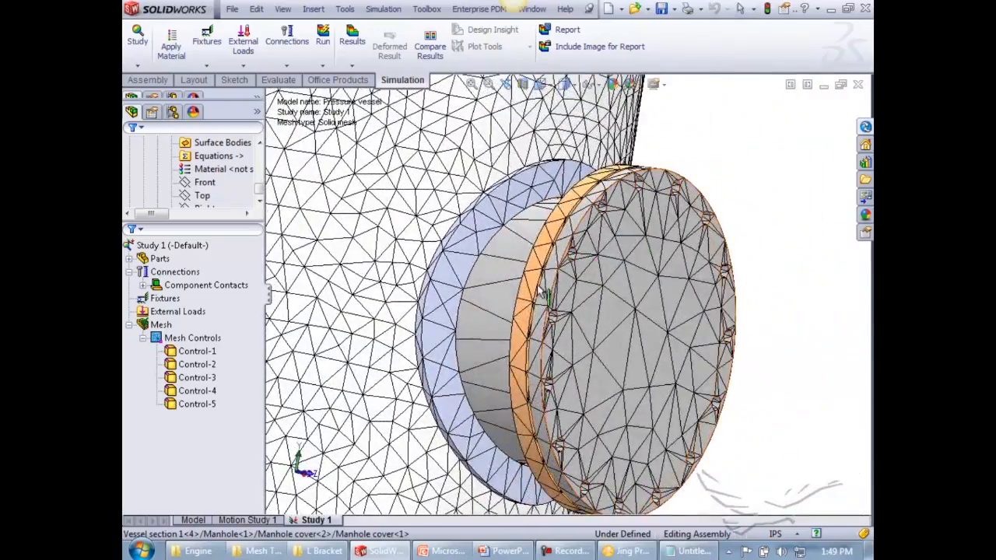
scroll(453, 255, up, 5)
scroll(459, 252, up, 5)
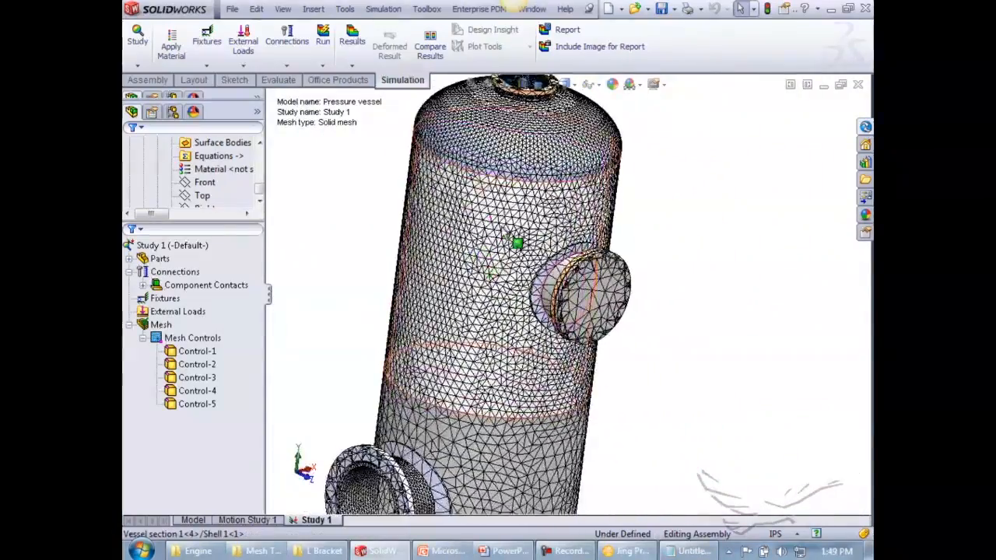
scroll(529, 187, down, 5)
scroll(537, 192, up, 4)
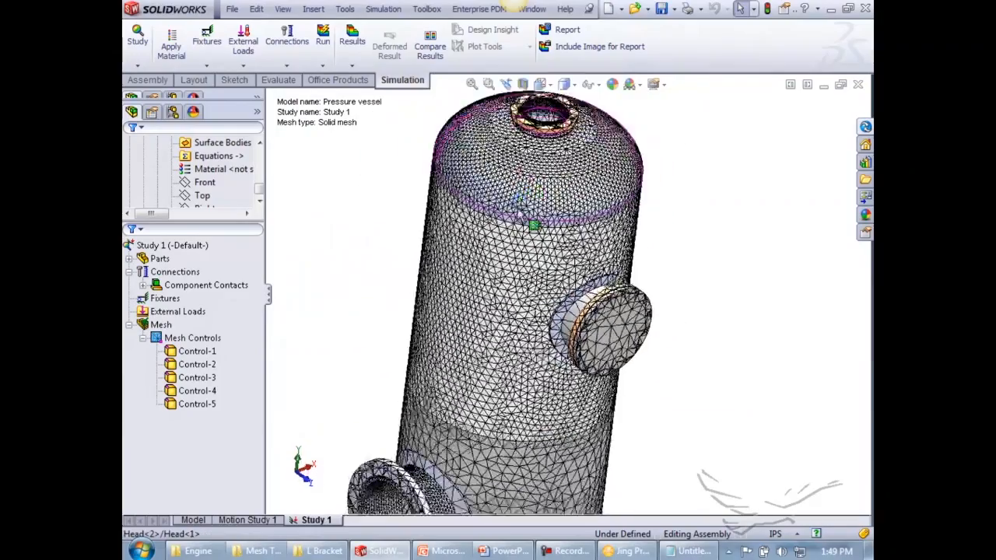
scroll(547, 167, down, 6)
scroll(555, 165, down, 5)
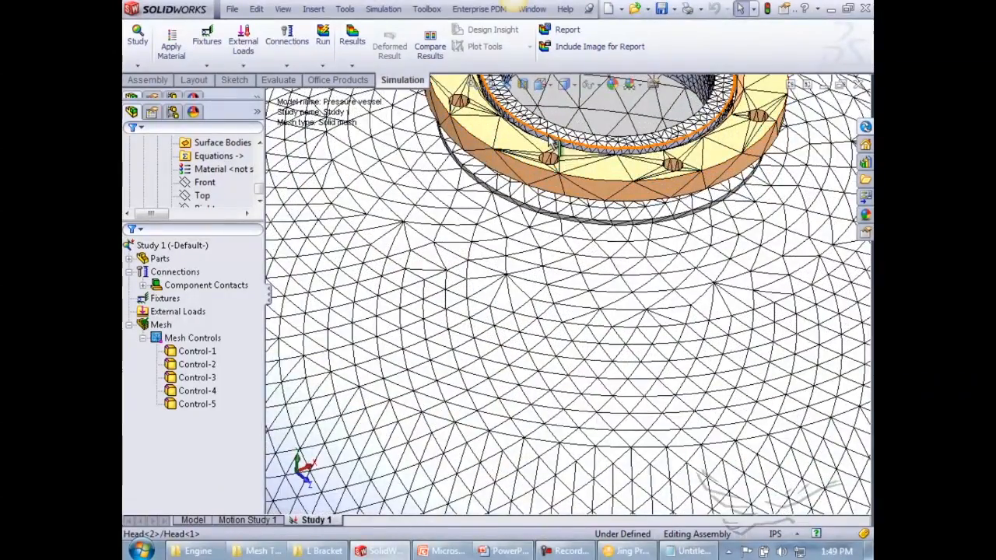
scroll(568, 152, up, 5)
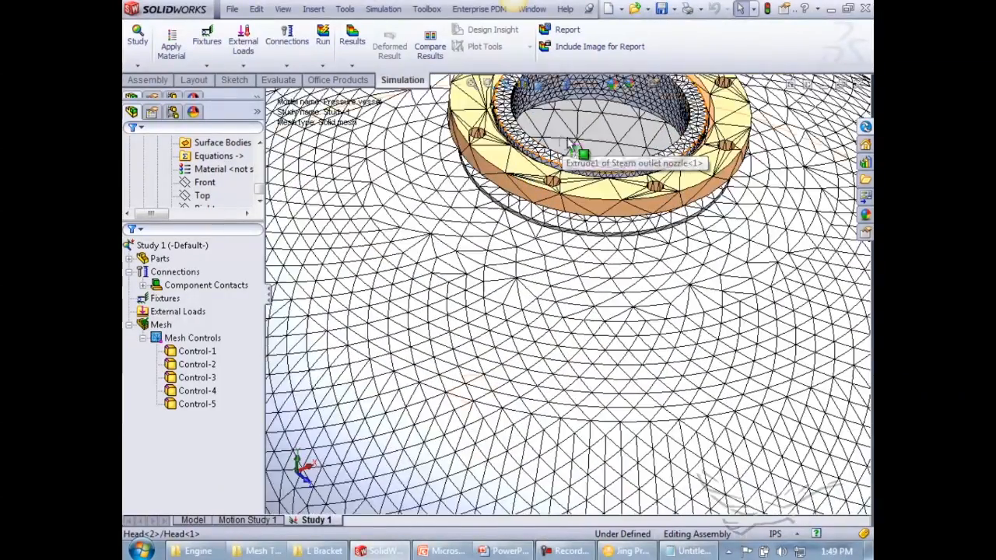
scroll(402, 203, up, 3)
scroll(425, 213, up, 5)
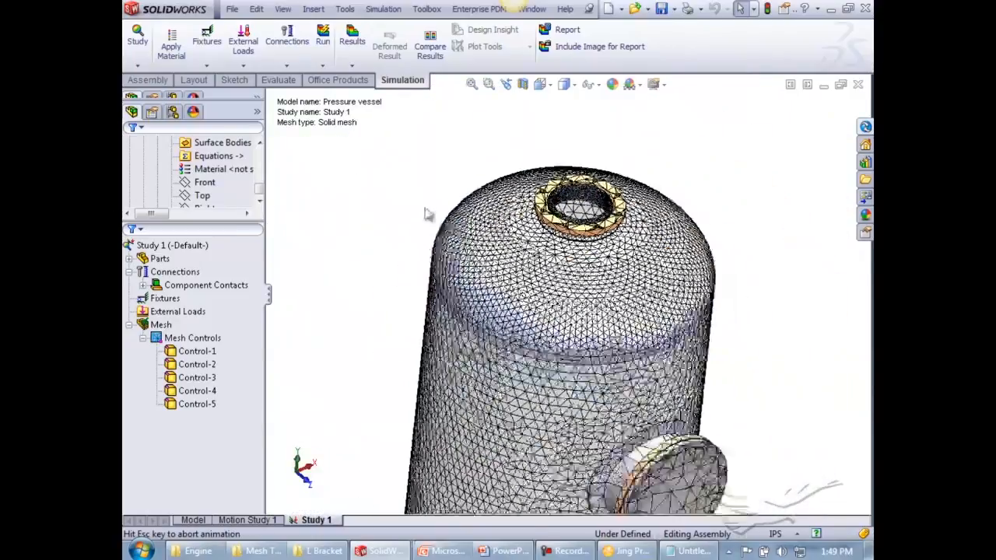
middle_drag(497, 249, 508, 220)
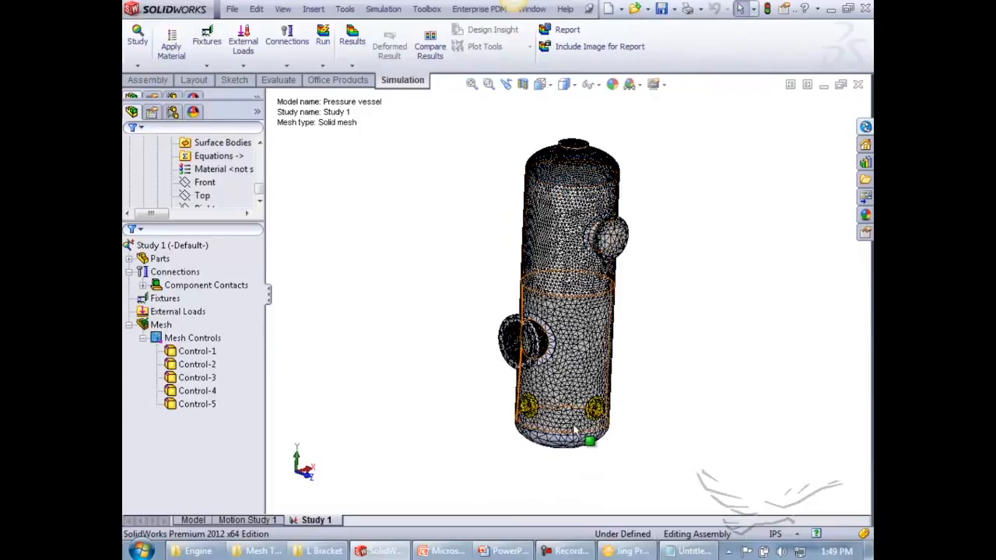
mouse_move(574, 430)
middle_down()
mouse_move(592, 405)
mouse_move(575, 366)
mouse_move(579, 428)
mouse_move(567, 439)
middle_up()
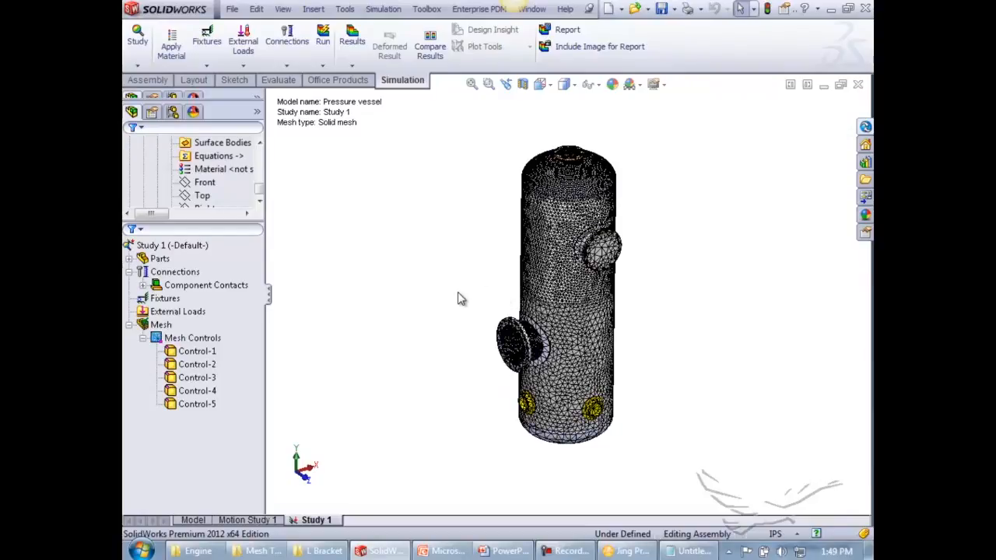
Close the Jing window
right_click(623, 550)
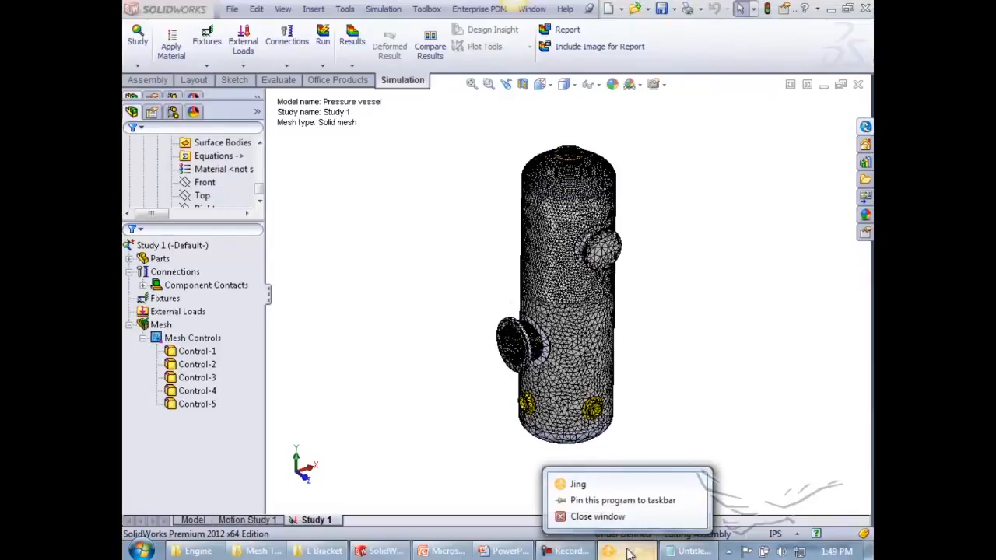
click(583, 533)
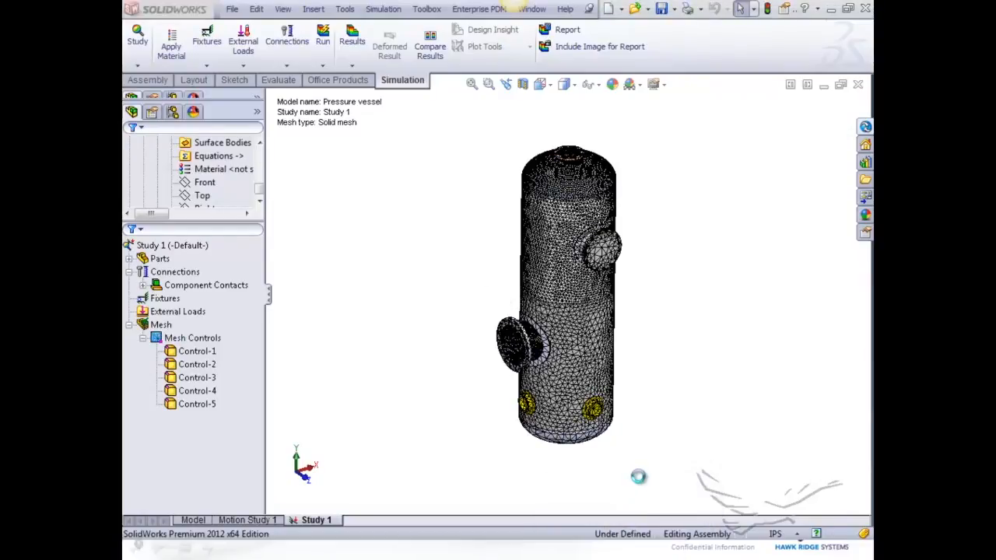
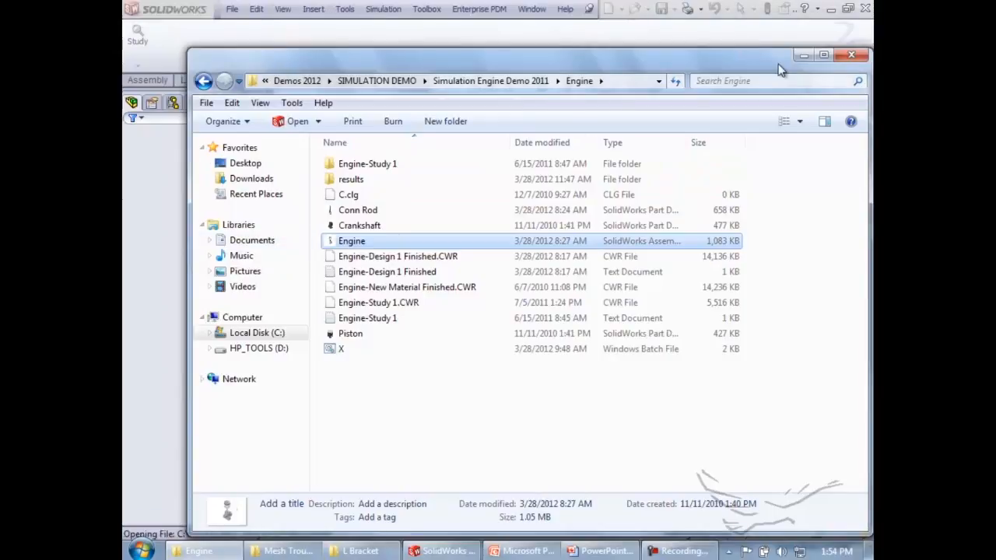
Minimize the Engine folder window, open the Engine assembly's Bad Contact study and inspect its piston
click(805, 55)
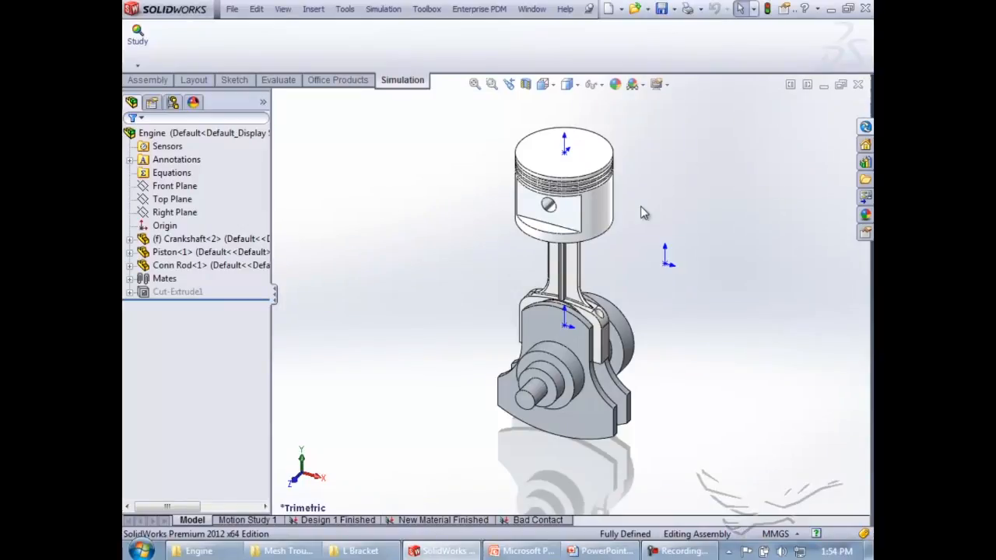
click(536, 520)
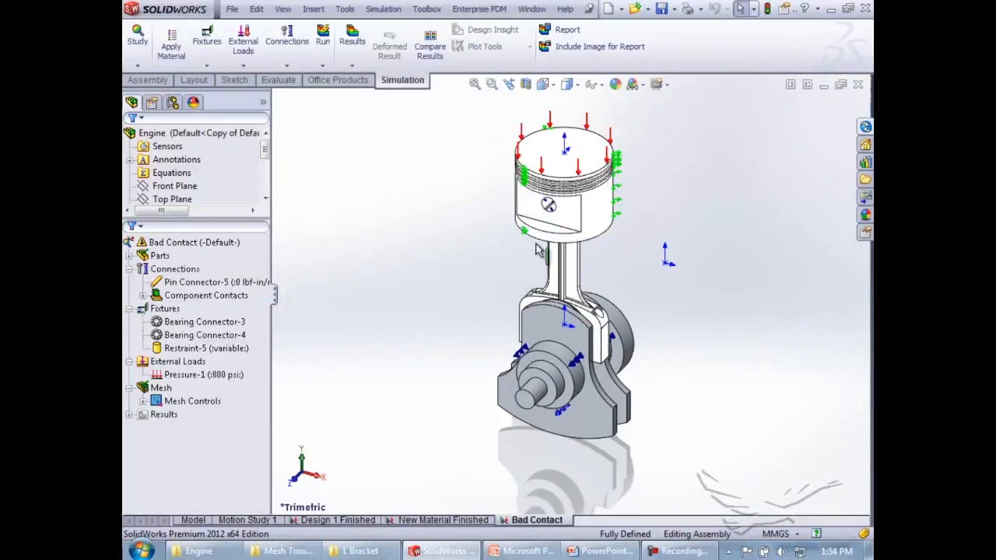
click(561, 148)
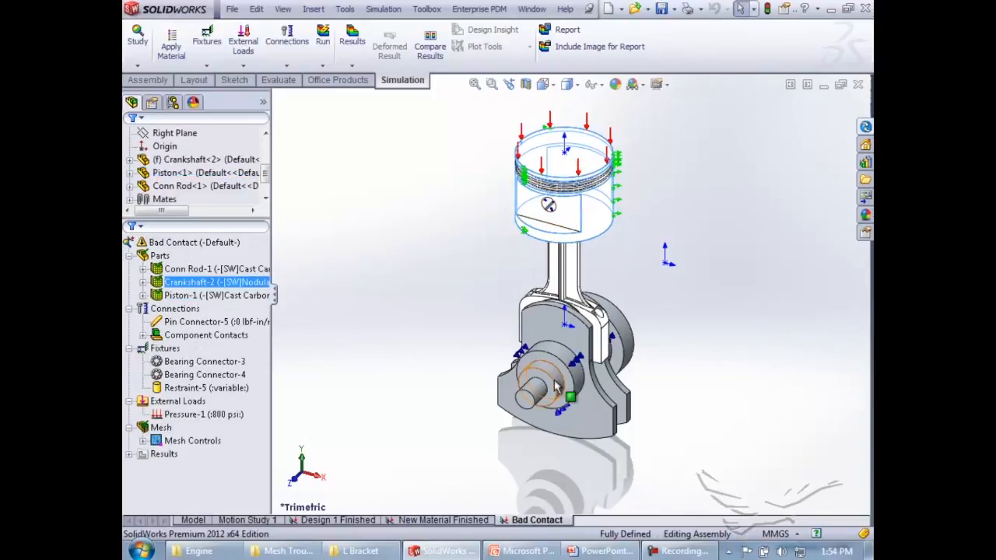
middle_drag(459, 366, 471, 346)
click(559, 148)
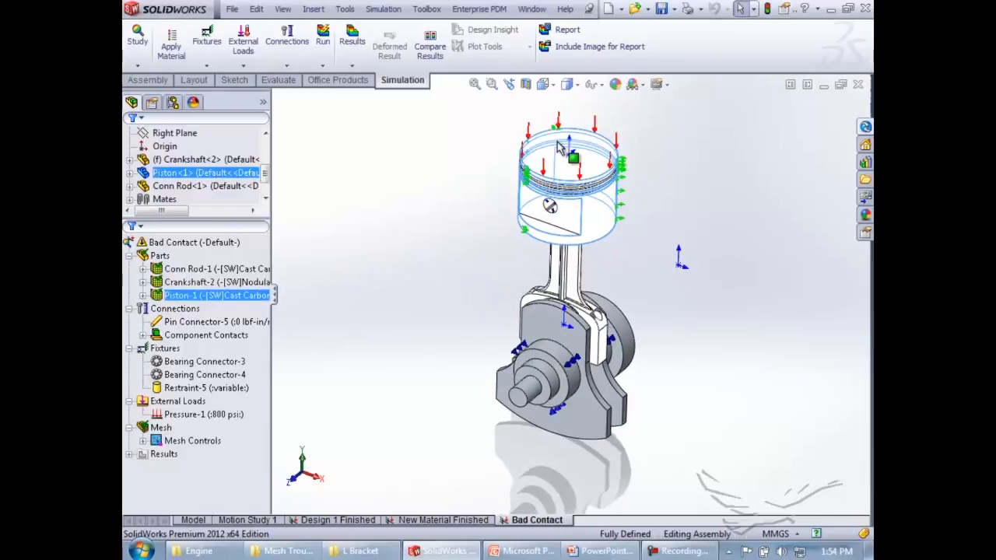
click(409, 364)
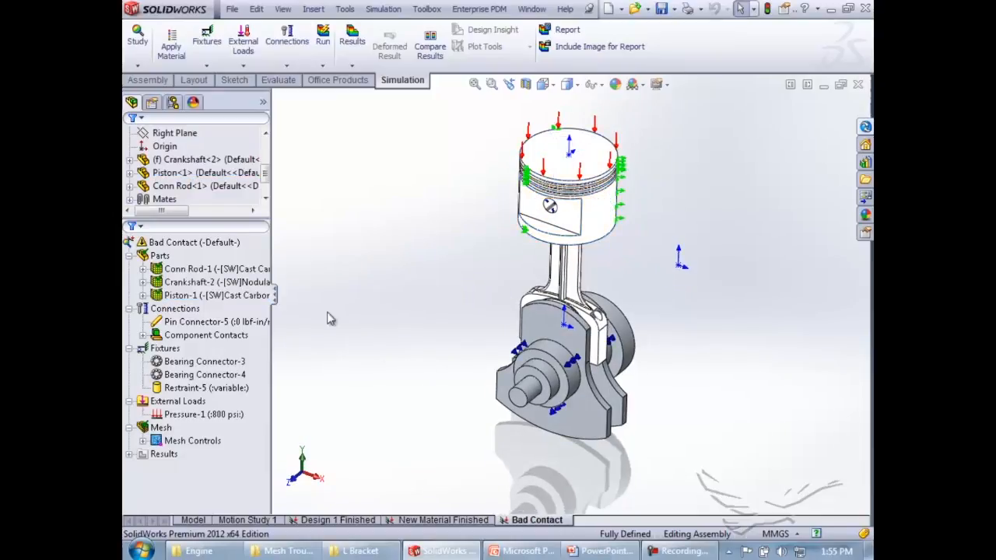
Run the Bad Contact study and dismiss the solver messages
right_click(229, 245)
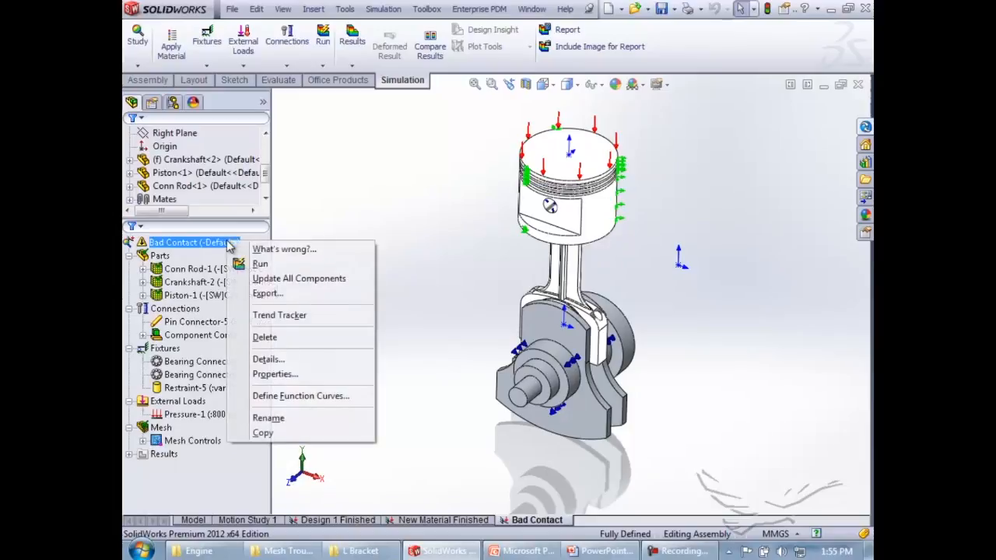
click(377, 191)
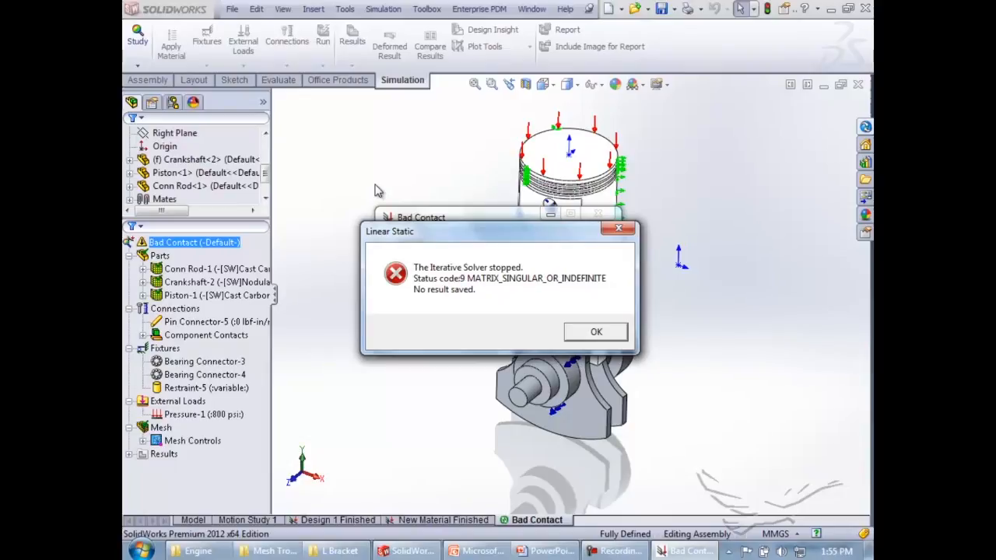
click(597, 331)
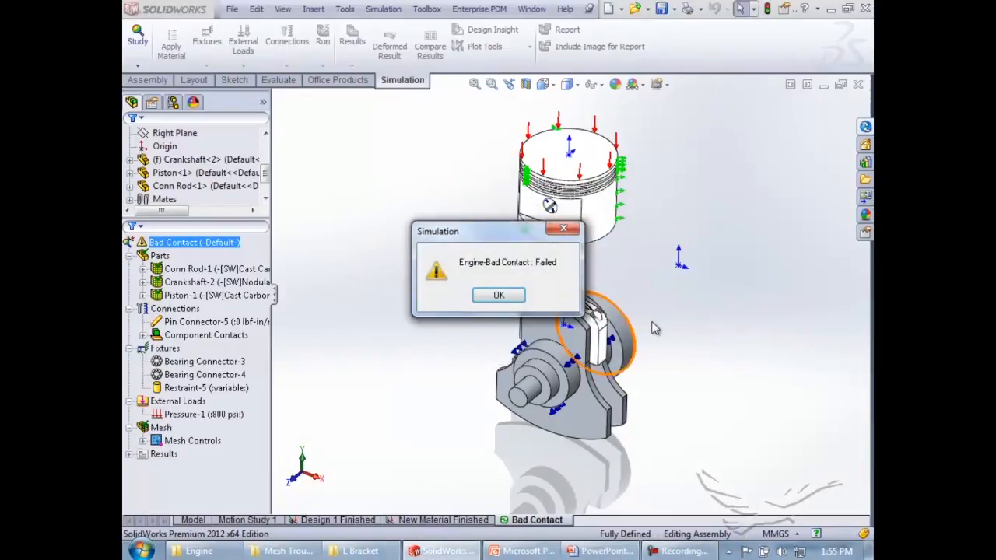
click(501, 299)
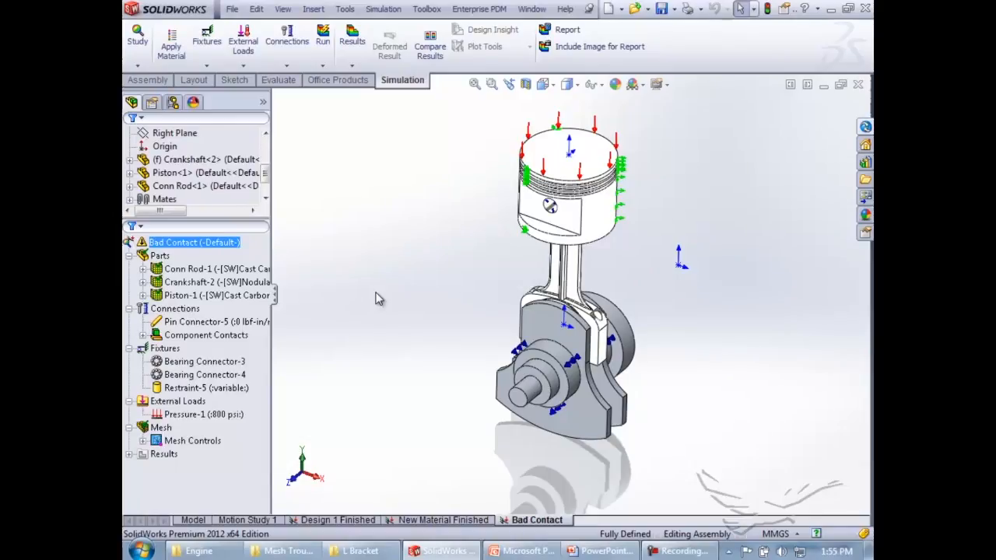
Enable the soft spring option to stabilize the model in the Bad Contact study's properties and rerun it, solving with small displacement
right_click(231, 245)
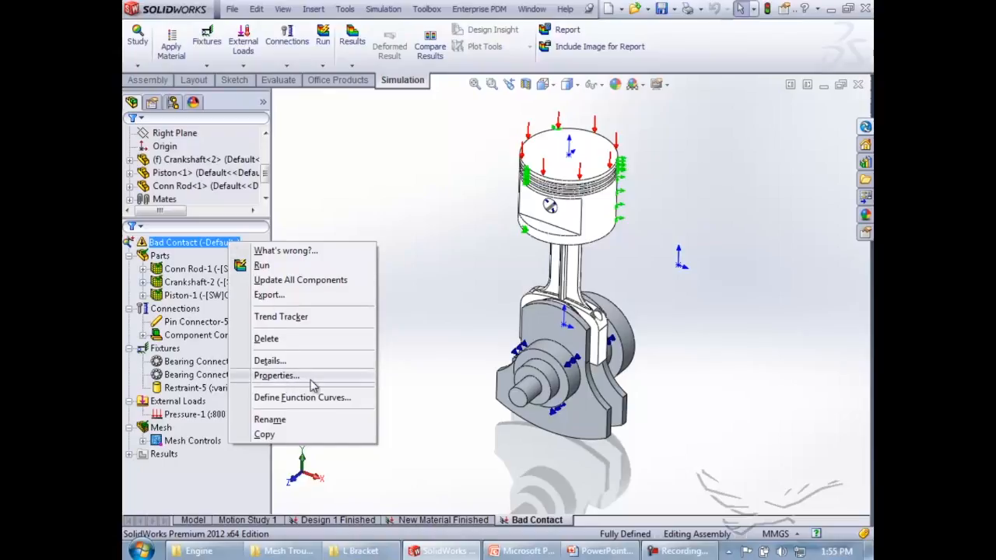
right_click(195, 244)
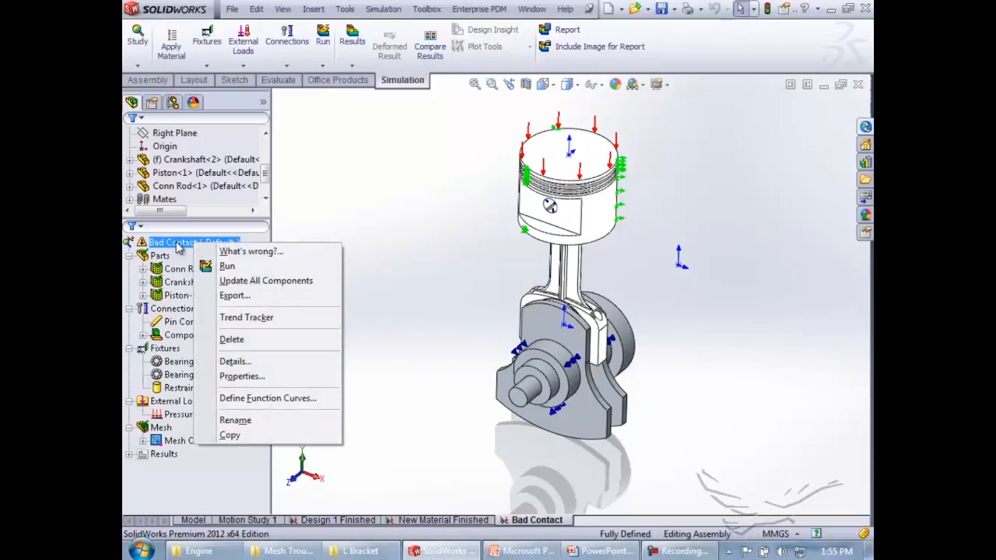
click(239, 377)
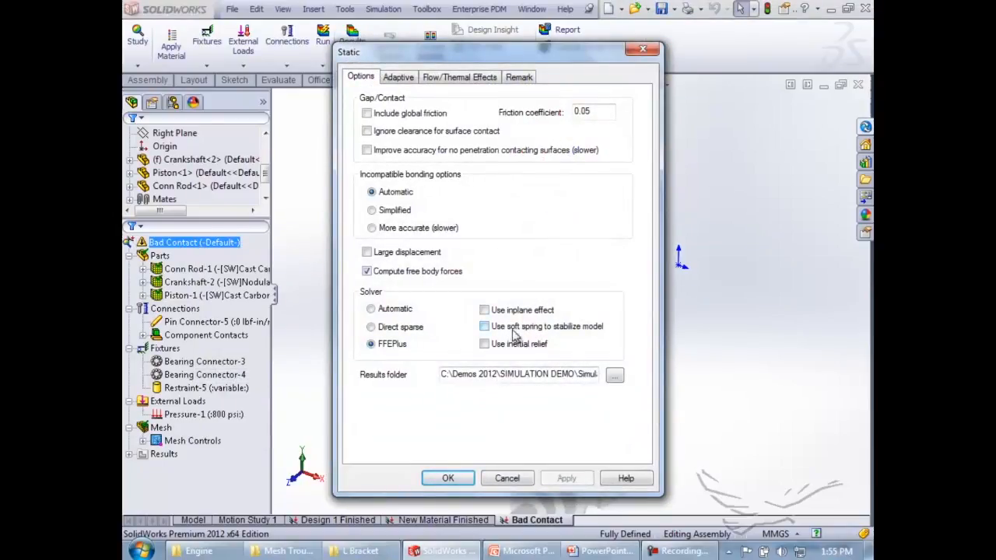
click(485, 327)
click(448, 478)
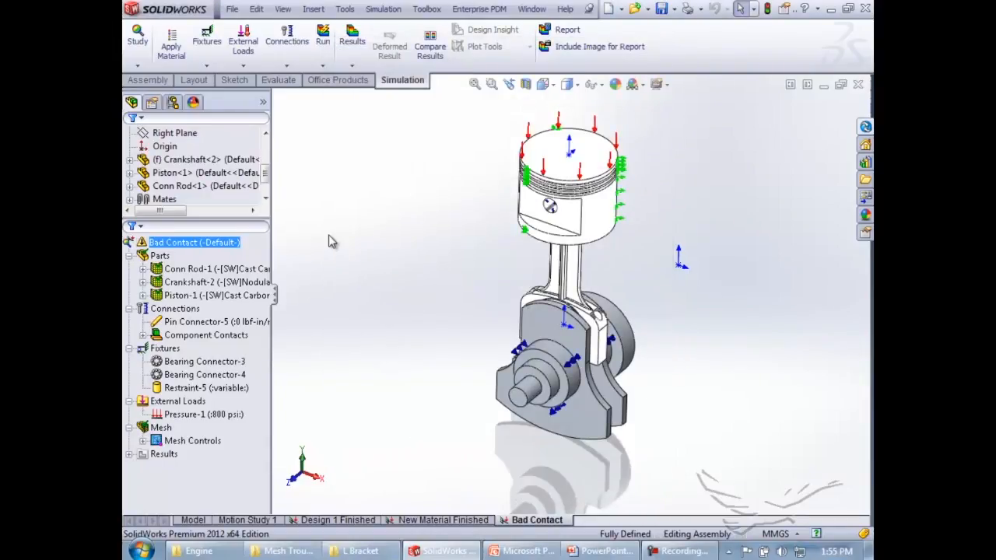
click(323, 40)
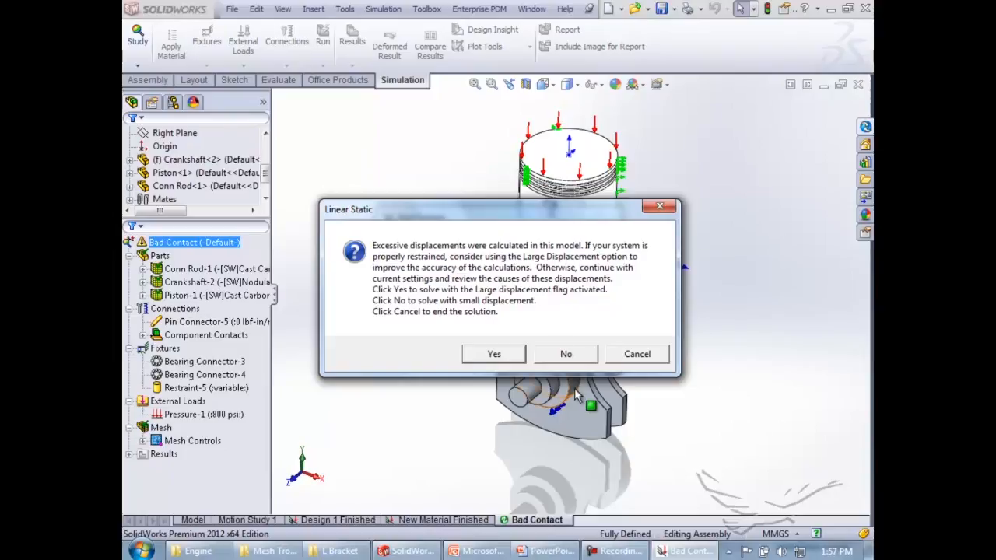
click(565, 357)
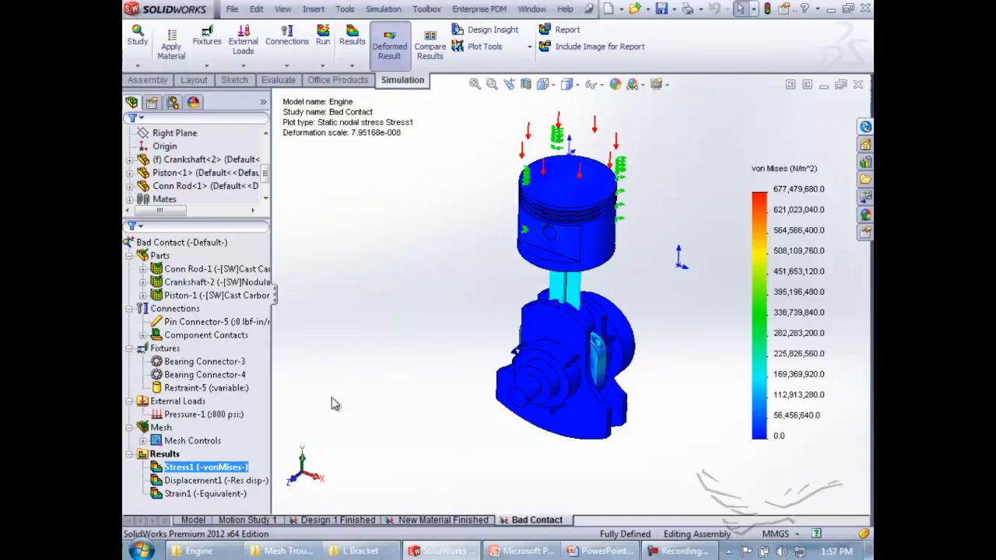
Animate the von Mises stress plot and examine how the connecting rod moves against the crankshaft, then close the animation
right_click(187, 468)
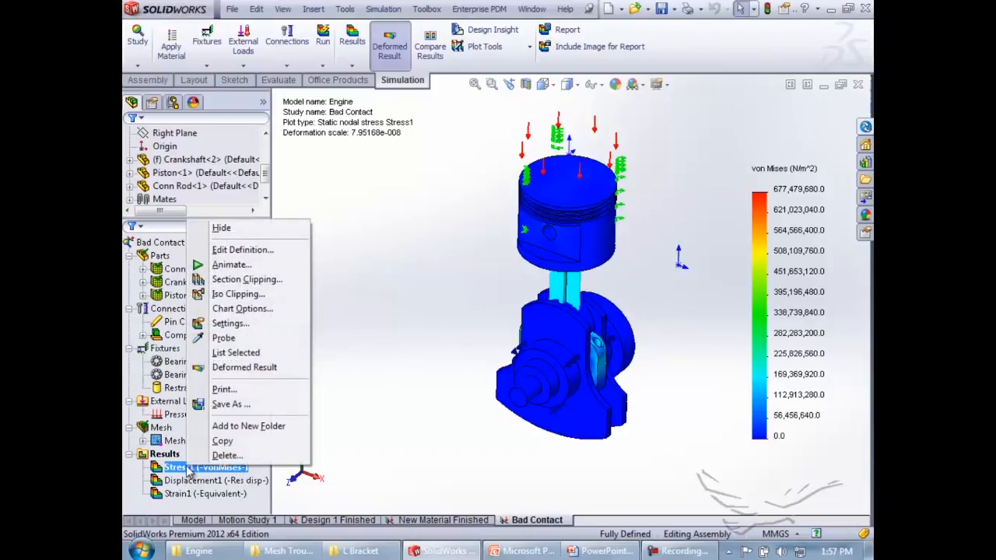
click(225, 266)
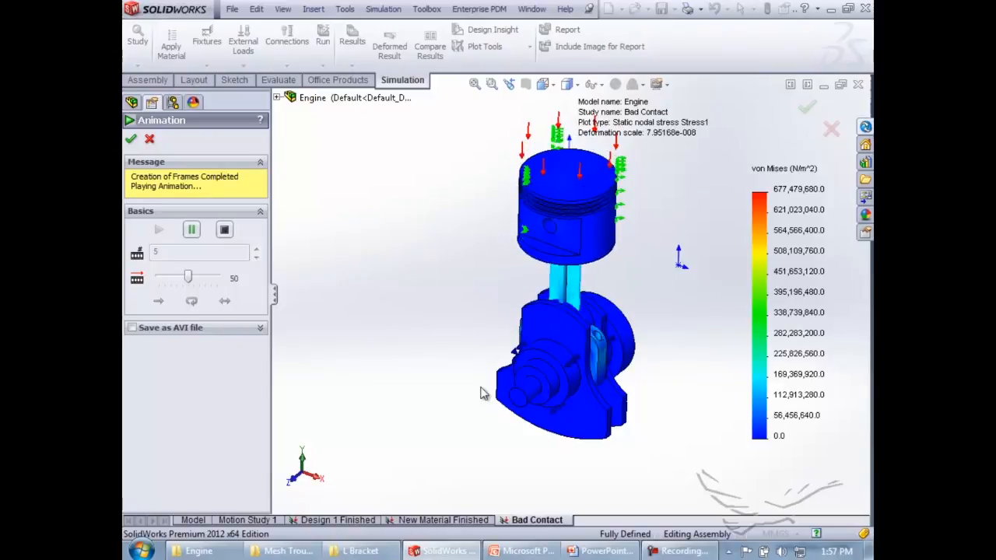
middle_drag(480, 393, 623, 345)
scroll(623, 345, down, 8)
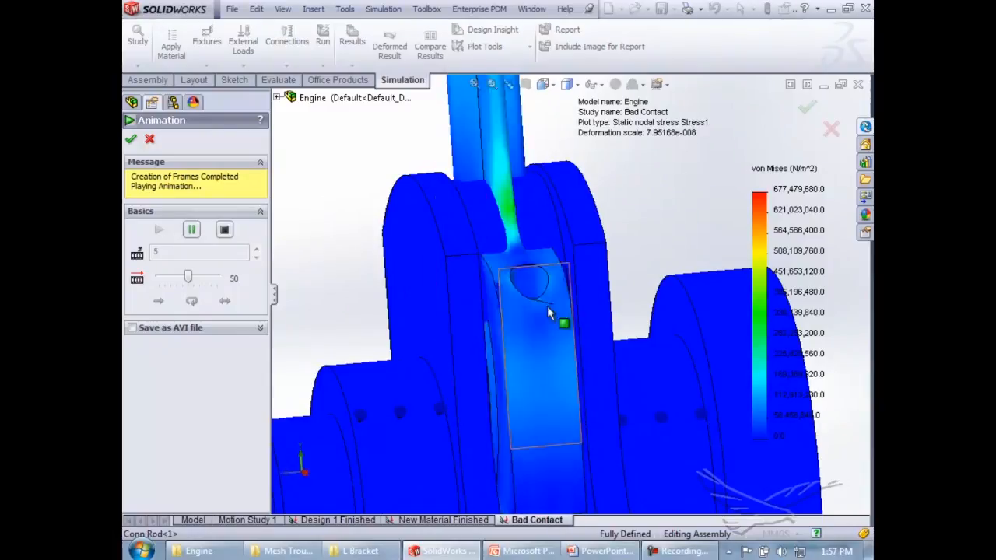
scroll(436, 296, up, 8)
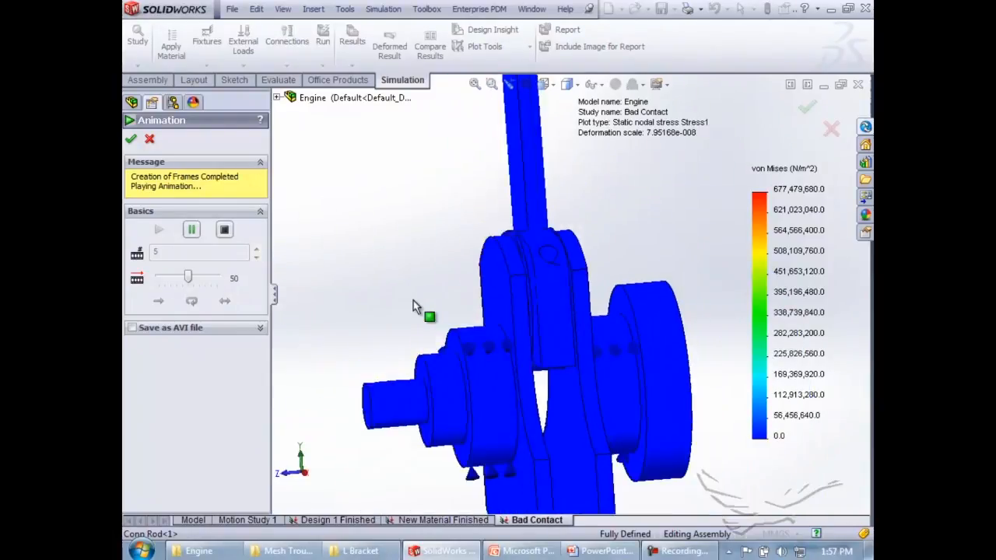
click(131, 139)
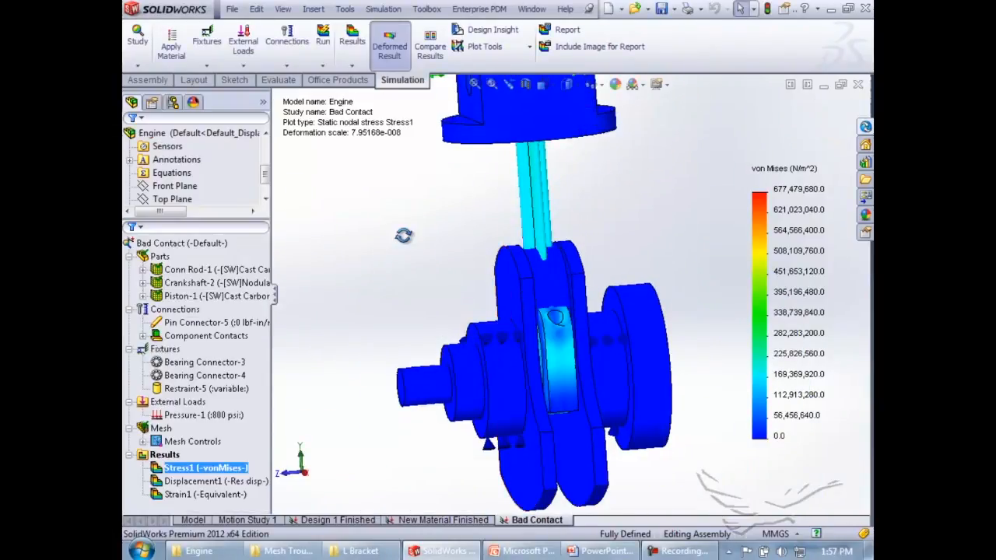
middle_drag(405, 234, 439, 268)
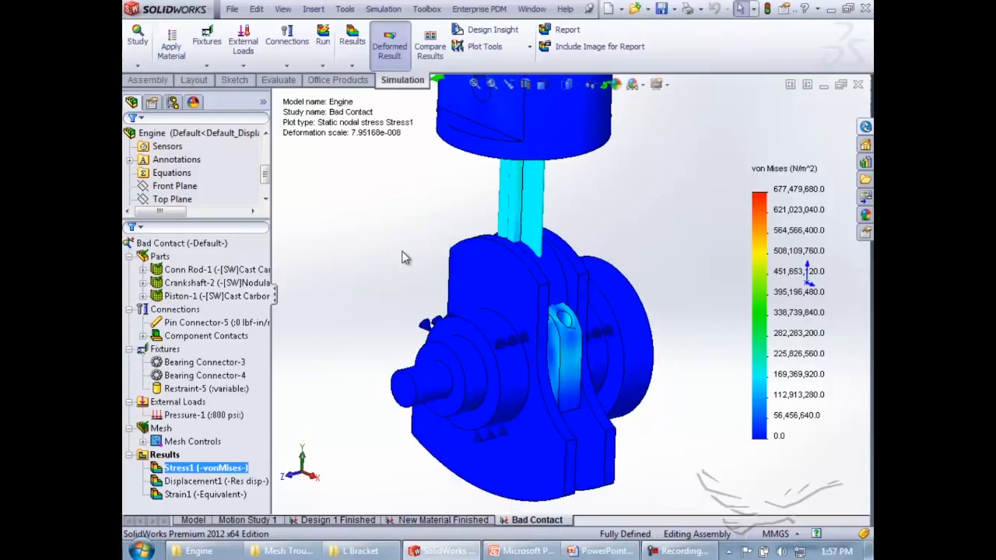
Disable the soft spring option that stabilizes the model in the Bad Contact study's properties
scroll(426, 255, up, 3)
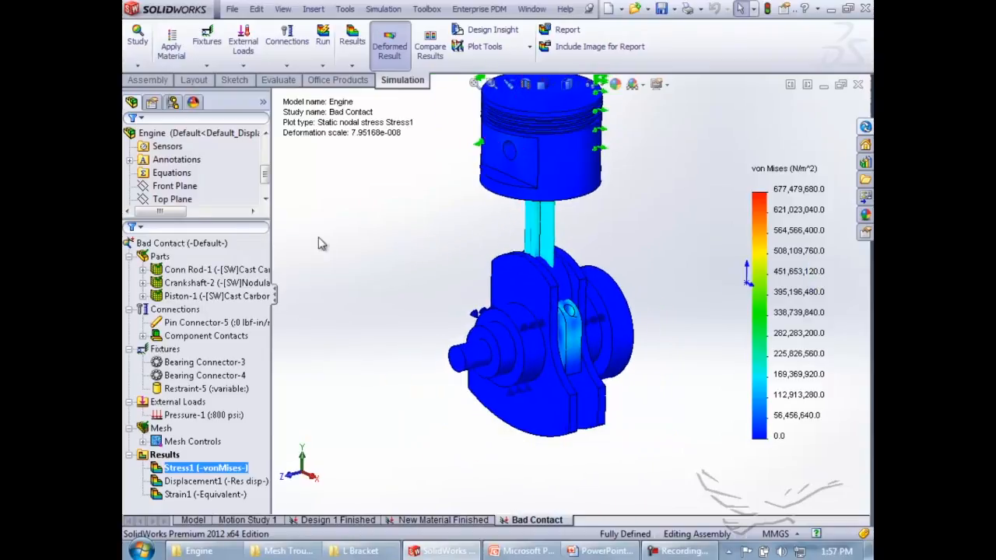
right_click(194, 243)
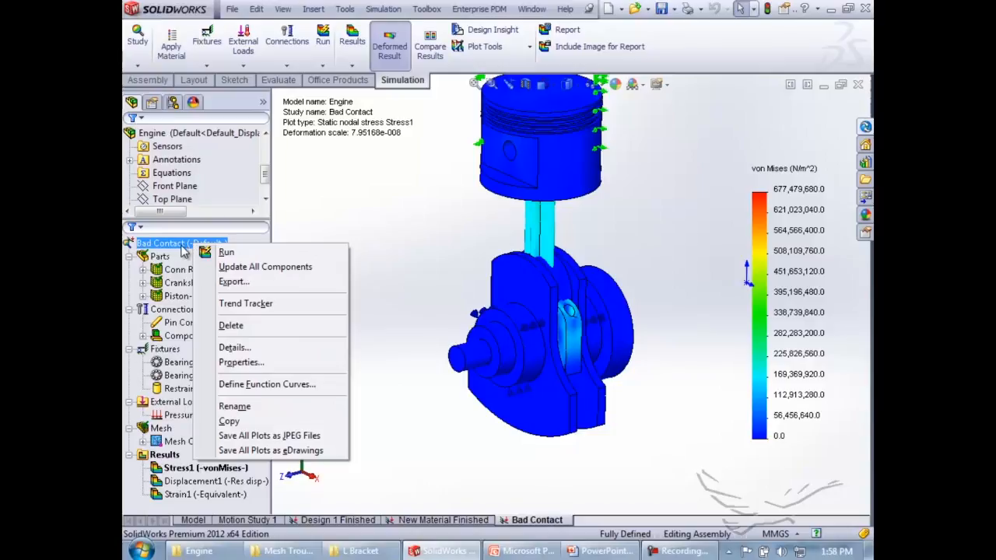
click(265, 364)
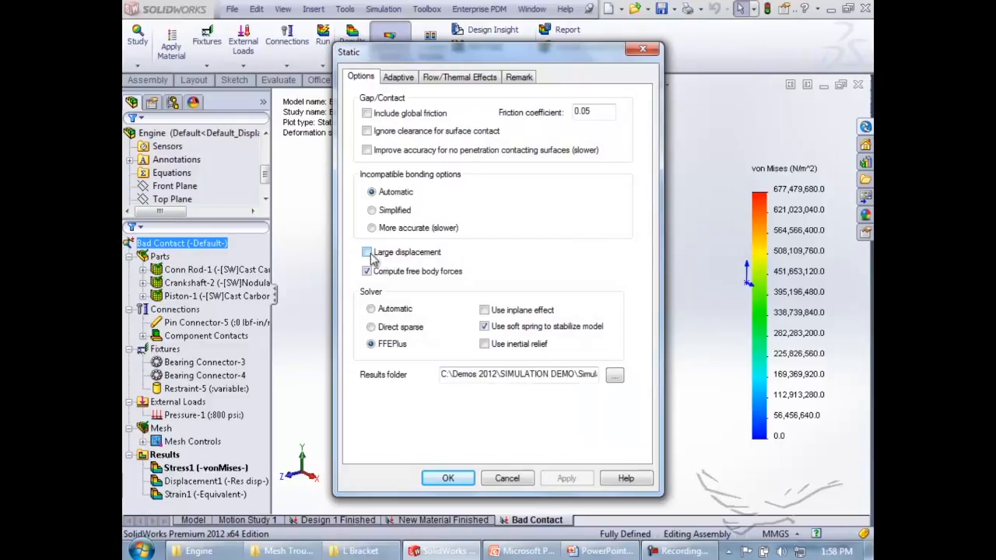
click(485, 327)
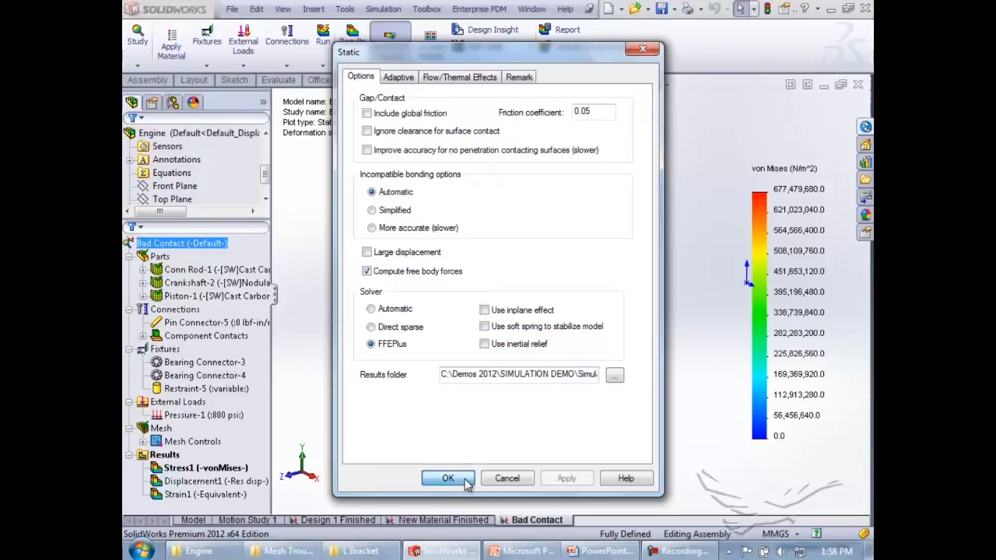
click(449, 477)
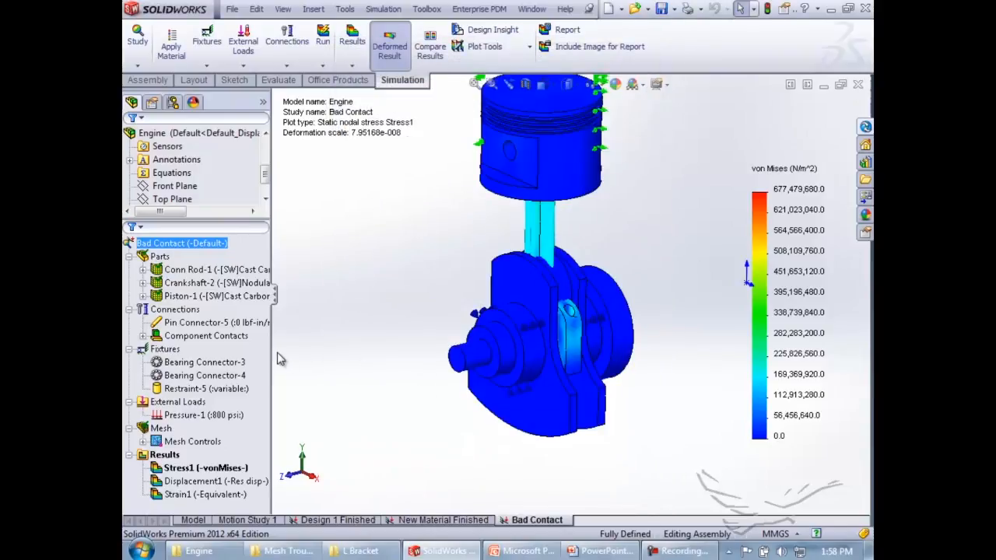
Check the whole Engine assembly model for interference, first with default options and again with coincidence treated as interference
click(193, 519)
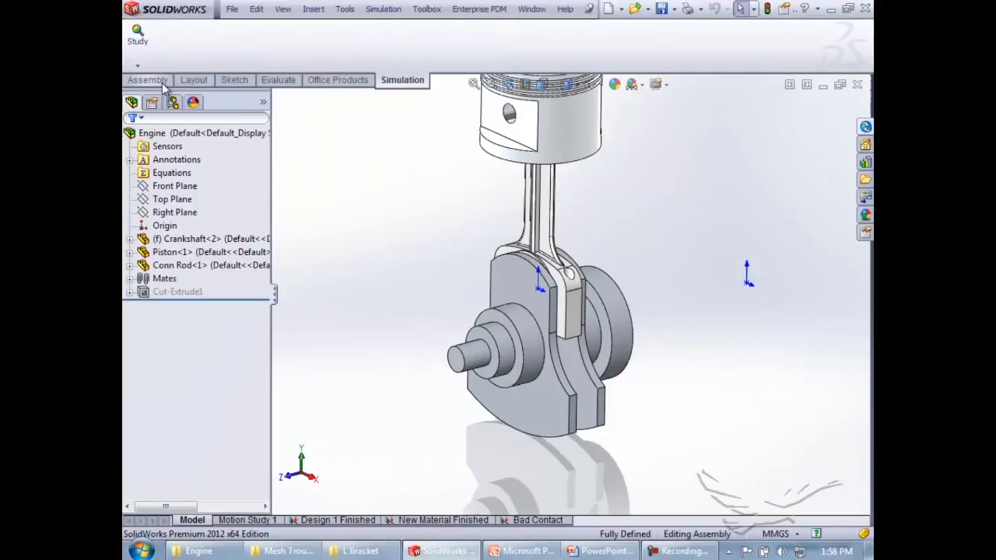
click(277, 81)
click(181, 56)
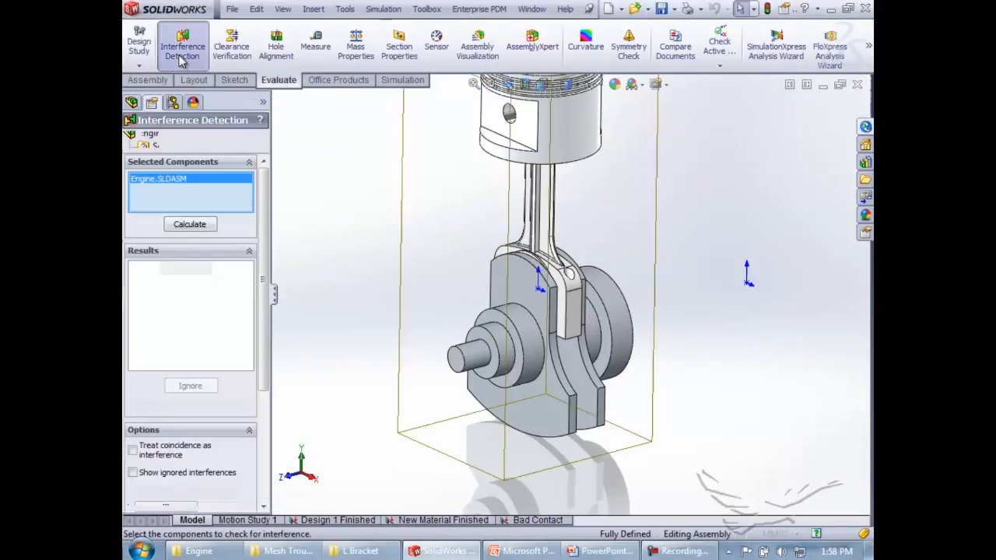
click(190, 224)
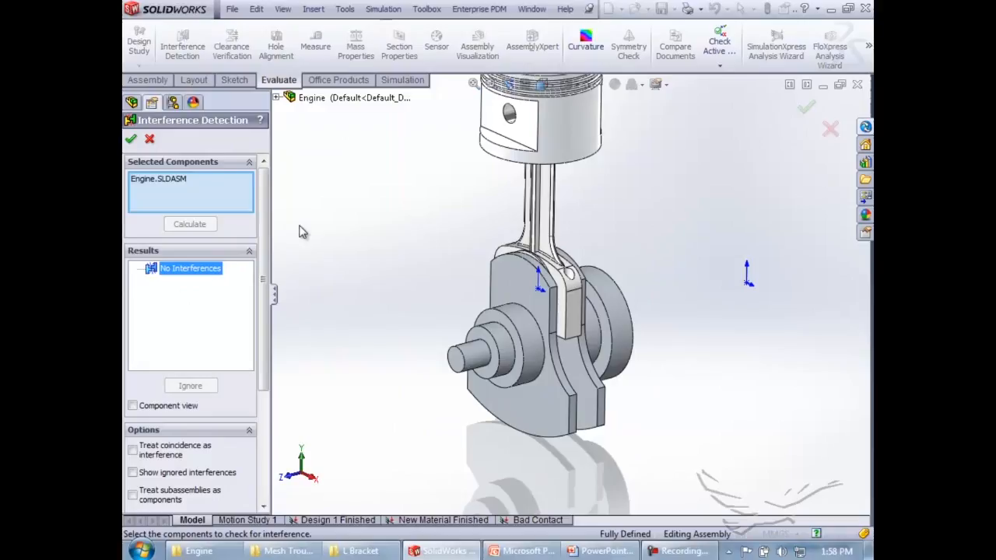
click(158, 454)
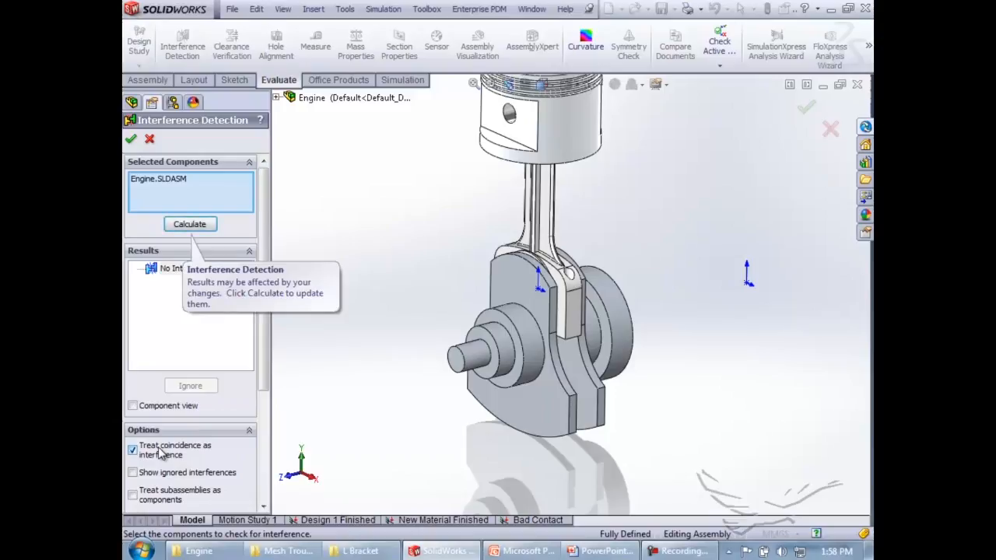
click(189, 224)
key(f)
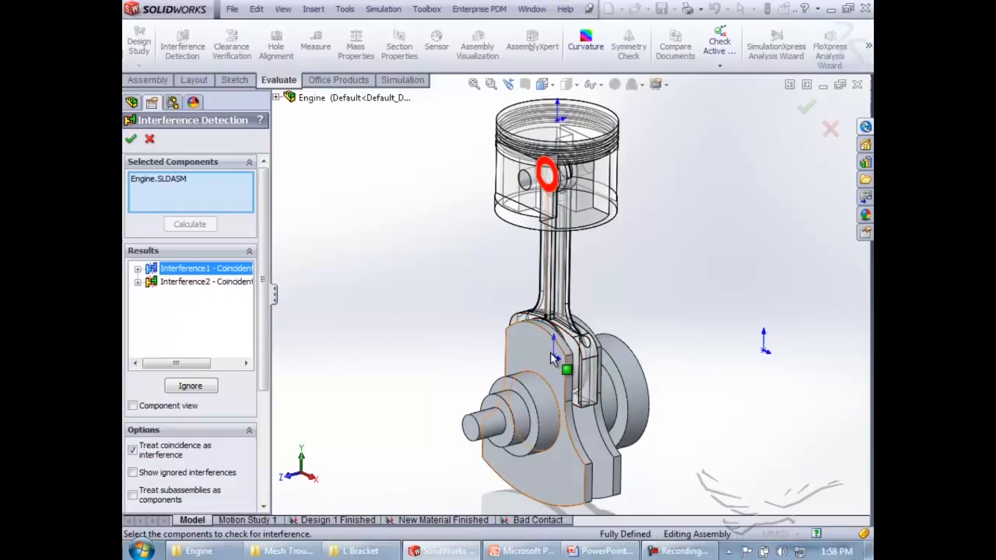
Examine the second coincident interference and the clearance between the connecting rod and crankshaft webs, and close the interference check
click(219, 283)
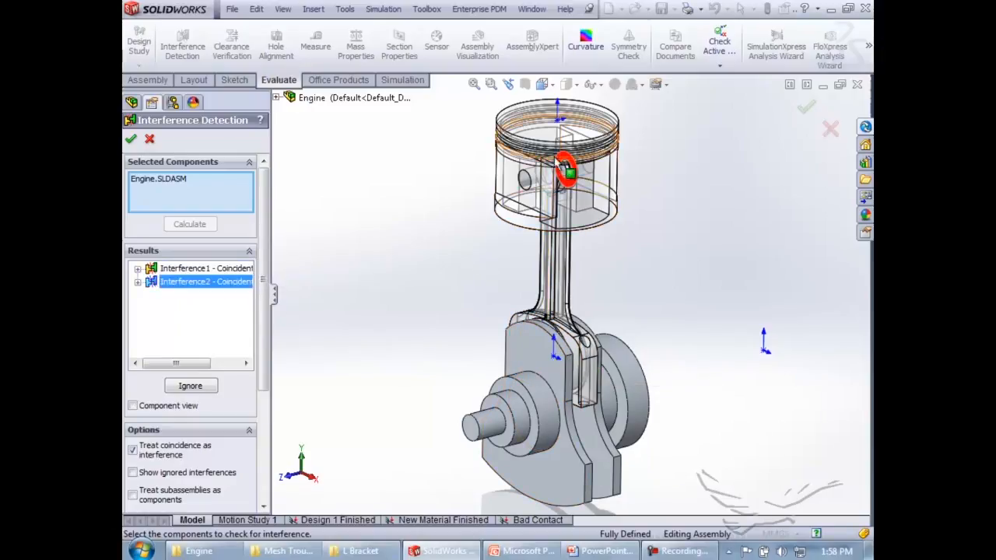
scroll(573, 350, down, 5)
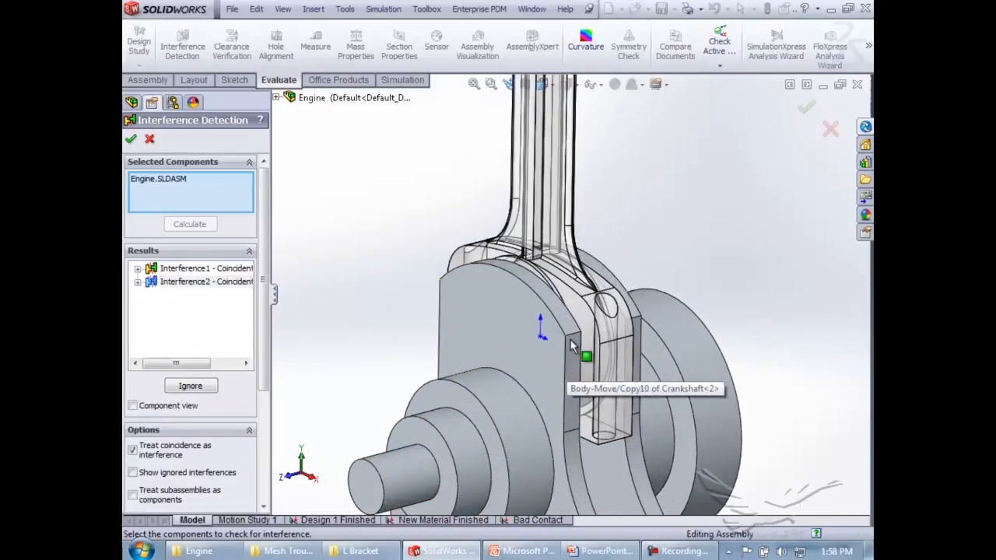
scroll(574, 346, down, 8)
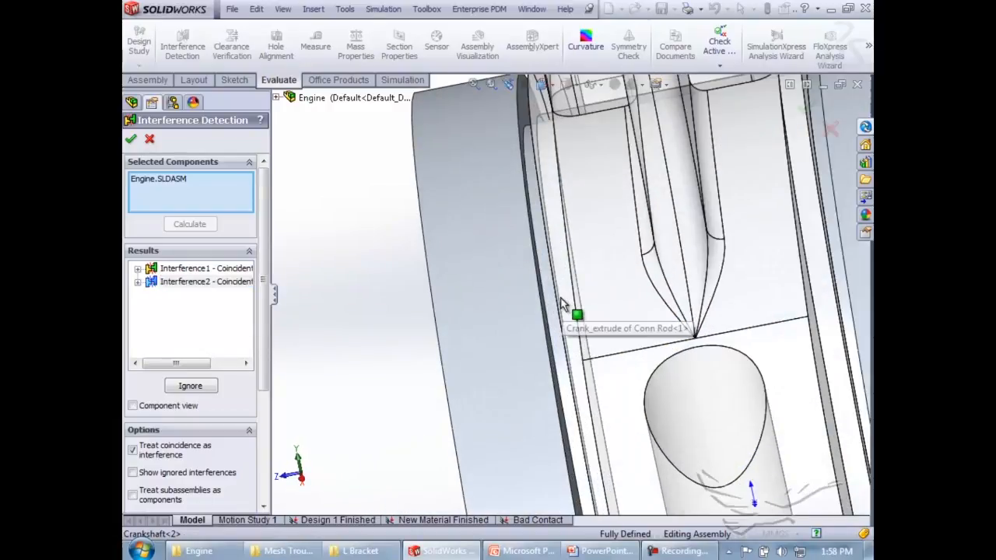
scroll(566, 300, up, 6)
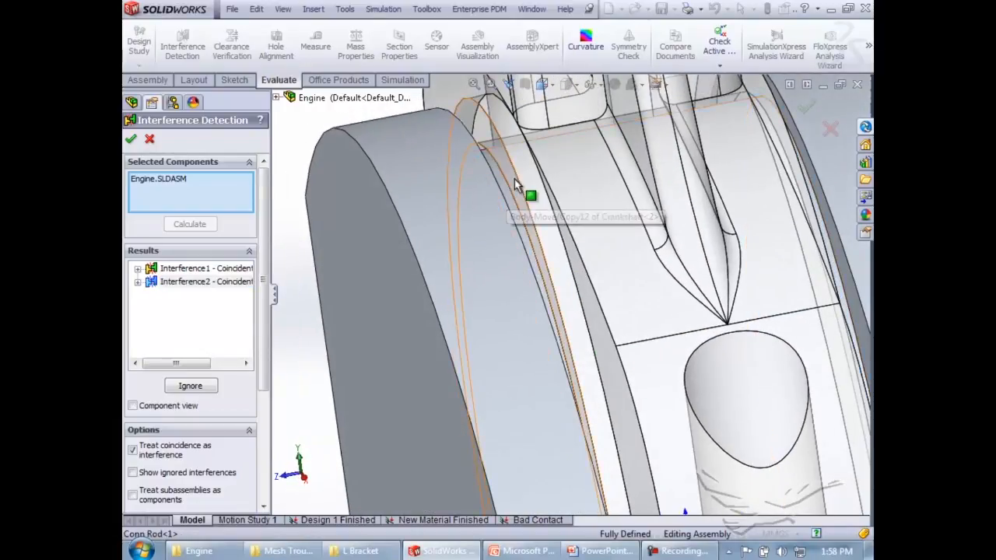
mouse_move(514, 178)
middle_down()
mouse_move(496, 193)
mouse_move(491, 185)
mouse_move(522, 191)
middle_up()
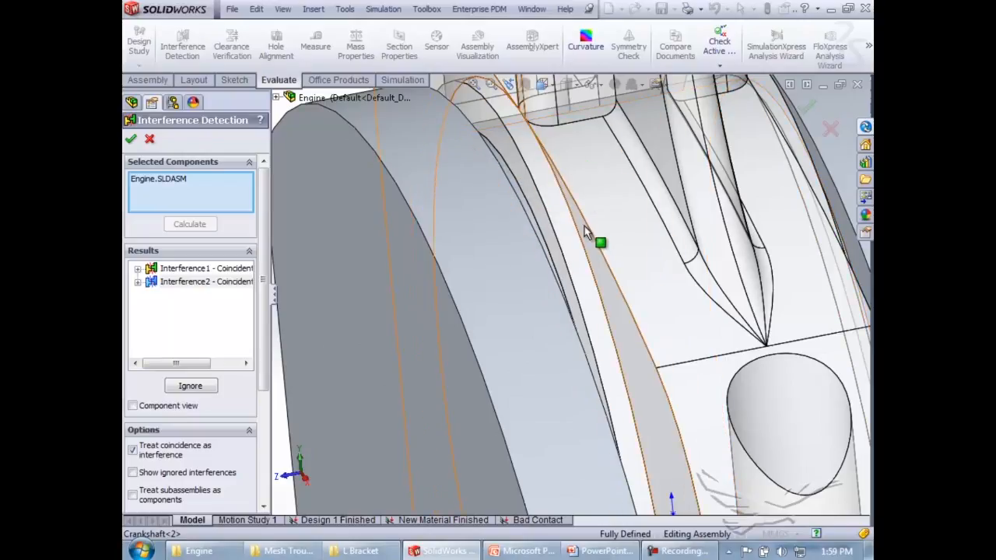
scroll(395, 208, up, 5)
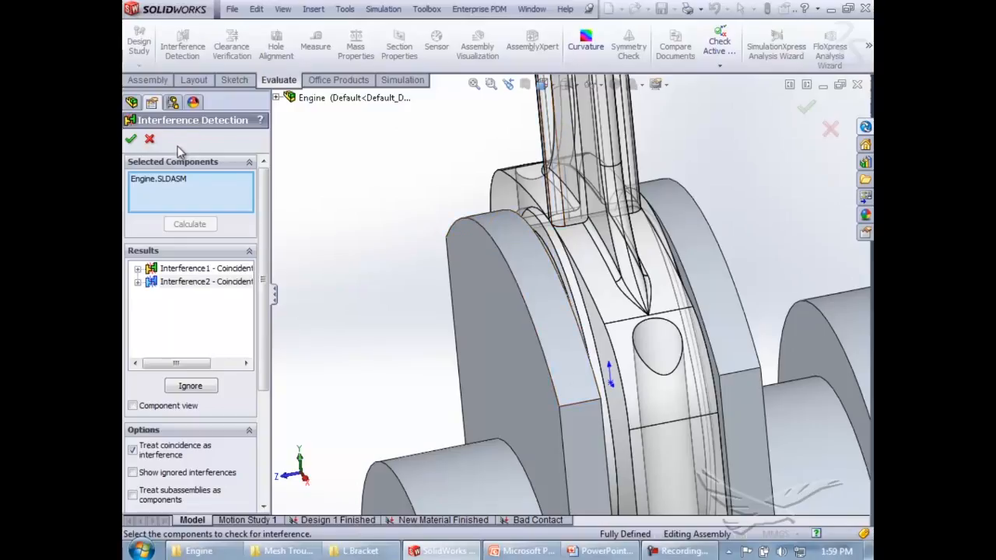
click(149, 138)
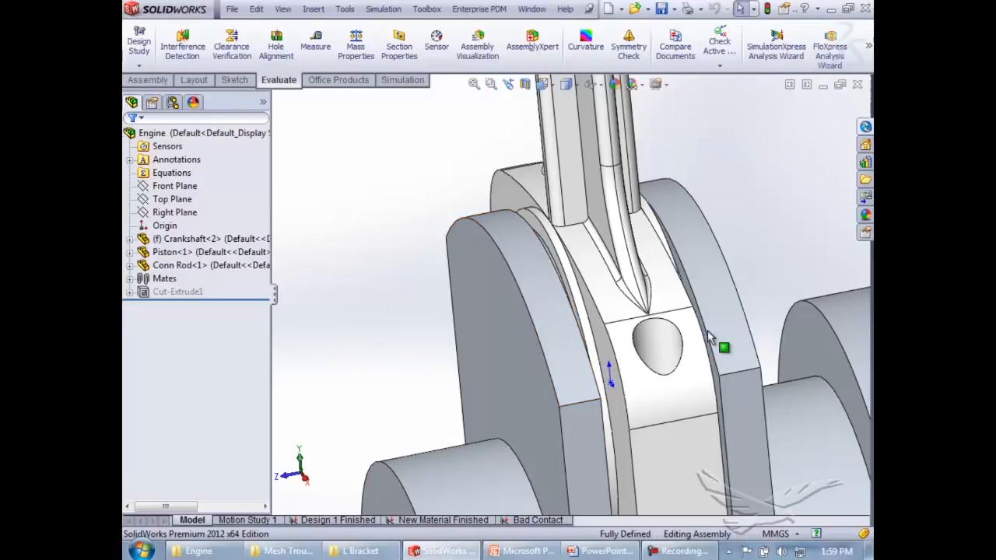
Switch to the PowerPoint slide show and advance to the slide about the two different solvers
click(620, 556)
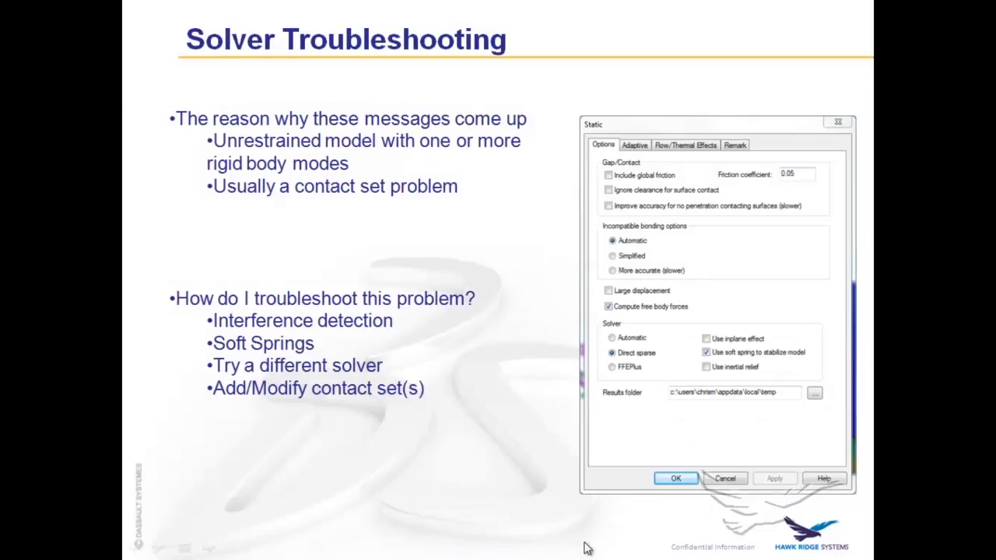
click(490, 463)
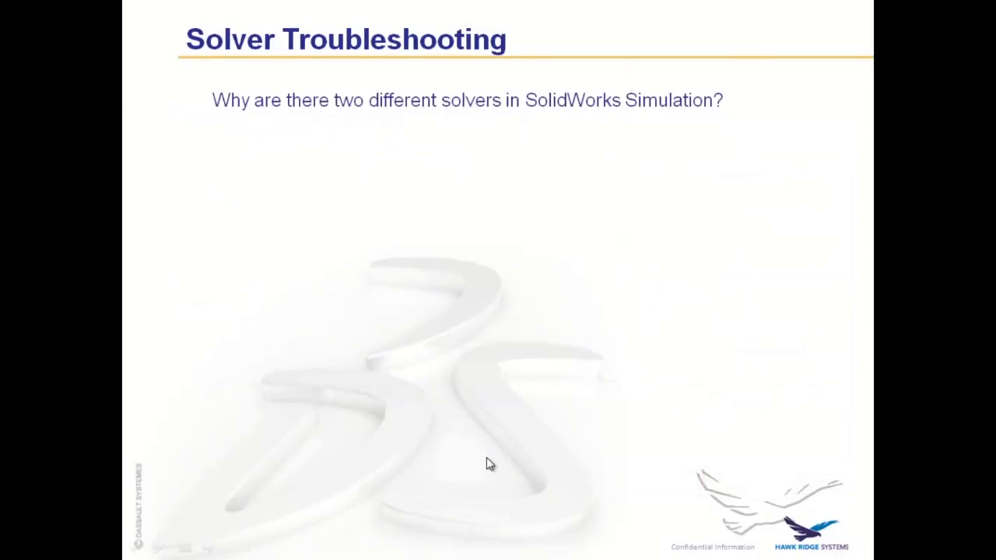
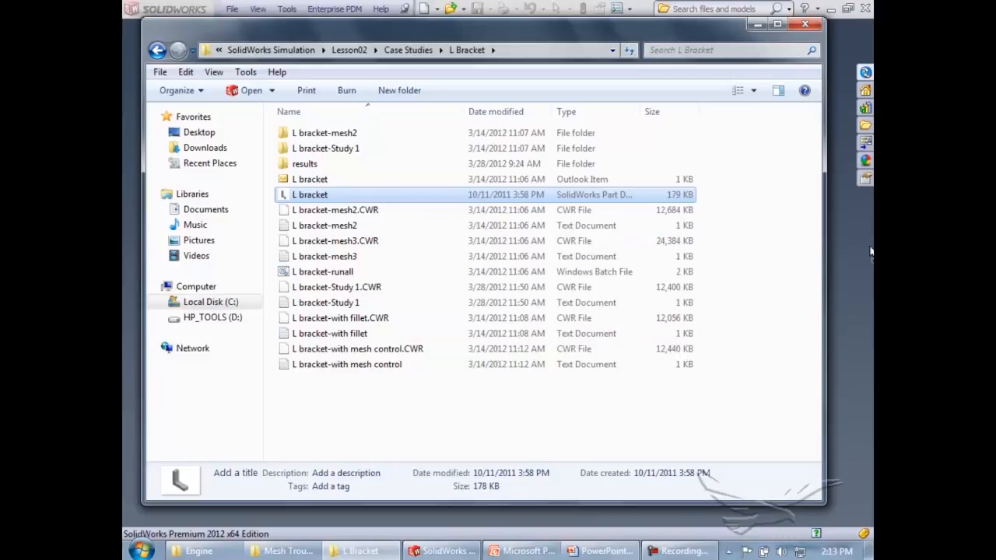
Minimize the L Bracket folder window and create a static study named Study 1 for the L bracket part
click(757, 27)
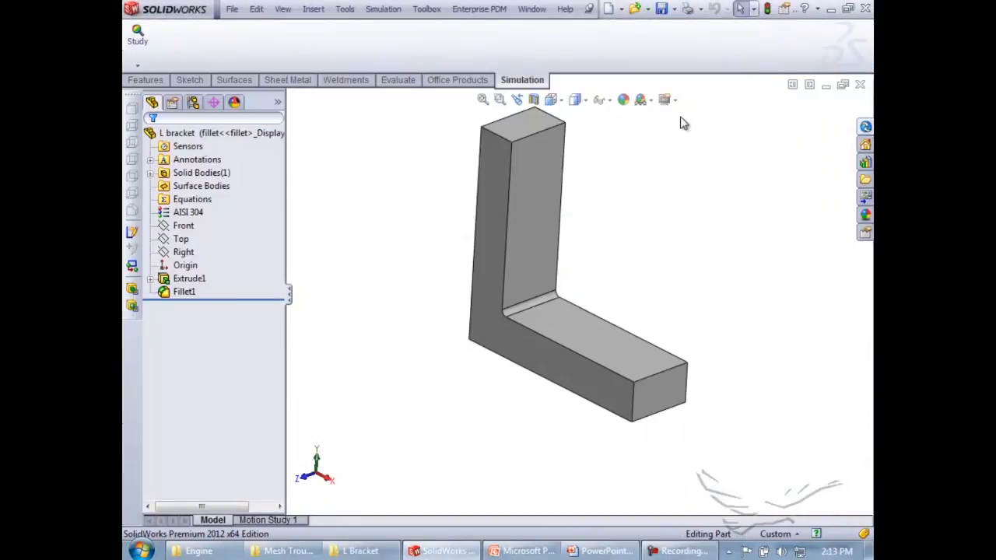
middle_drag(384, 296, 378, 278)
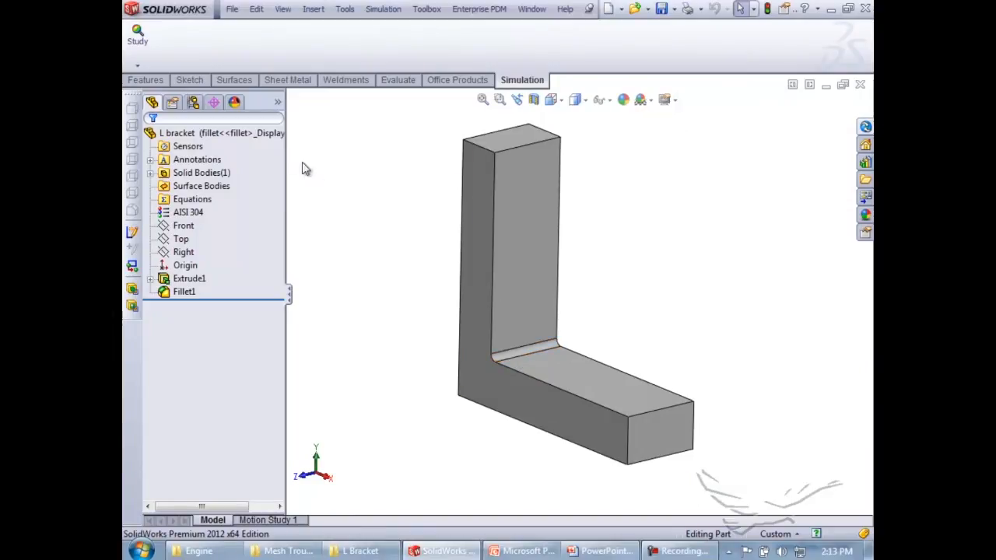
click(137, 64)
click(144, 94)
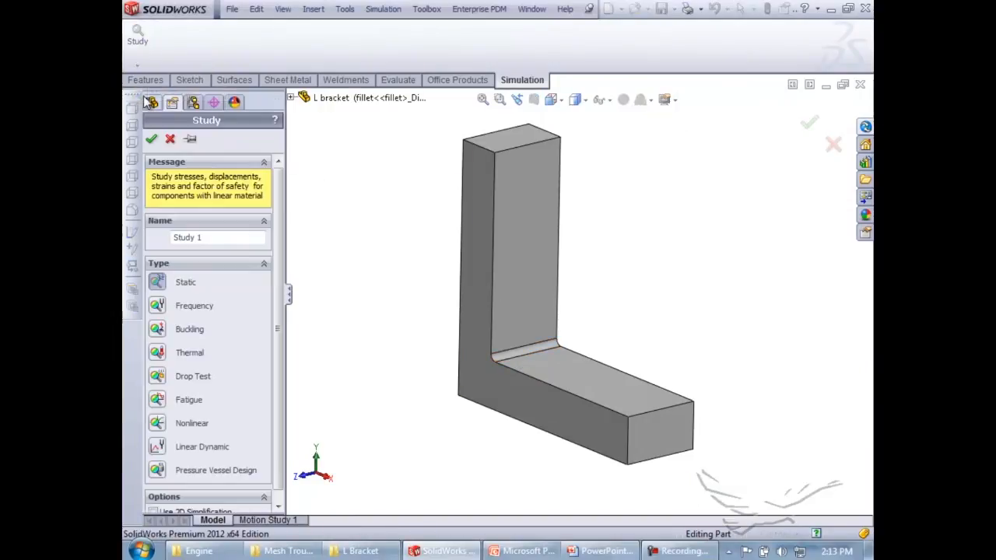
click(150, 138)
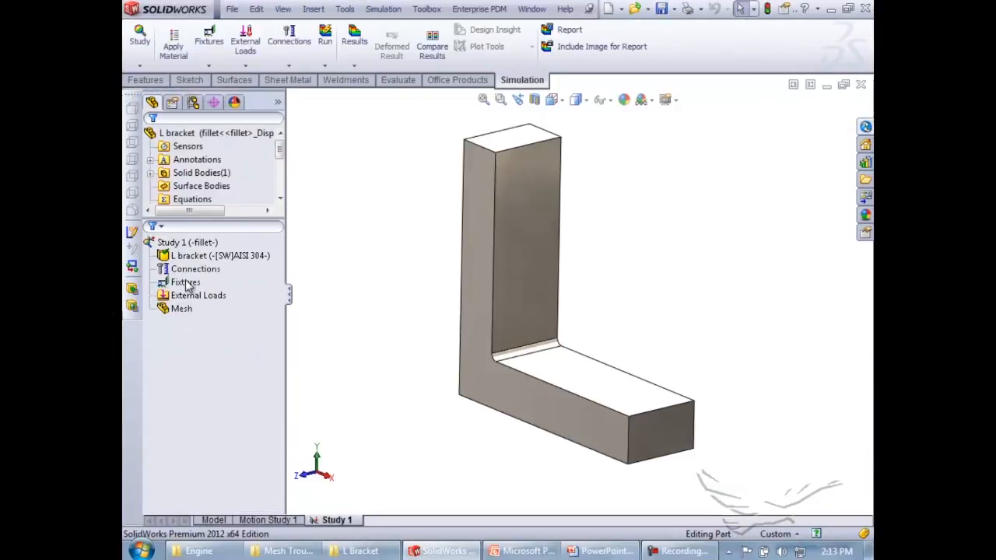
Apply a fixed geometry fixture to the top face of the L bracket's vertical leg
right_click(185, 281)
click(229, 311)
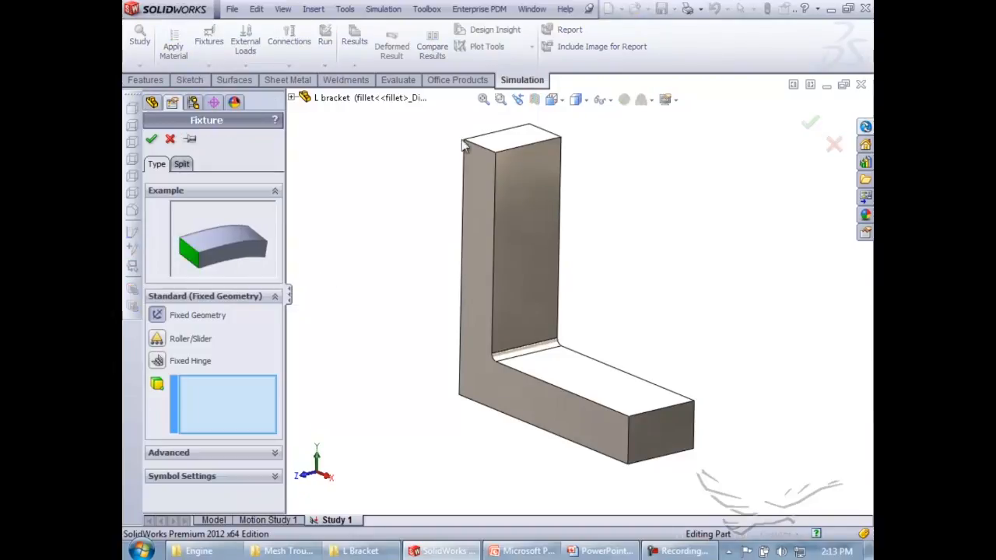
click(502, 138)
click(151, 139)
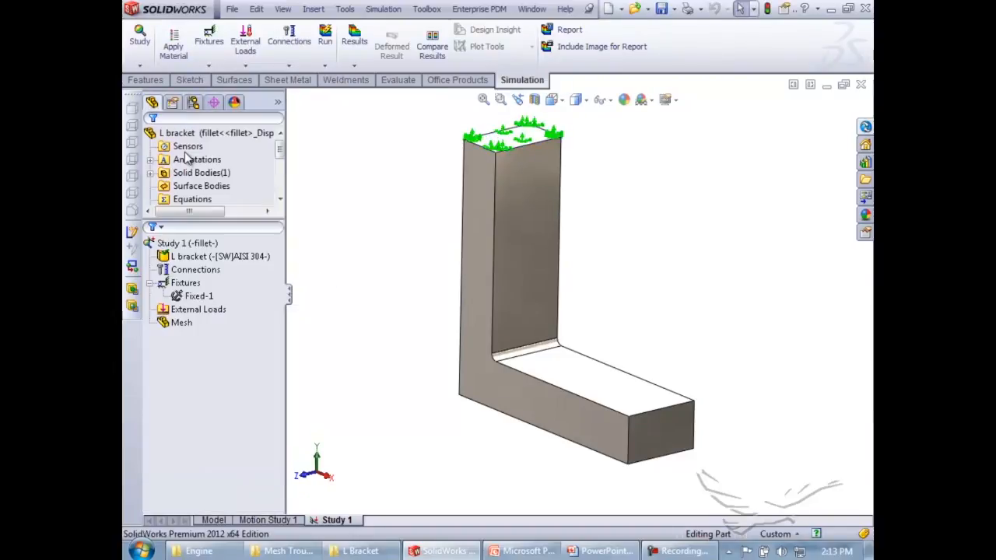
Apply a 50 lbf force to the horizontal leg's end face, directed normal to that leg's upper face
right_click(200, 309)
click(242, 61)
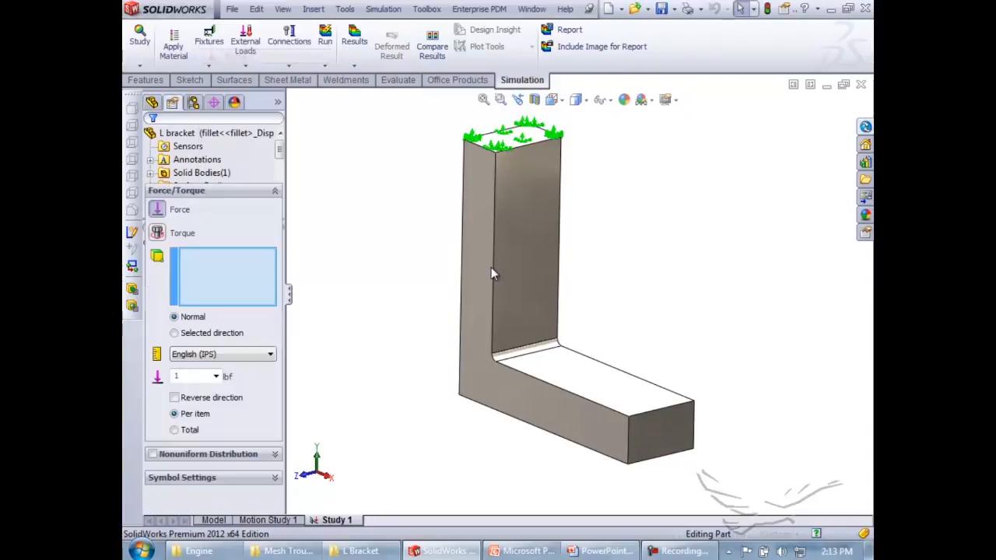
click(663, 434)
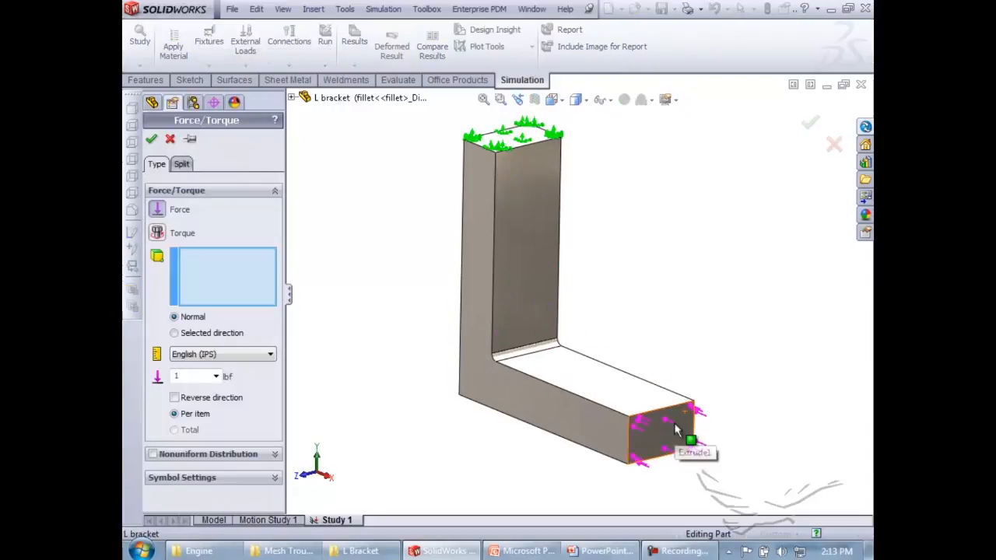
click(222, 335)
click(583, 389)
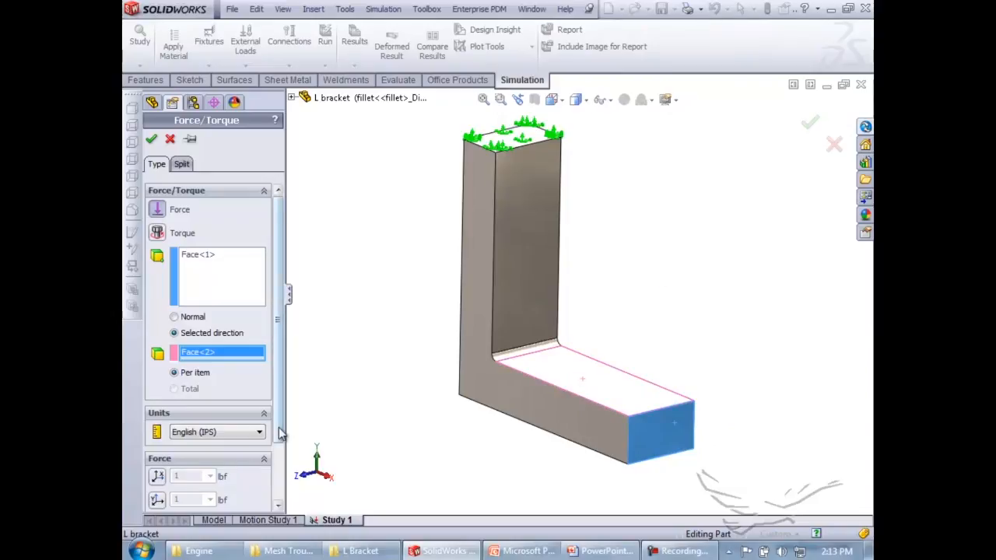
scroll(206, 478, down, 3)
click(158, 454)
double_click(179, 454)
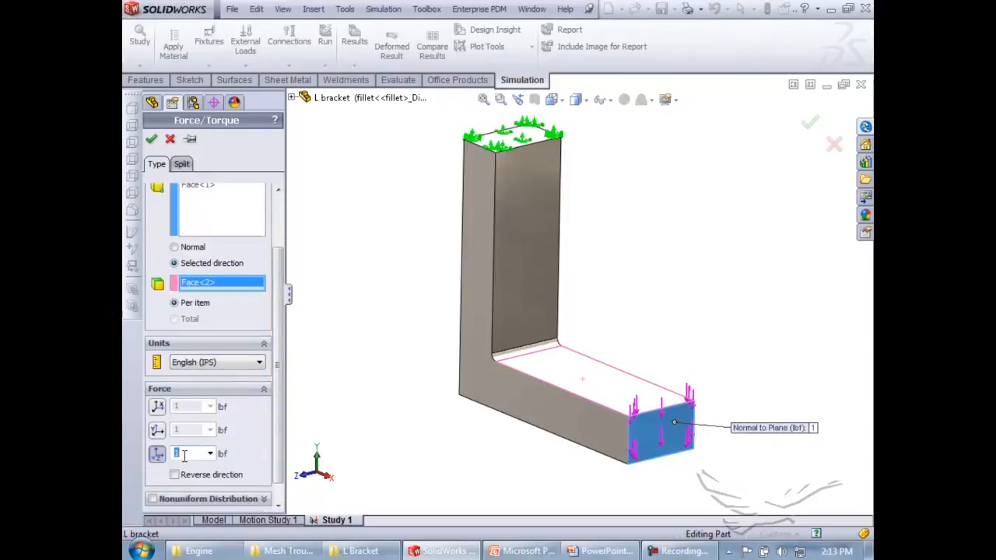
text(50)
click(151, 139)
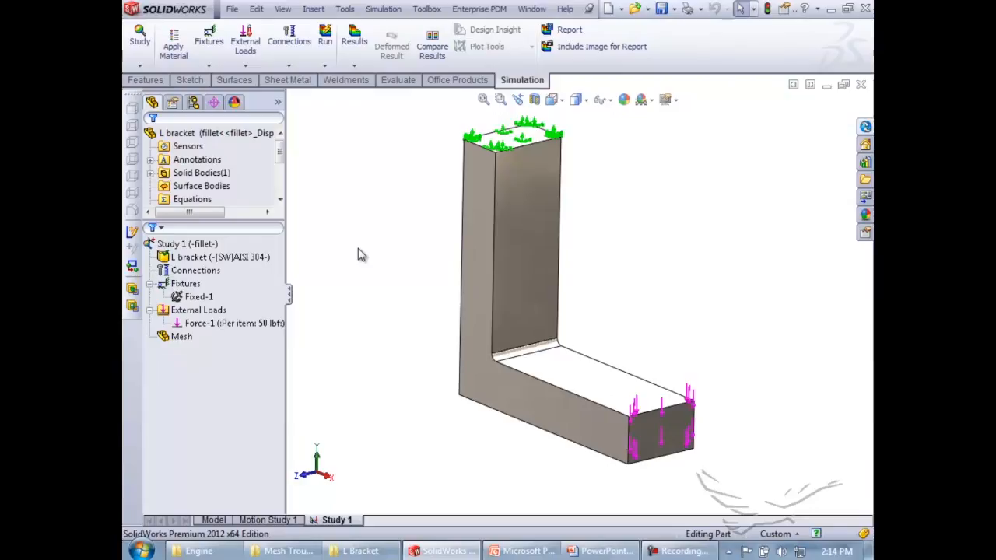
Set Study 1's adaptive method to h-adaptive and increase its maximum number of loops
right_click(192, 246)
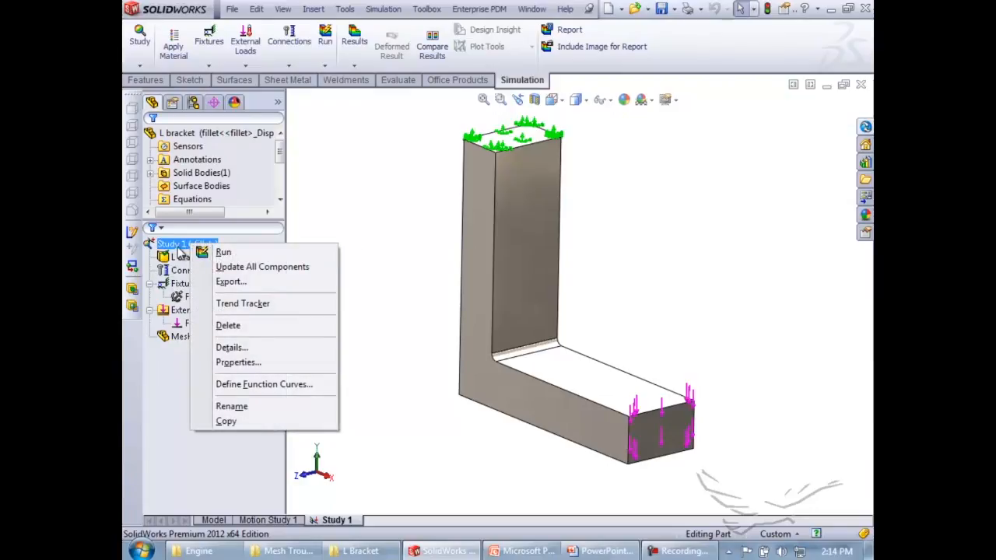
click(252, 363)
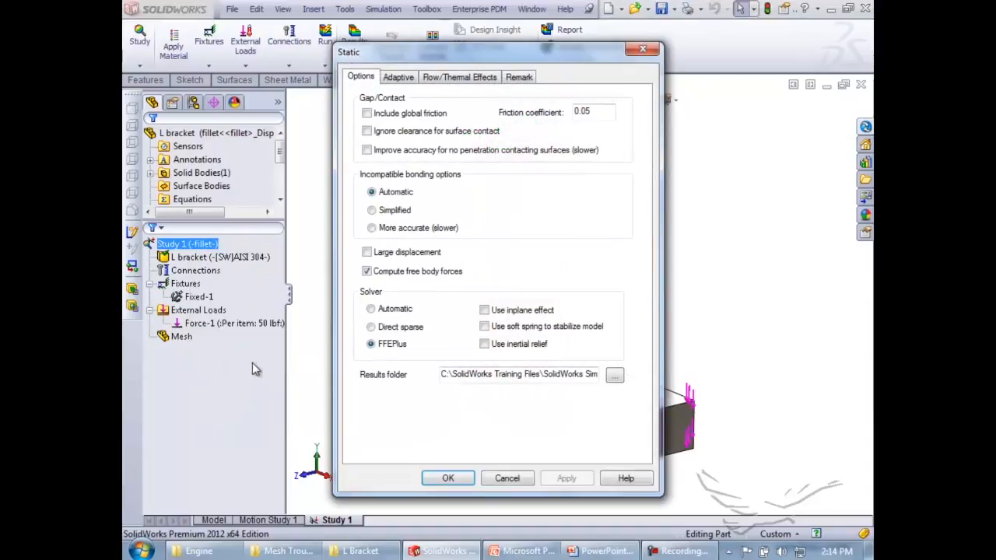
click(401, 84)
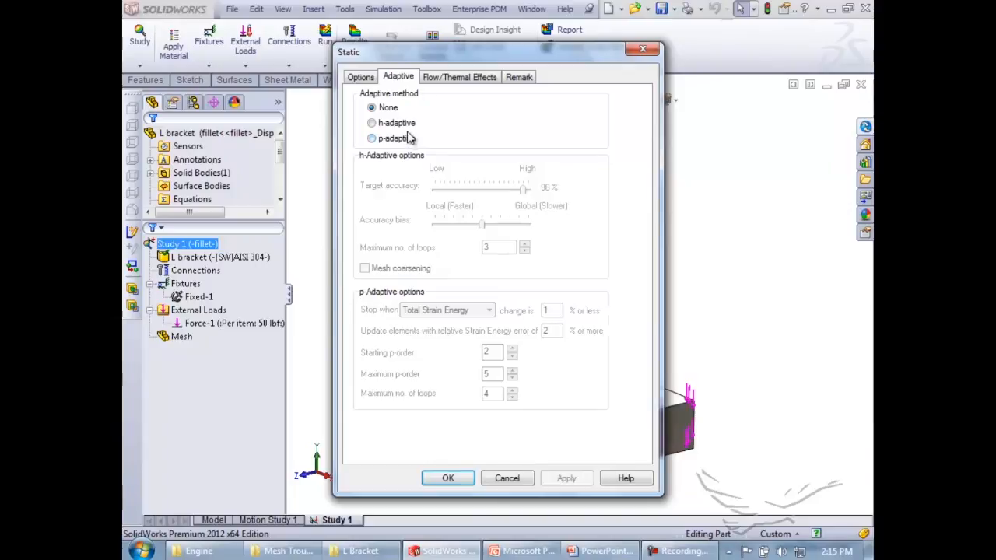
click(376, 122)
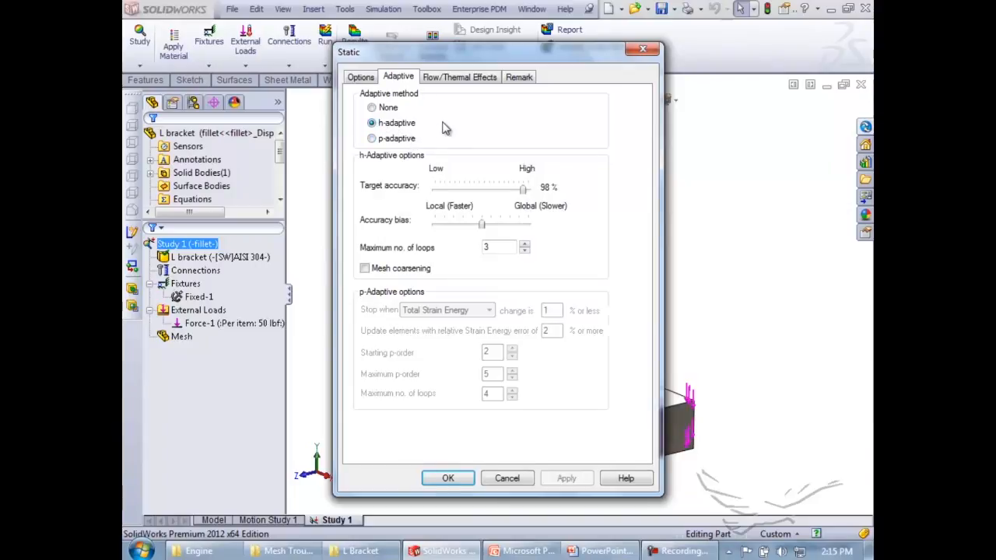
click(523, 245)
click(465, 479)
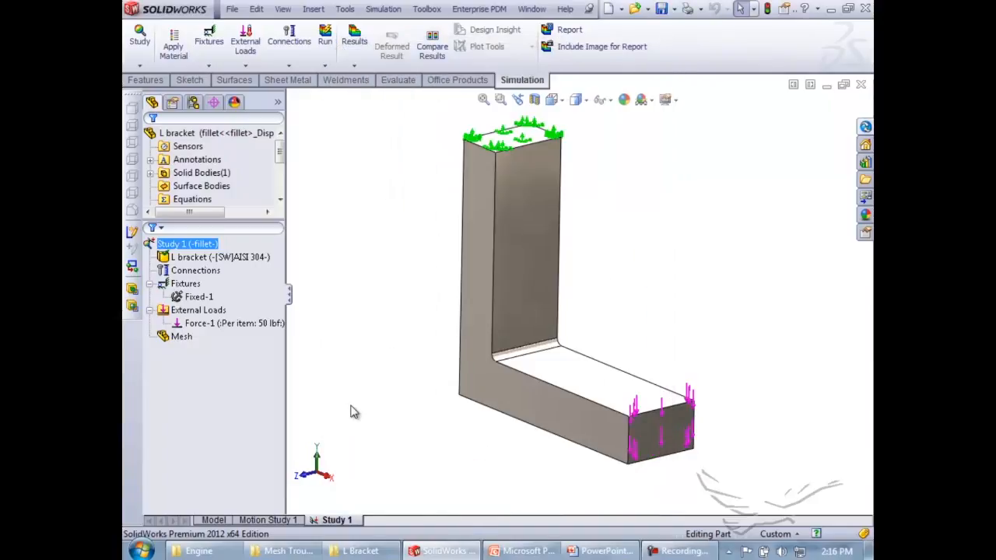
Mesh the L bracket at the coarsest mesh density
right_click(180, 343)
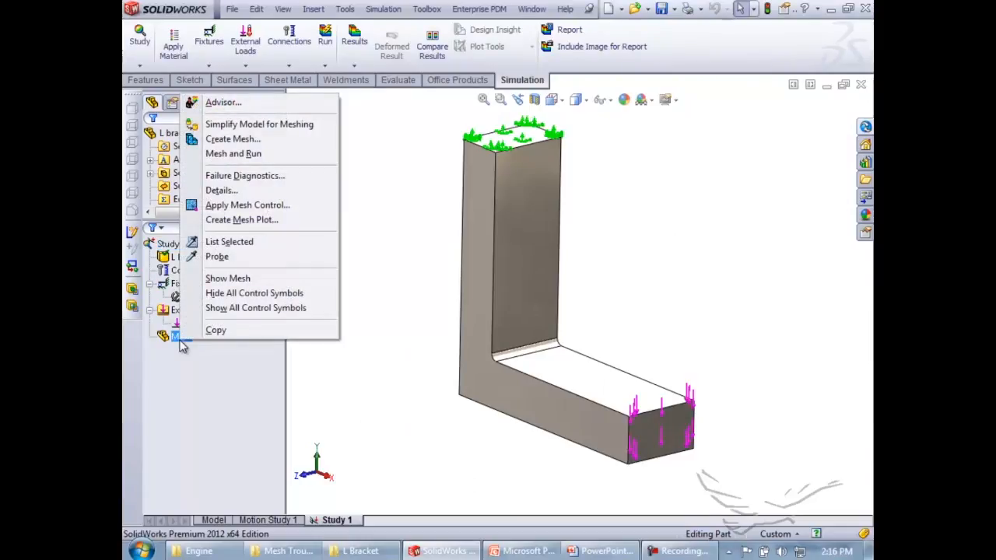
click(232, 139)
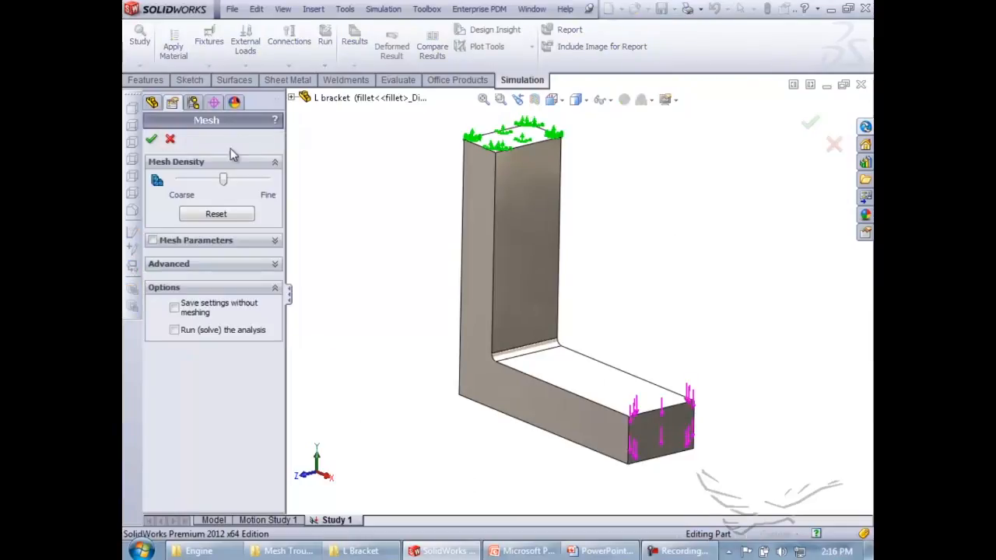
drag(225, 181, 136, 188)
click(152, 140)
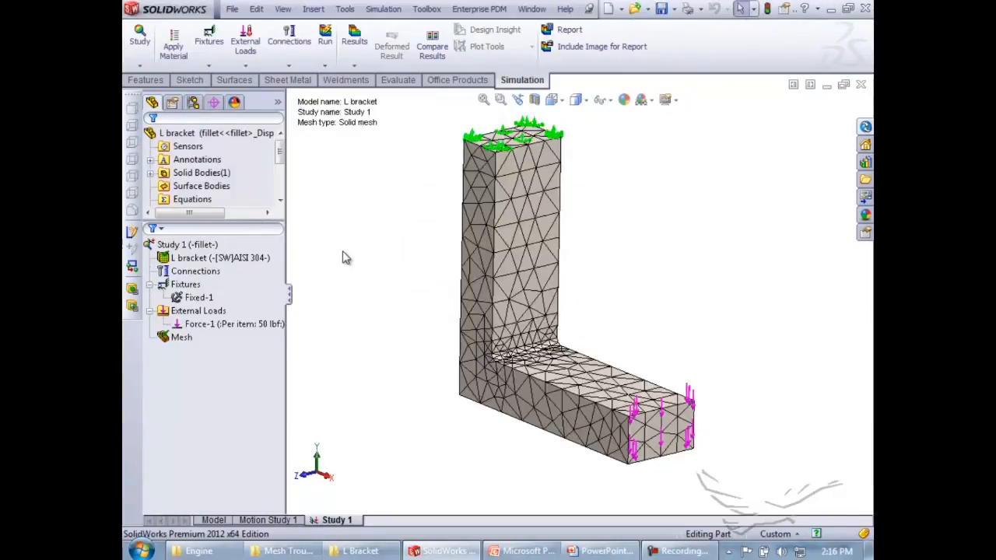
Run Study 1, dismiss the h-adaptive accuracy message and view the stress result on the L bracket
right_click(187, 246)
click(217, 253)
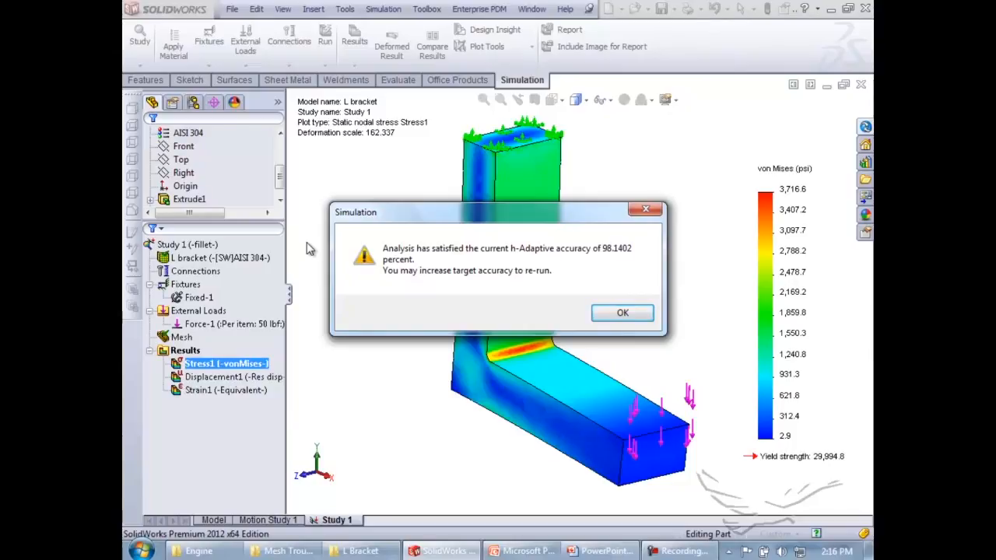
click(645, 316)
middle_drag(645, 316, 595, 266)
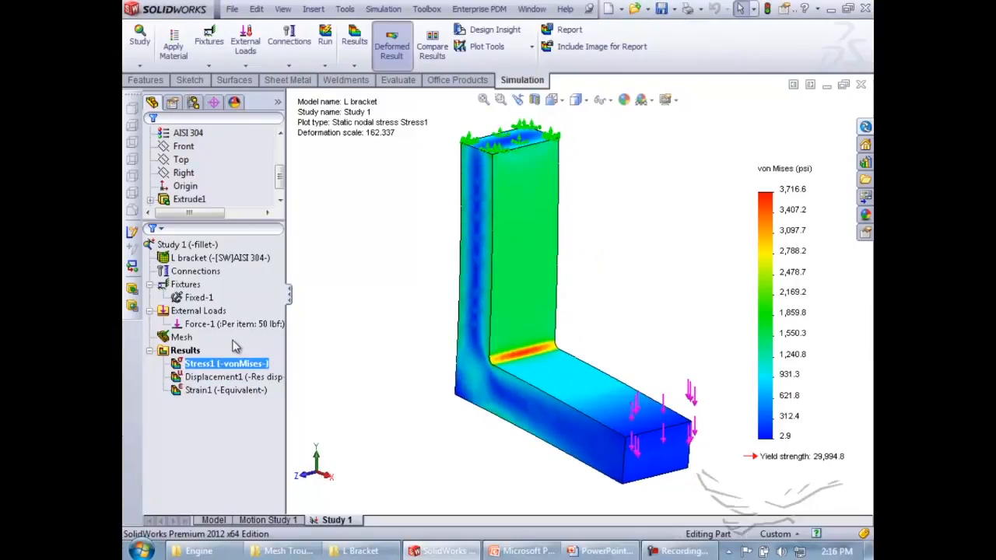
Define an adaptive convergence graph for the maximum von Mises stress, review it and close its window
right_click(185, 351)
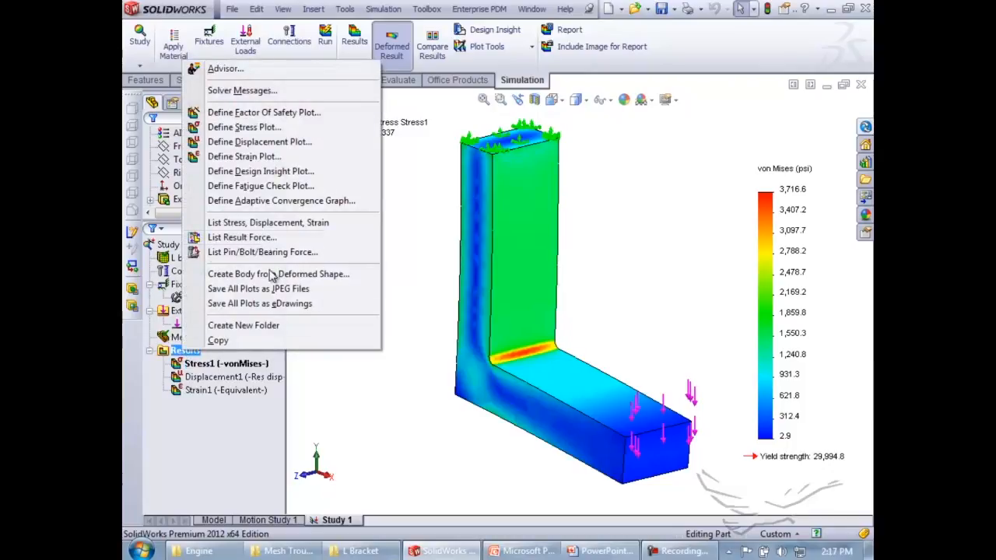
click(280, 201)
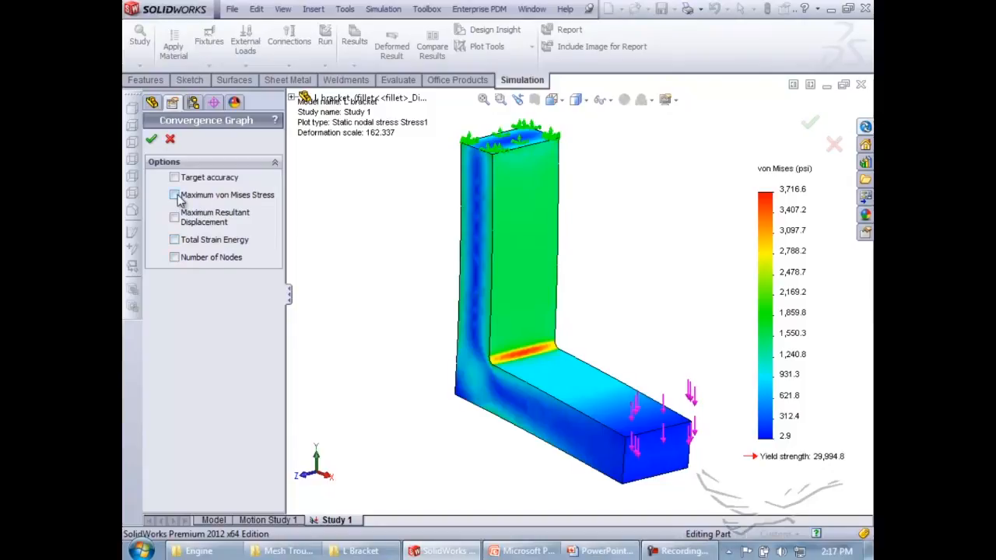
click(174, 195)
click(150, 138)
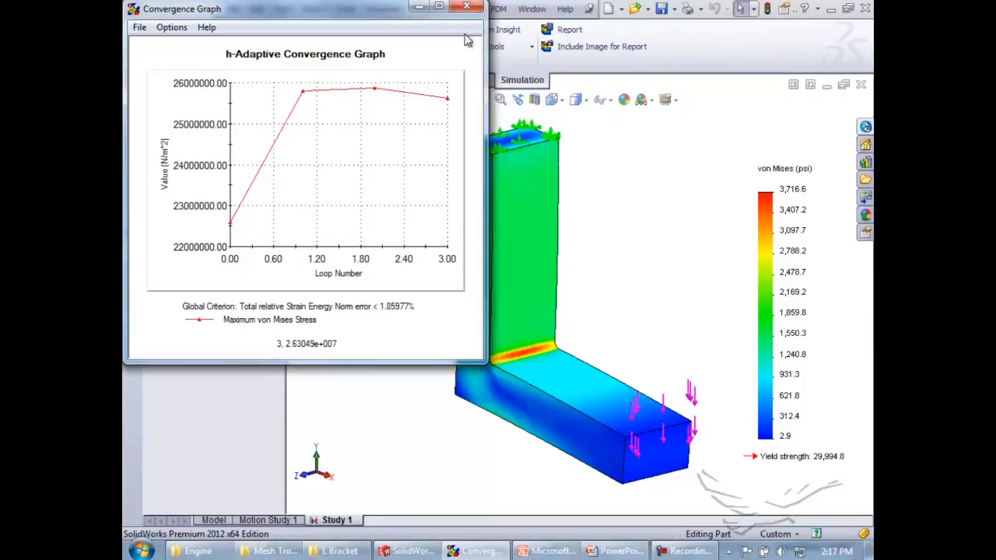
click(466, 6)
Define an adaptive convergence graph for the maximum resultant displacement, review it and close its window
click(185, 352)
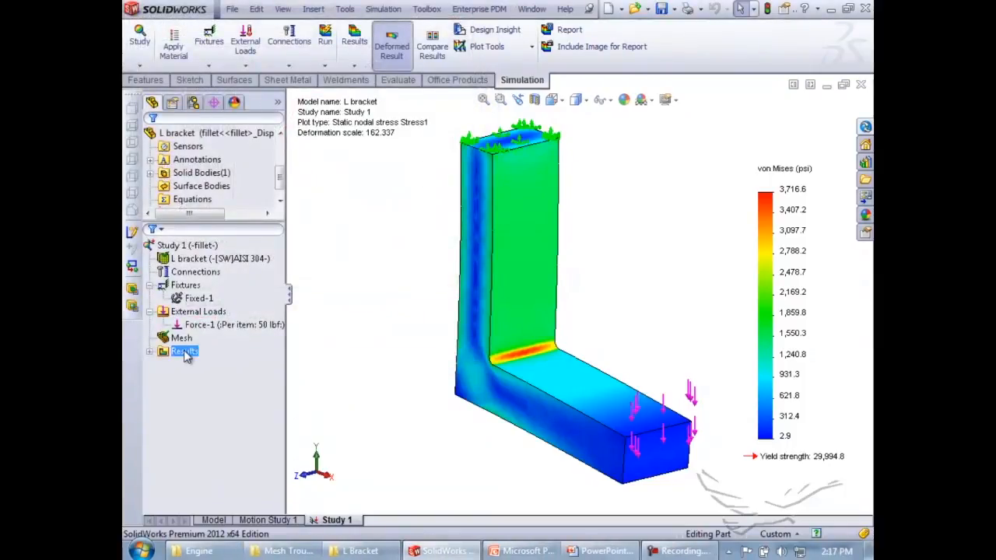
right_click(185, 352)
click(262, 200)
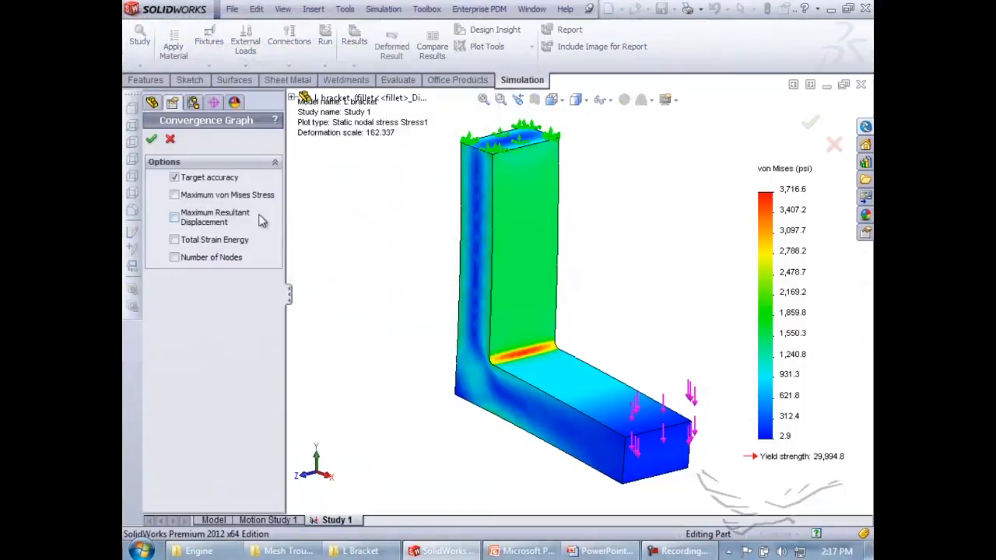
click(201, 219)
click(151, 139)
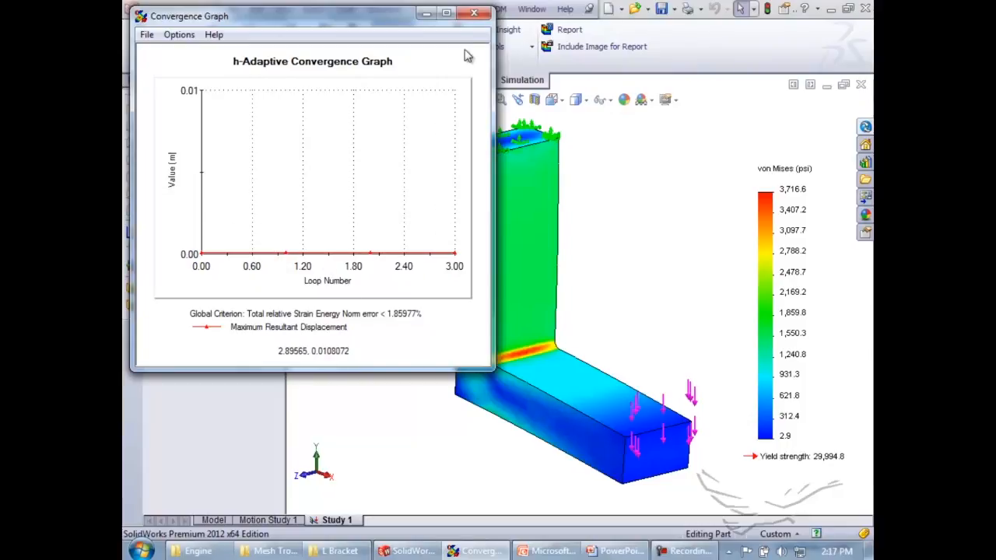
click(474, 13)
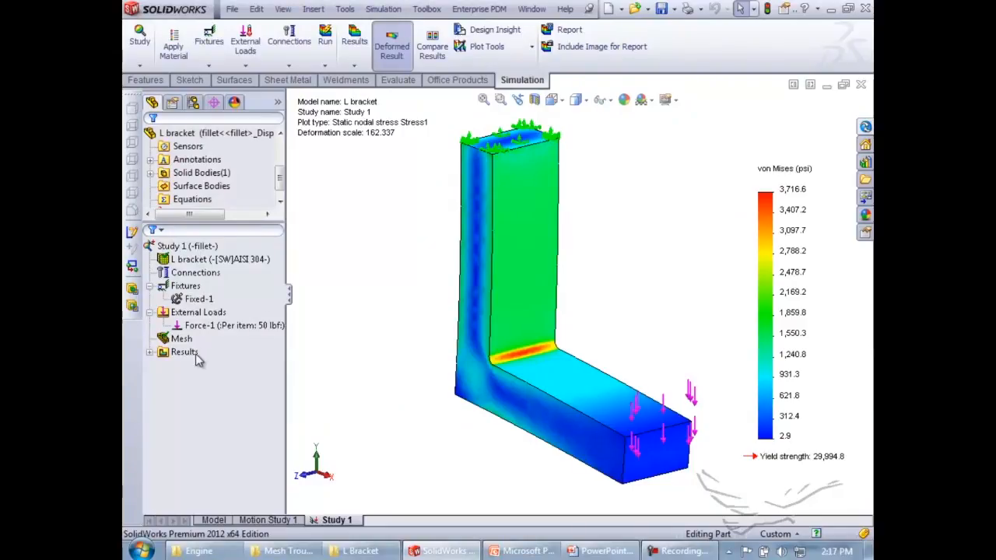
Expand the study results, activate the von Mises stress plot and hide it
click(150, 352)
right_click(186, 365)
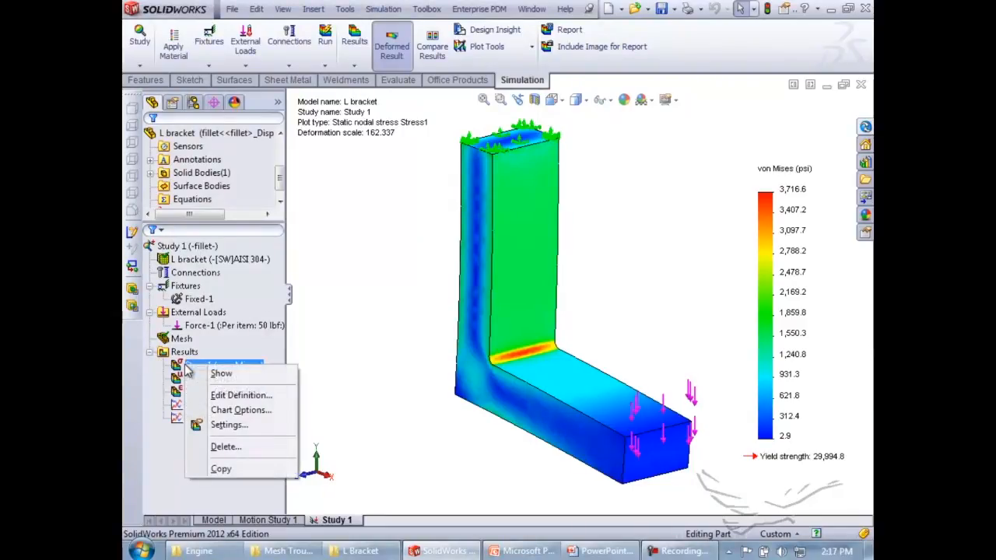
right_click(178, 412)
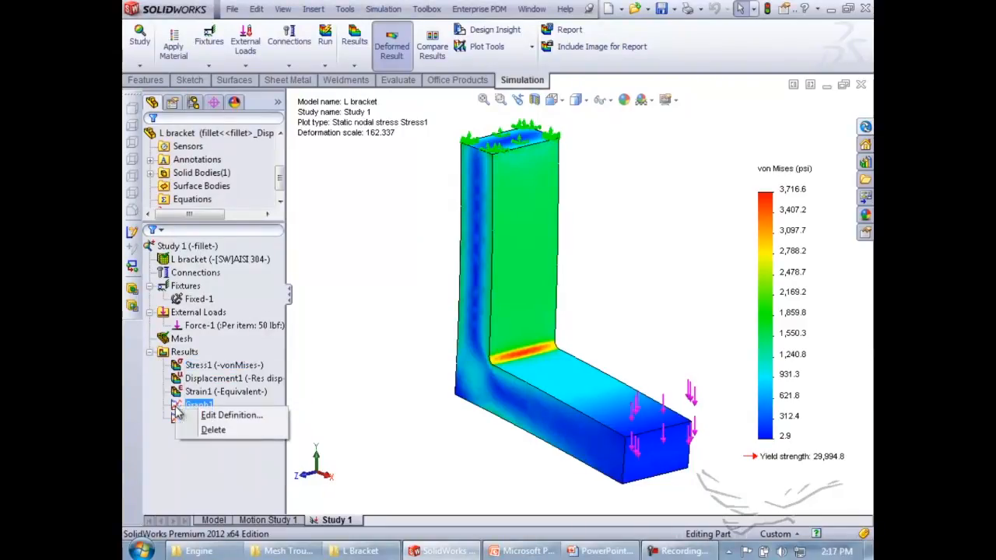
right_click(185, 352)
right_click(194, 366)
click(354, 323)
right_click(237, 367)
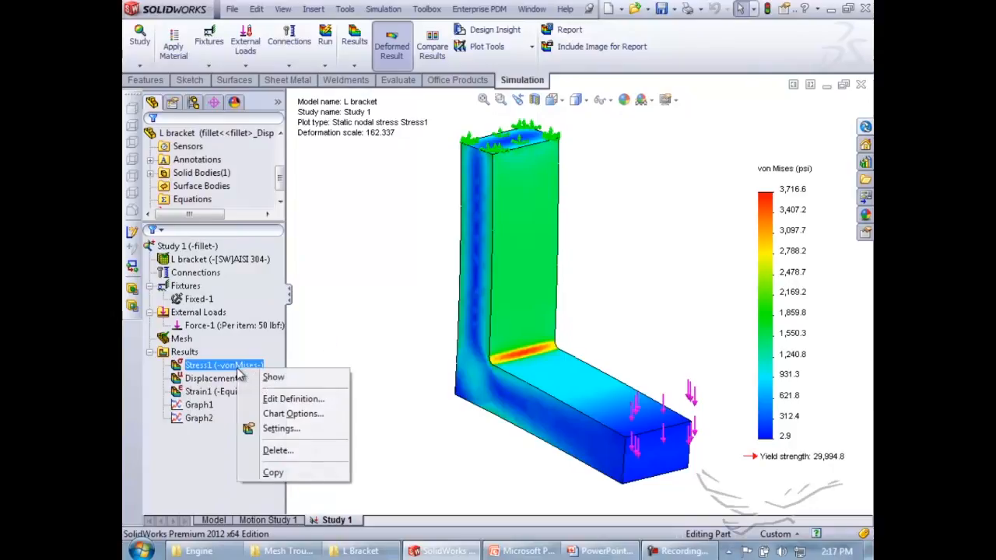
click(257, 374)
right_click(245, 367)
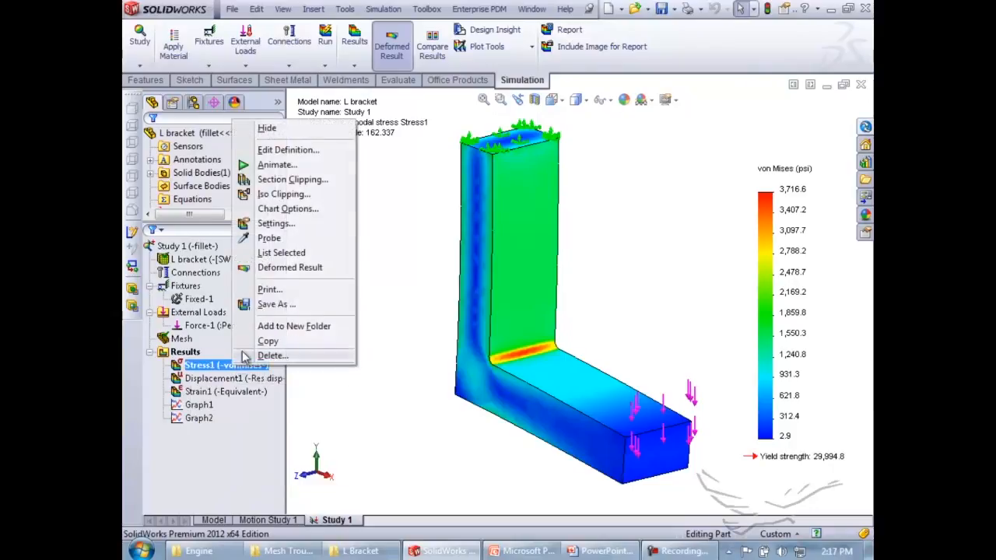
click(260, 127)
Show the L bracket's mesh and examine the element sizes at the fillet and near the fixed top face
right_click(182, 339)
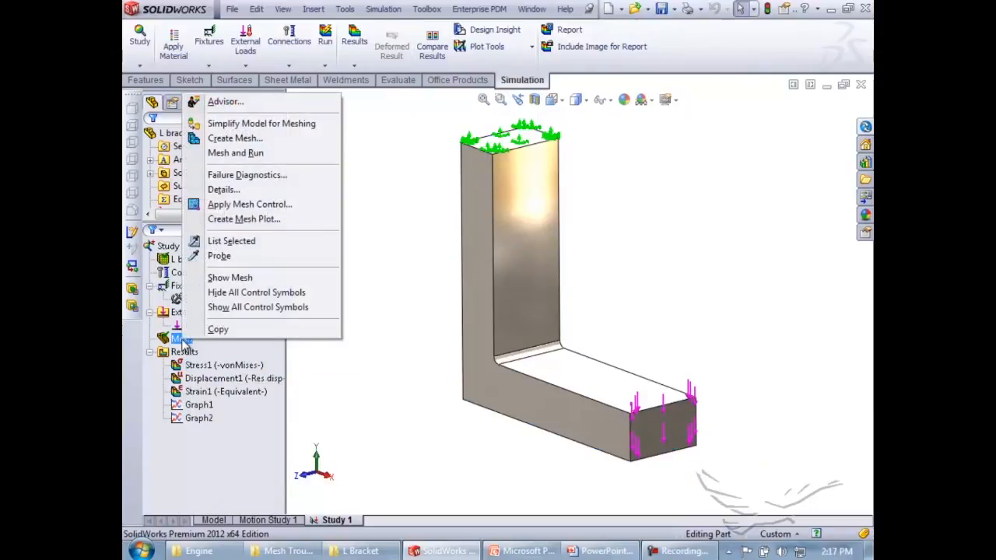
click(230, 277)
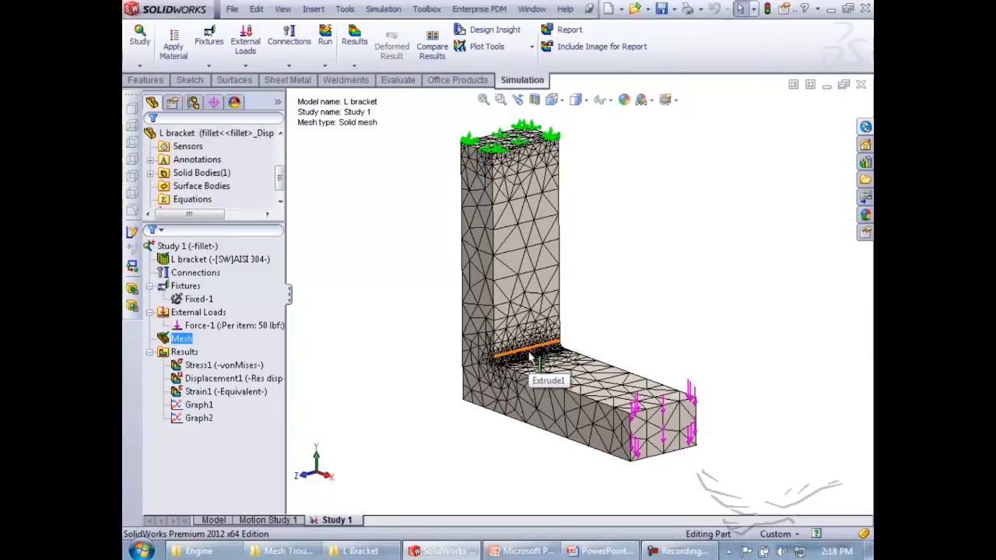
scroll(522, 156, down, 4)
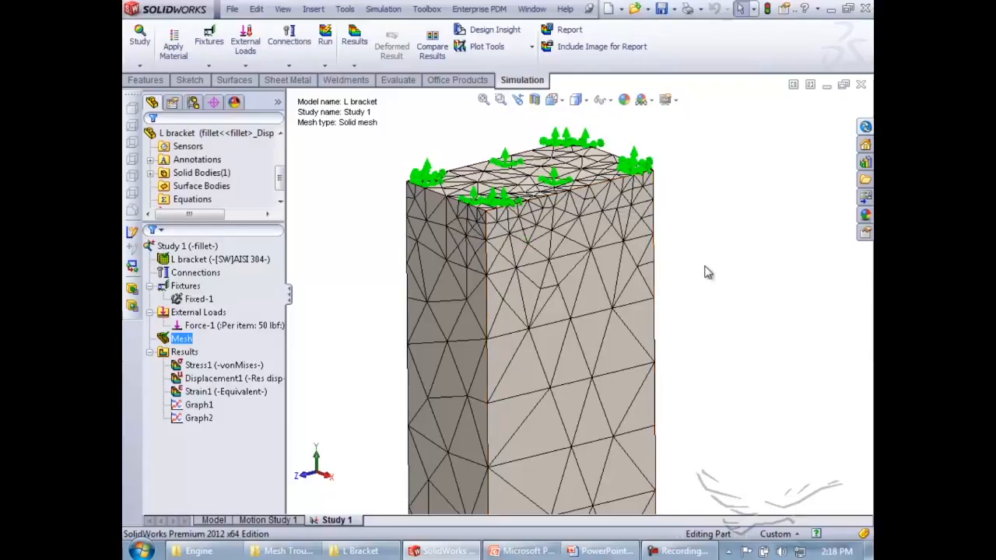
key(f)
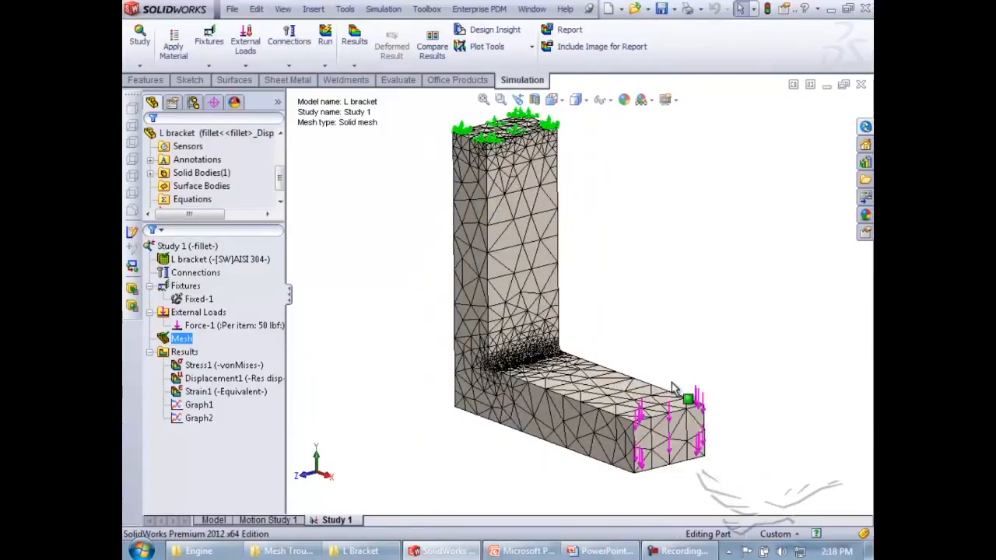
Switch to the PowerPoint slide show and advance to the SolidWorks Simulation 2012 Products slide
click(608, 552)
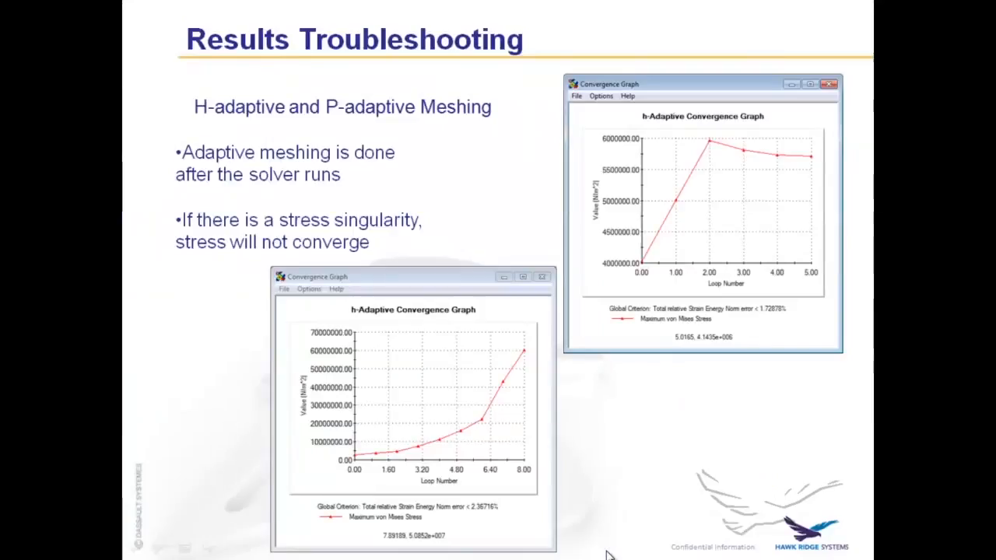
click(649, 453)
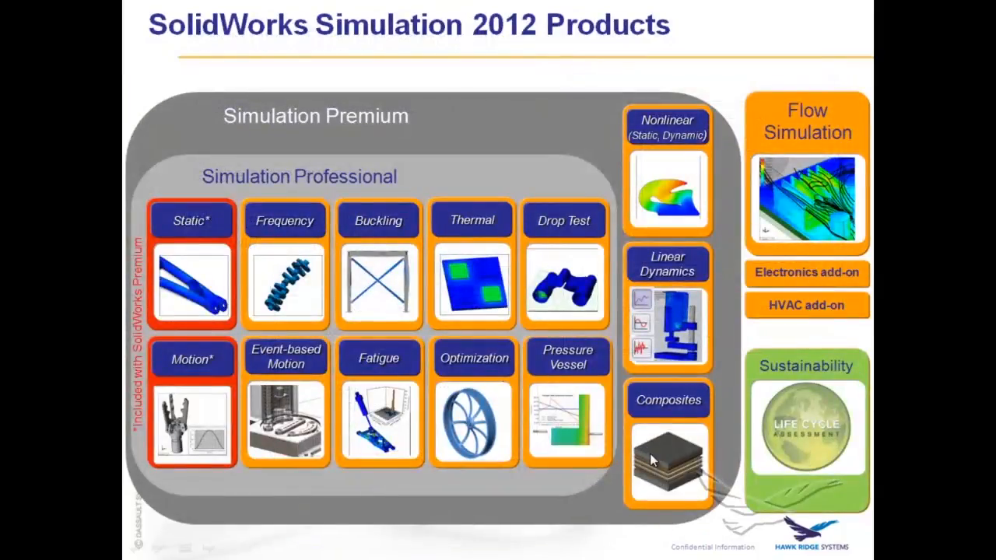